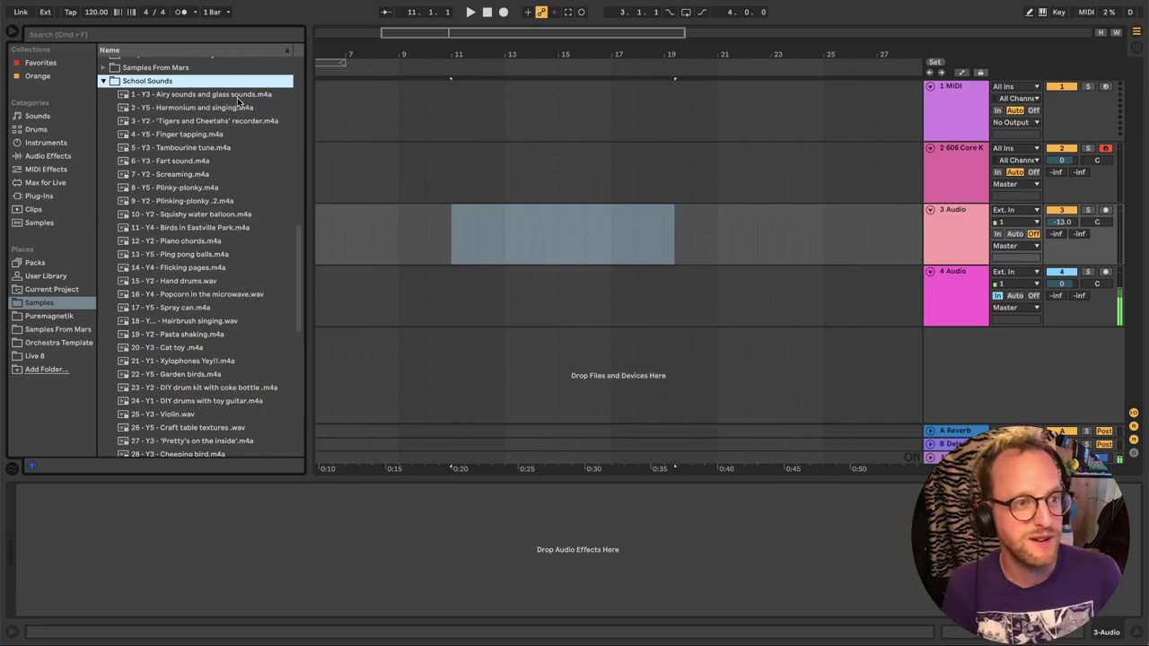
Place the Airy sounds and glass sounds recording on audio track 3
left_click(207, 95)
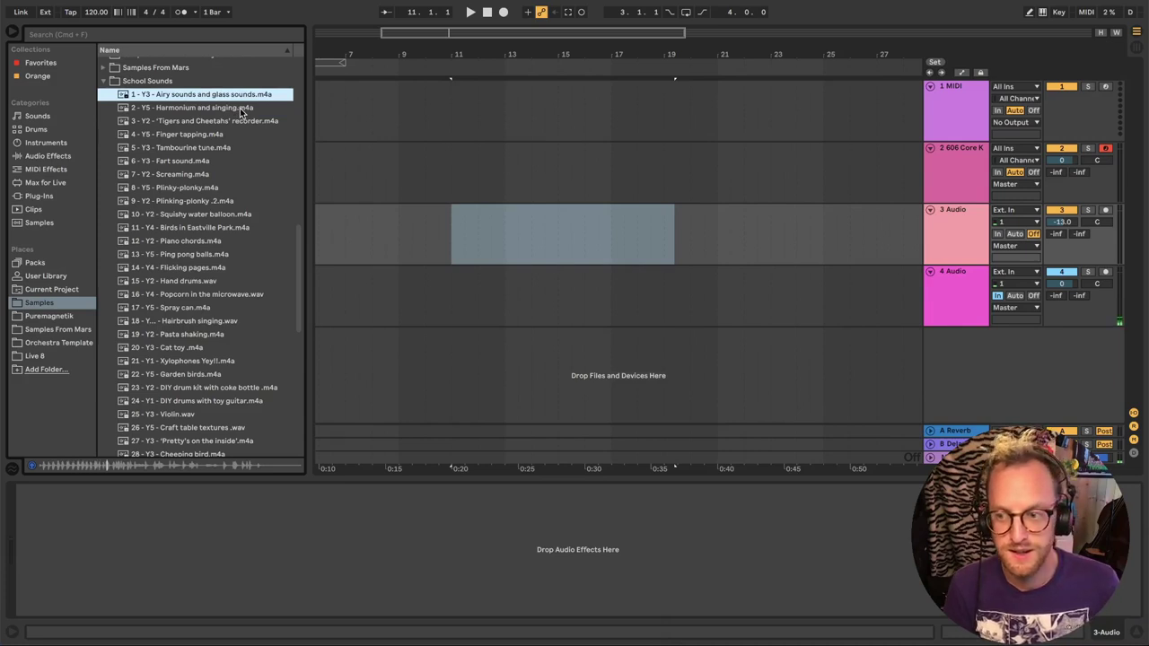
left_click_drag(241, 111, 503, 241)
scroll(404, 236, "left", 3)
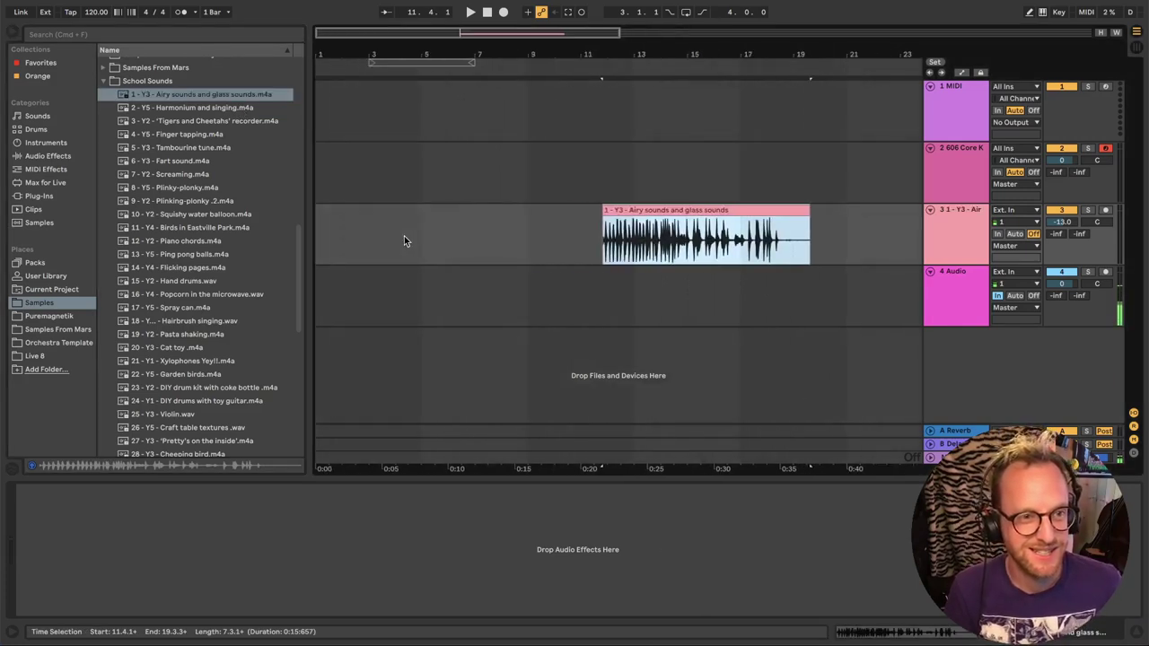
double_click(638, 233)
Warp the Airy clip, loop its first bar, align a warp marker and set the loop length
key("space")
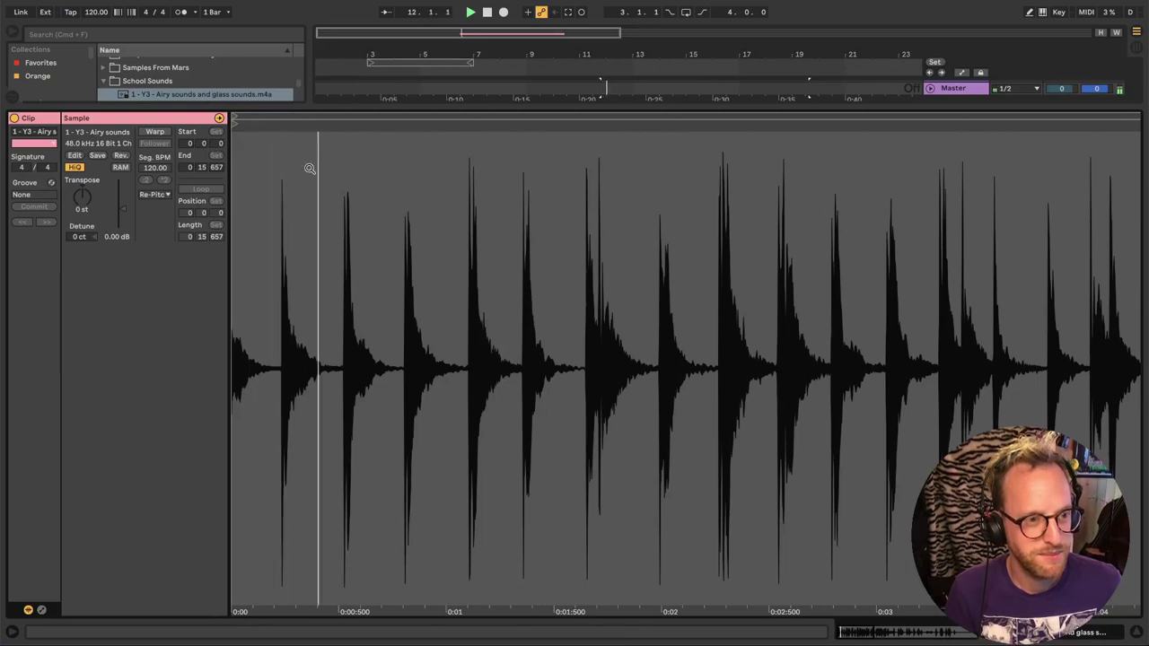
left_click(160, 133)
key("ctrl+l")
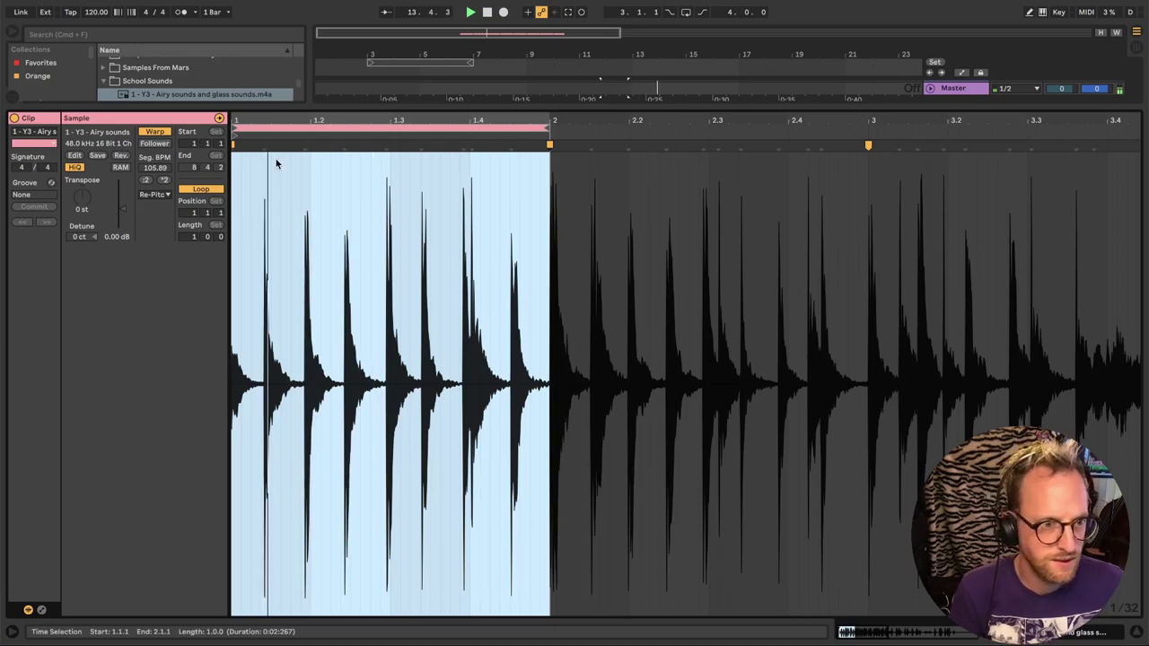
left_click_drag(262, 146, 268, 148)
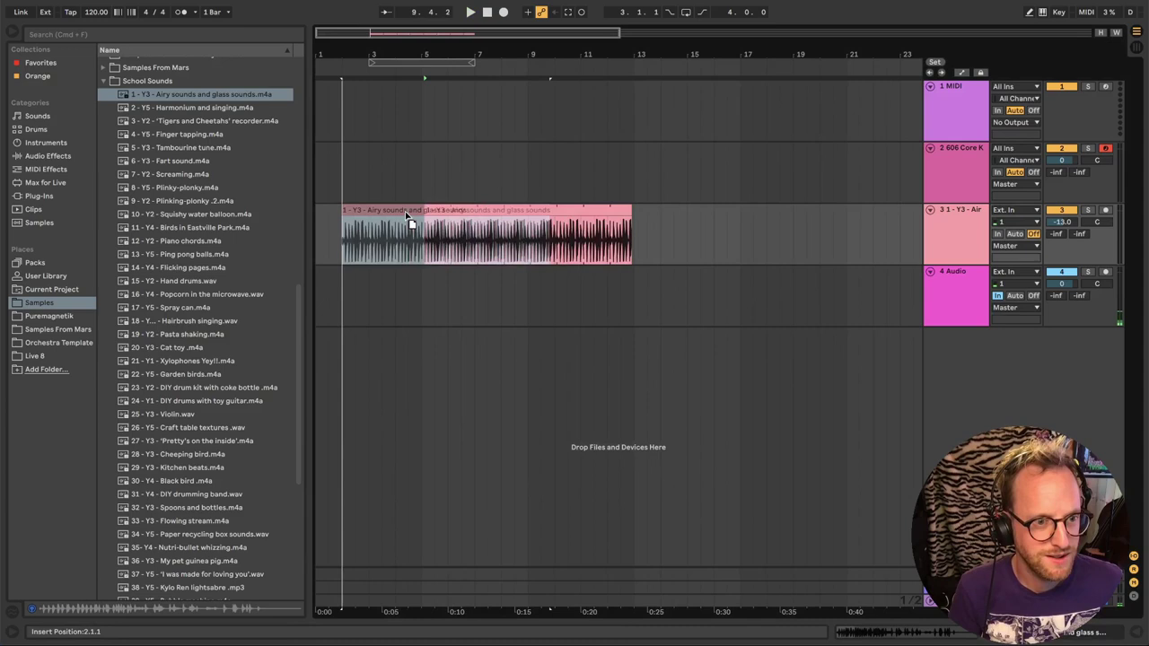
left_click_drag(406, 215, 408, 212)
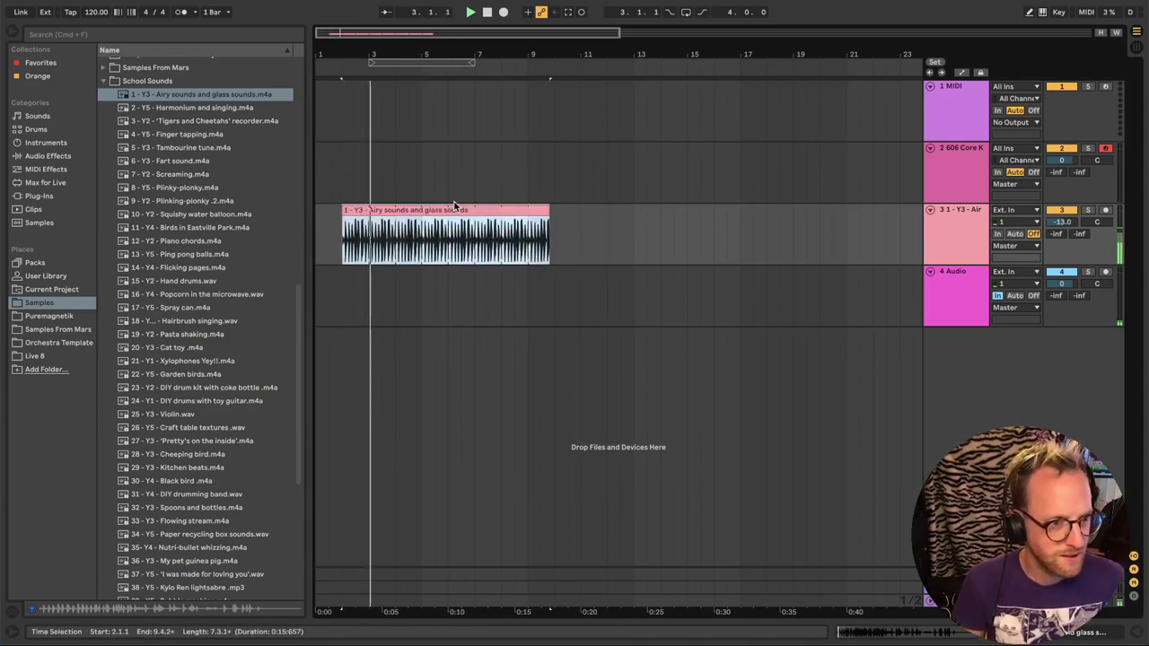
left_click(204, 148)
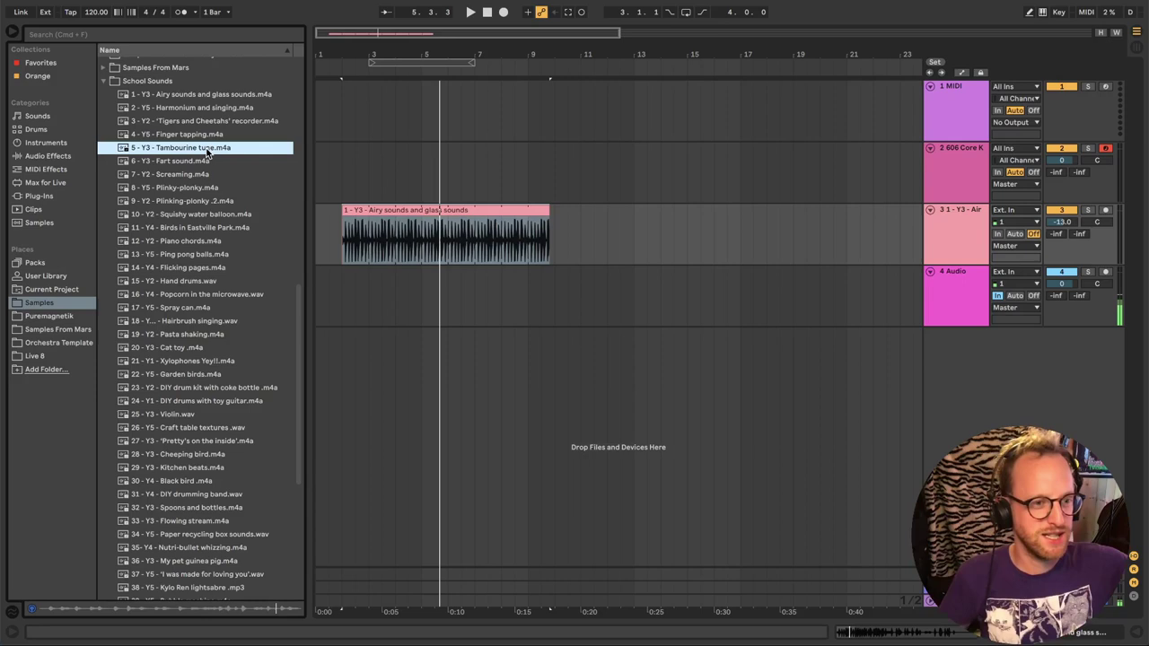
Add Tambourine tune as a two-bar loop in Beats warp mode
left_click_drag(166, 152, 665, 288)
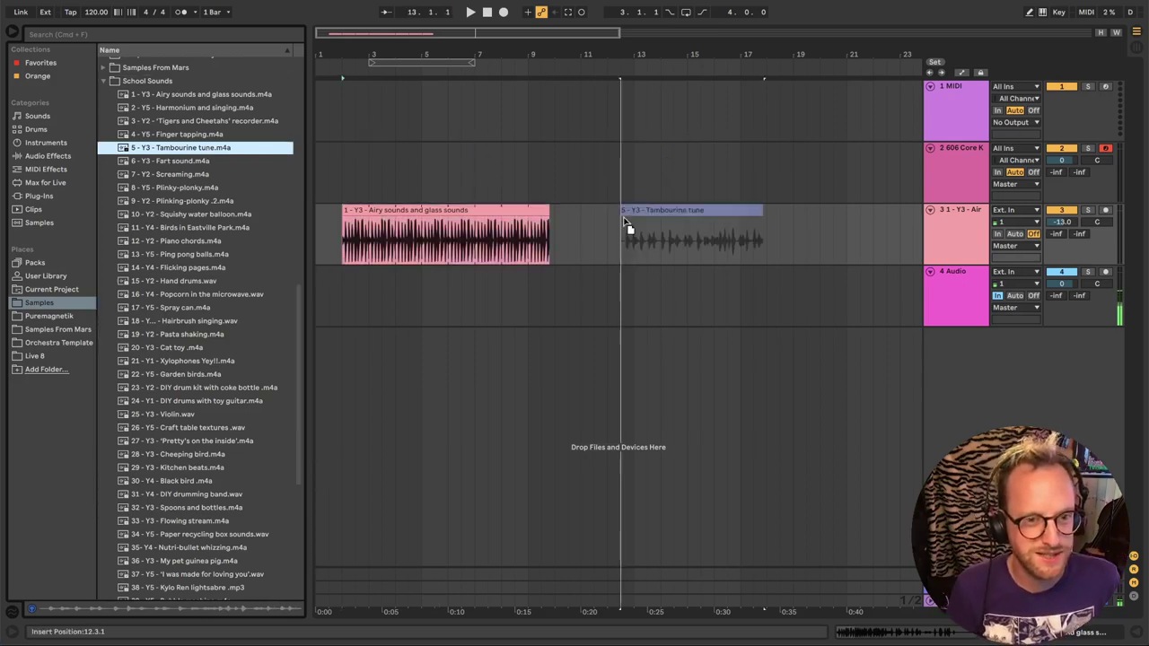
double_click(666, 287)
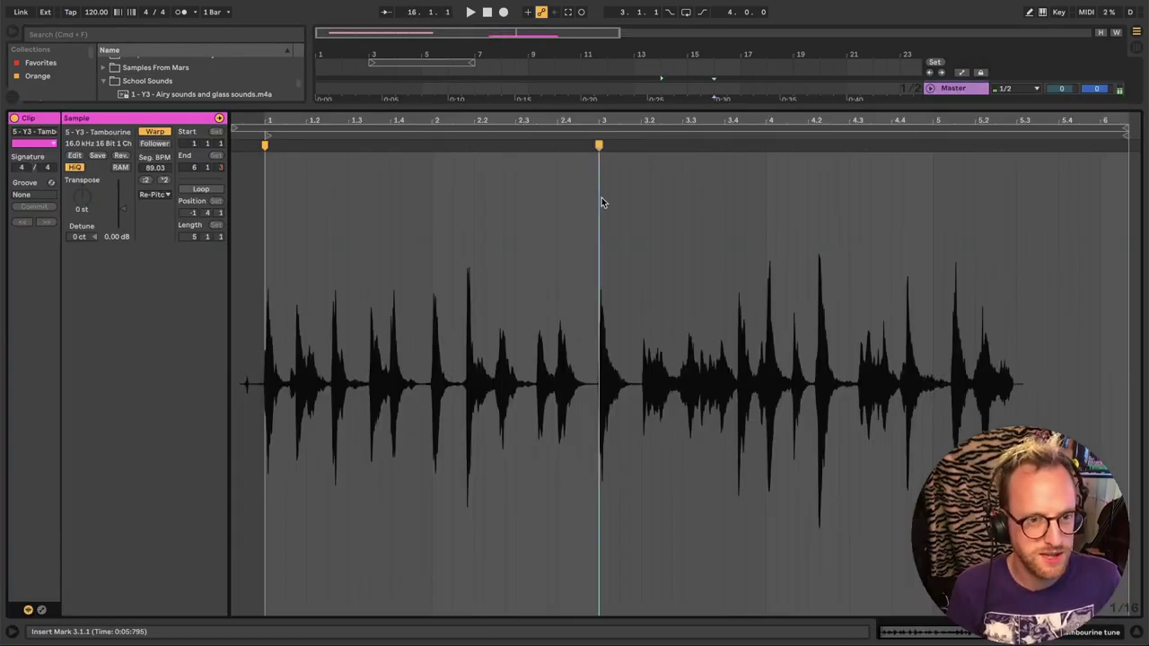
left_click_drag(600, 202, 266, 205)
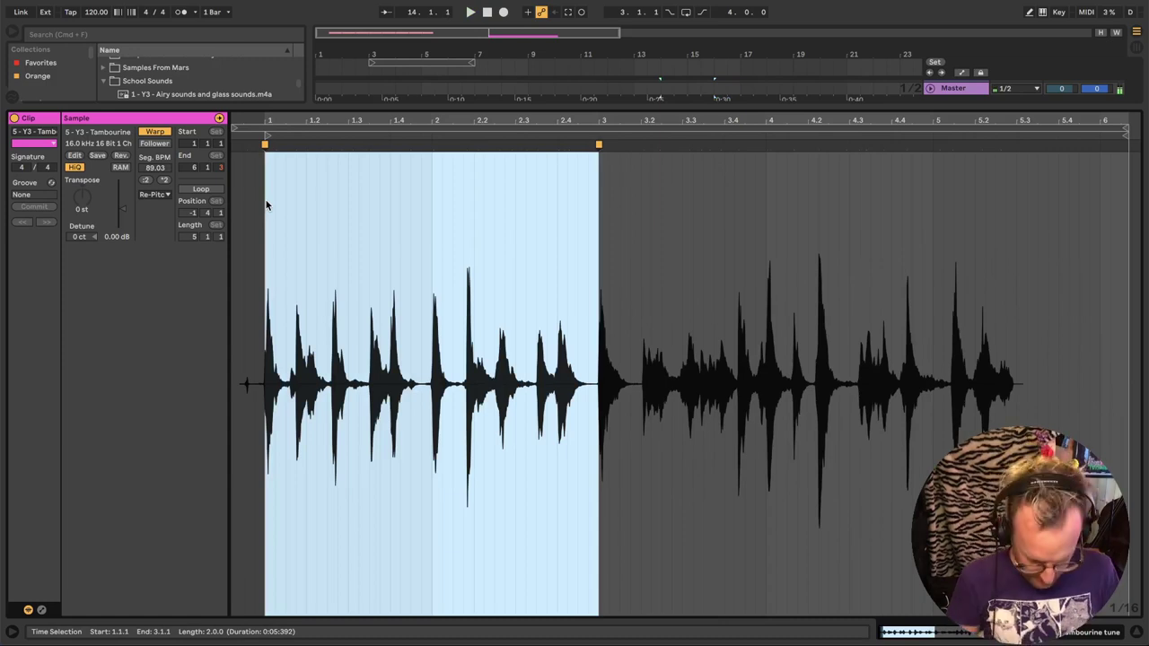
key("ctrl+l")
left_click(161, 195)
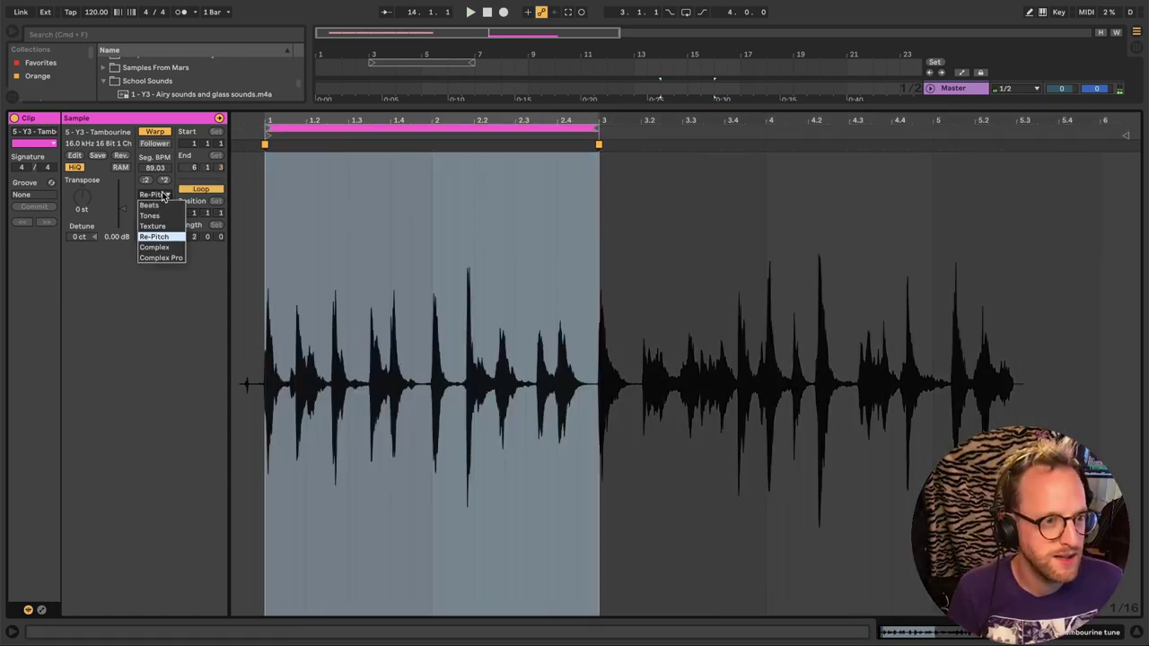
left_click(150, 206)
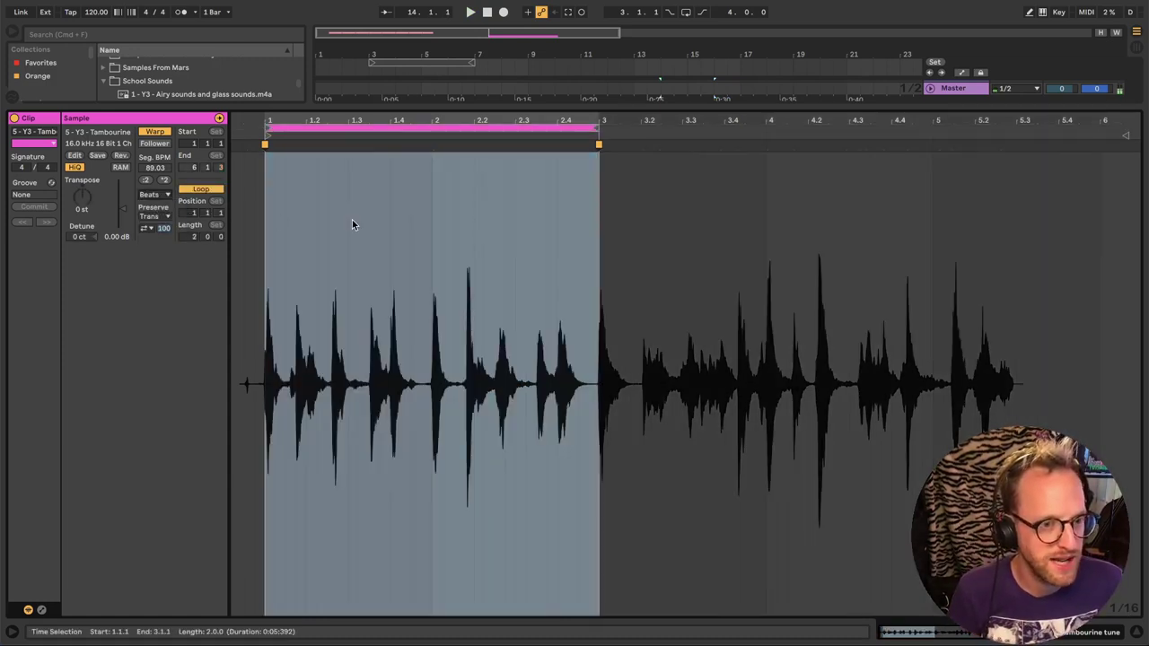
Play the tambourine loop and move the empty Audio track below the Tambourine track
key("space")
left_click(154, 195)
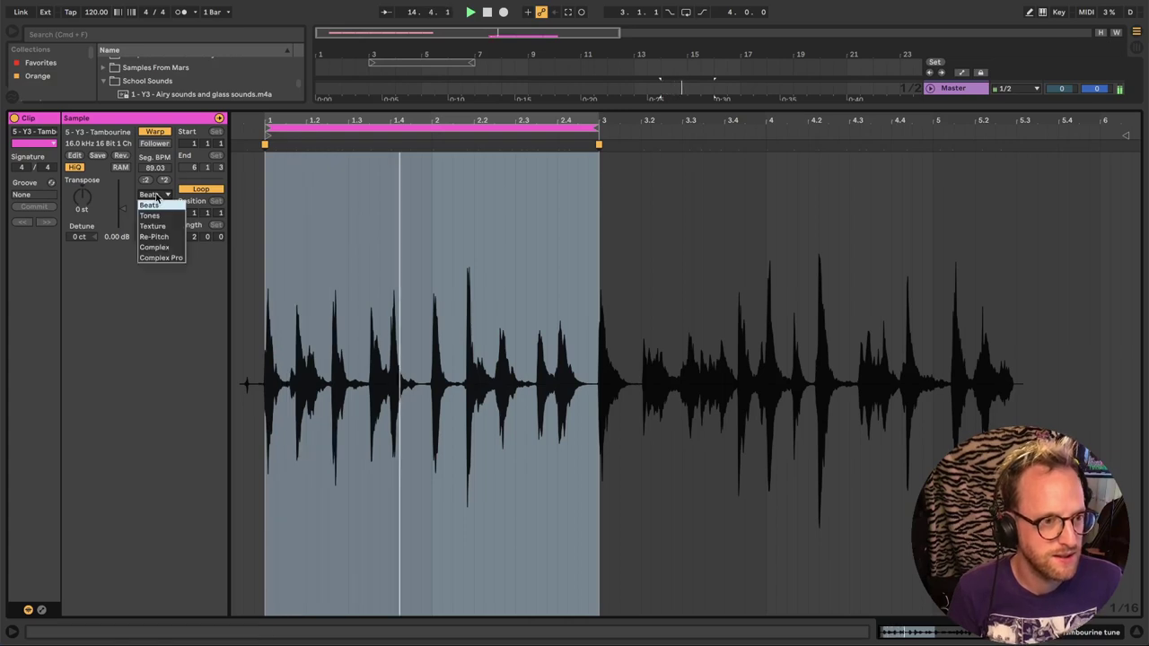
left_click(1140, 632)
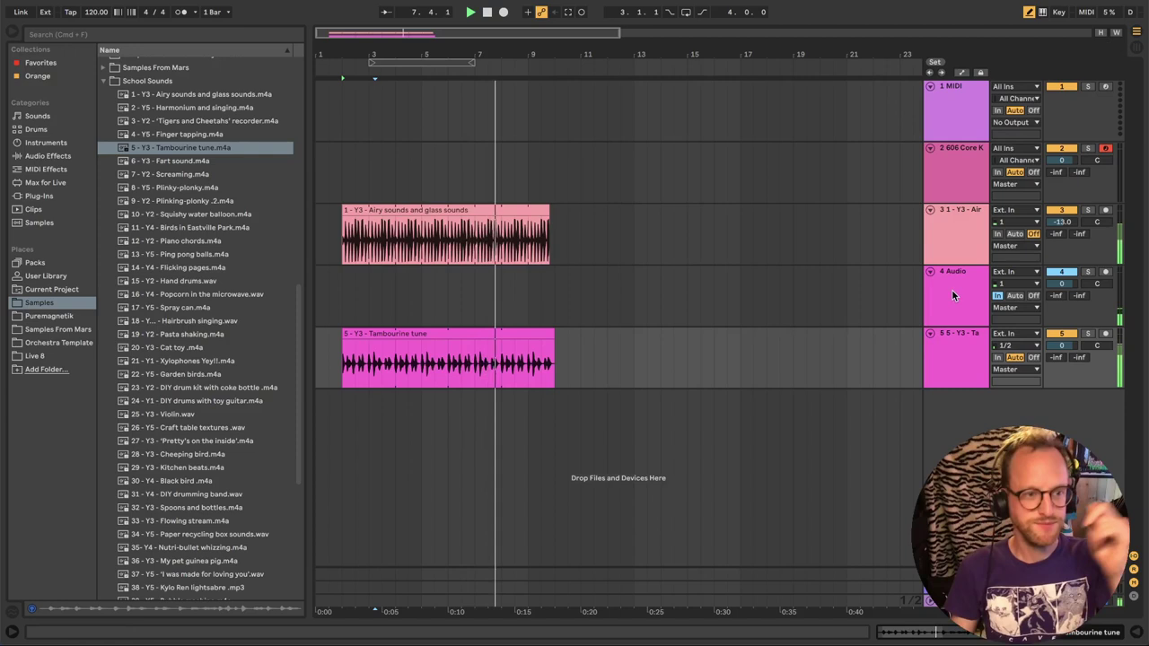
left_click_drag(953, 297, 953, 382)
left_click(215, 494)
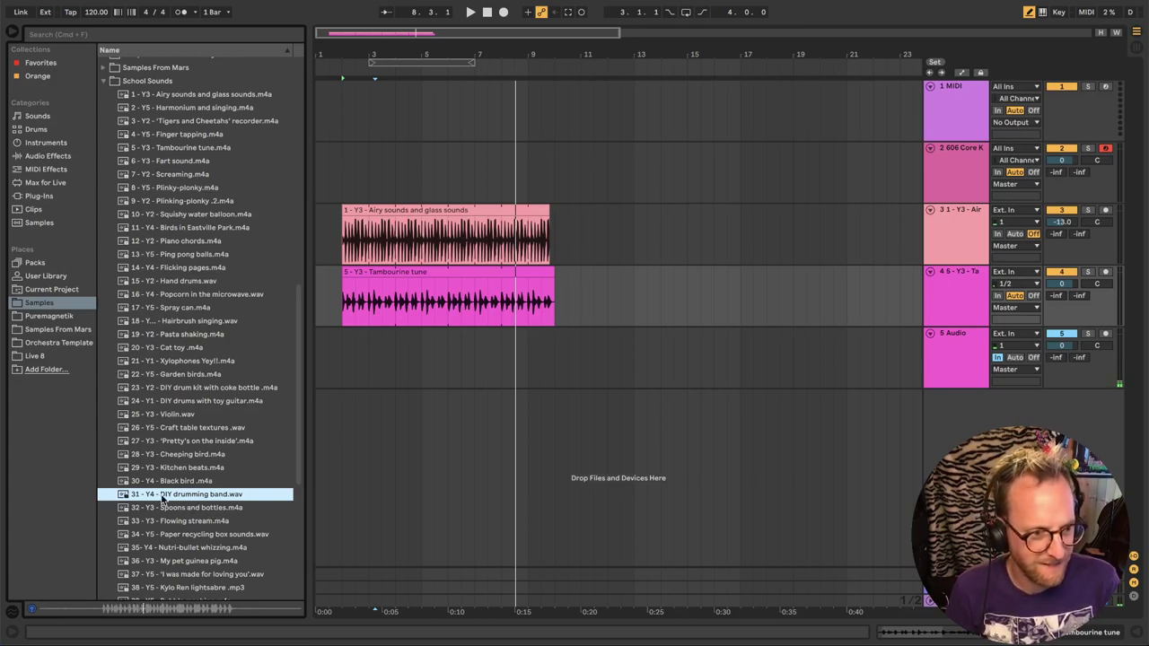
Add the DIY drumming band recording to the empty track and audition it
left_click_drag(158, 497, 755, 371)
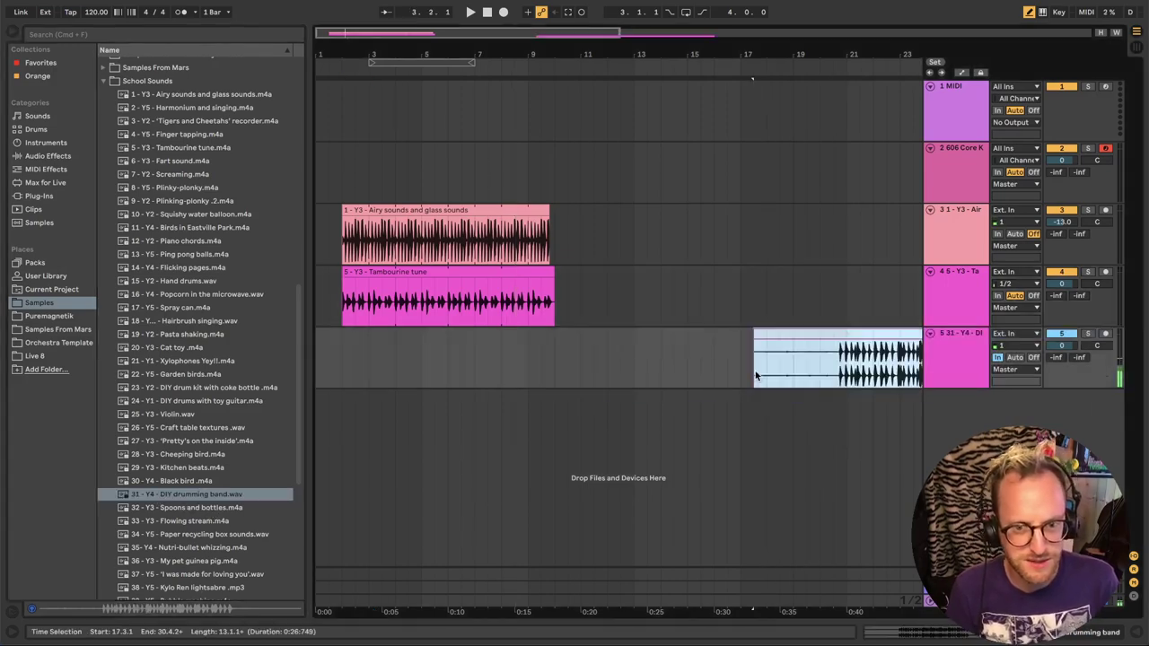
double_click(755, 371)
key("space")
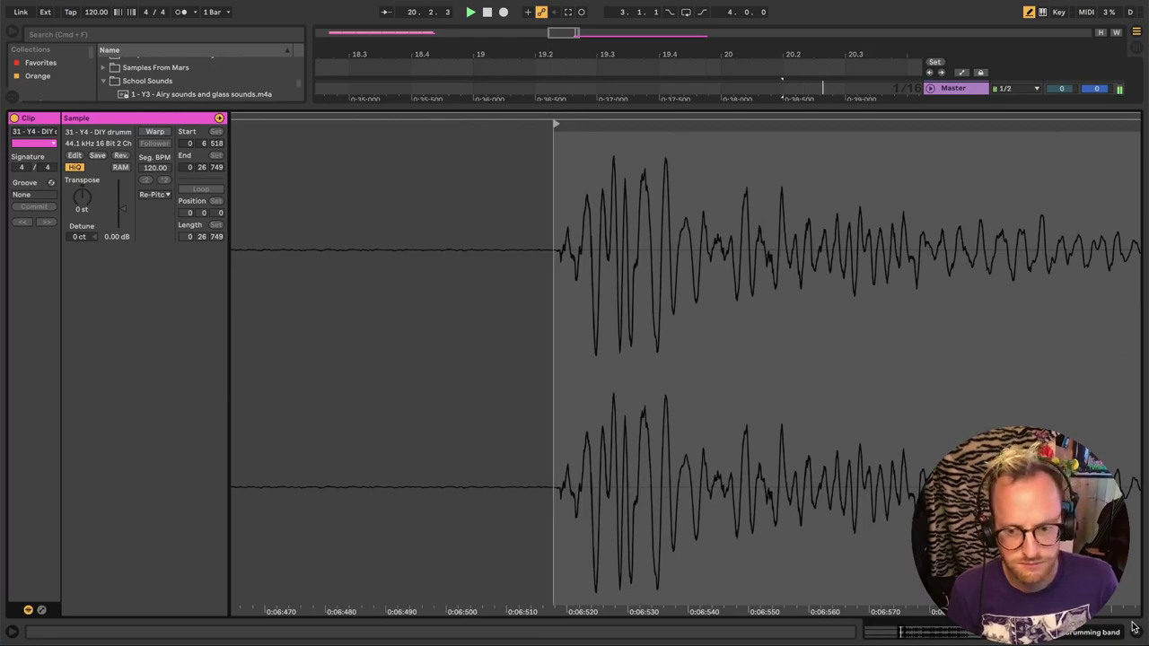
left_click(1134, 627)
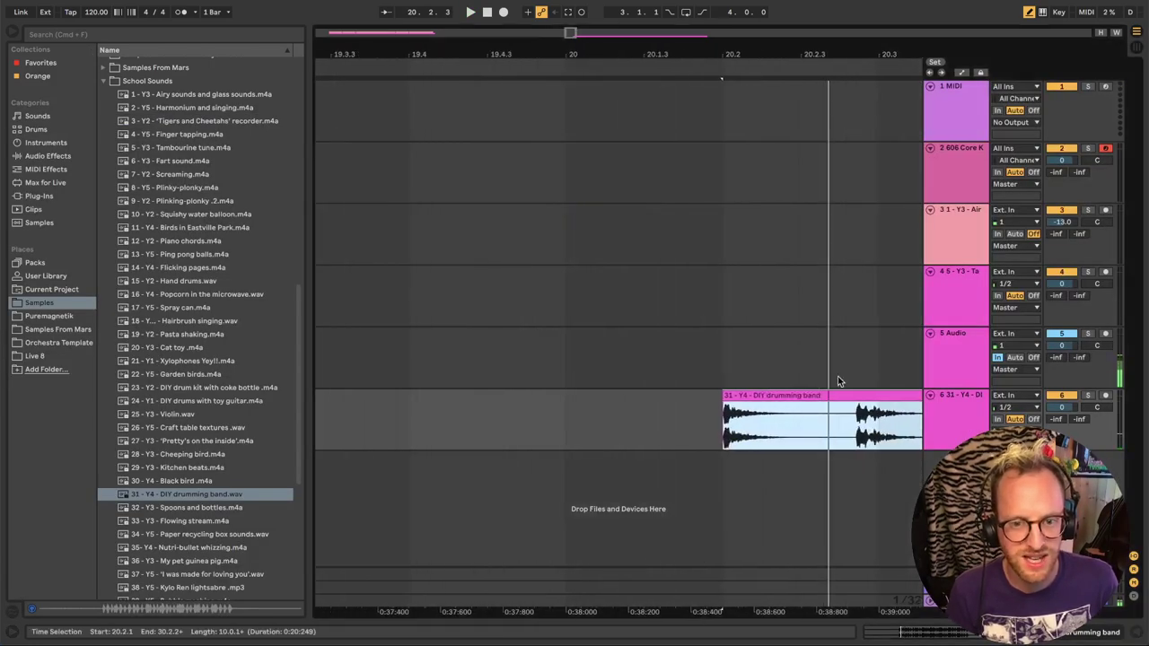
double_click(850, 431)
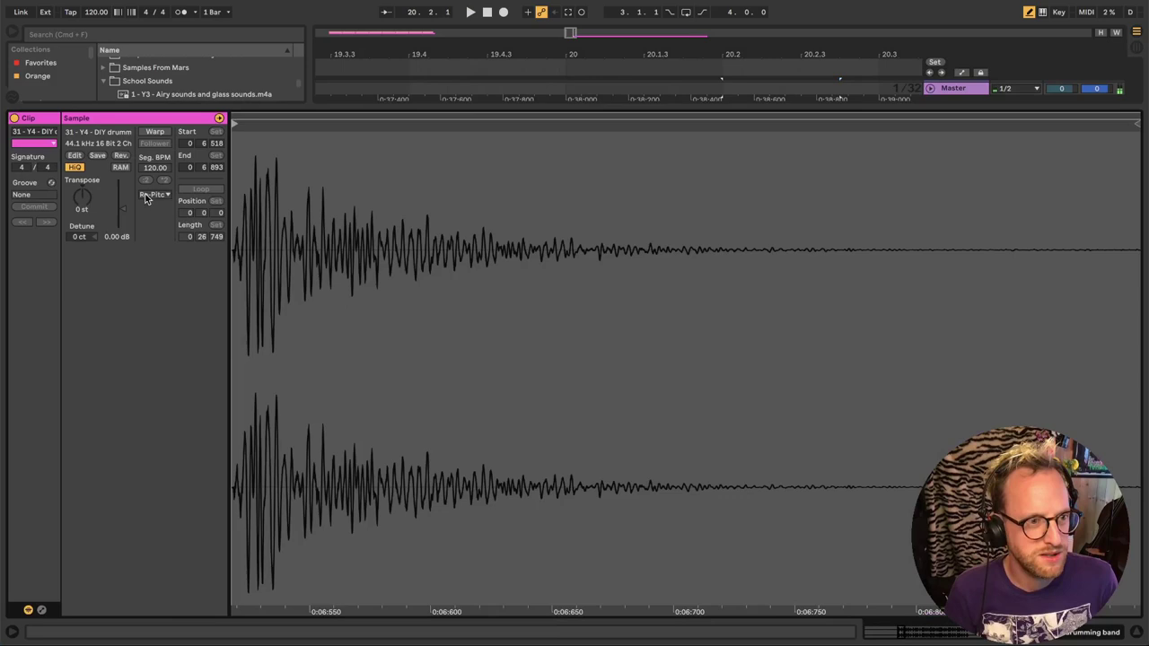
key("ctrl+alt+l")
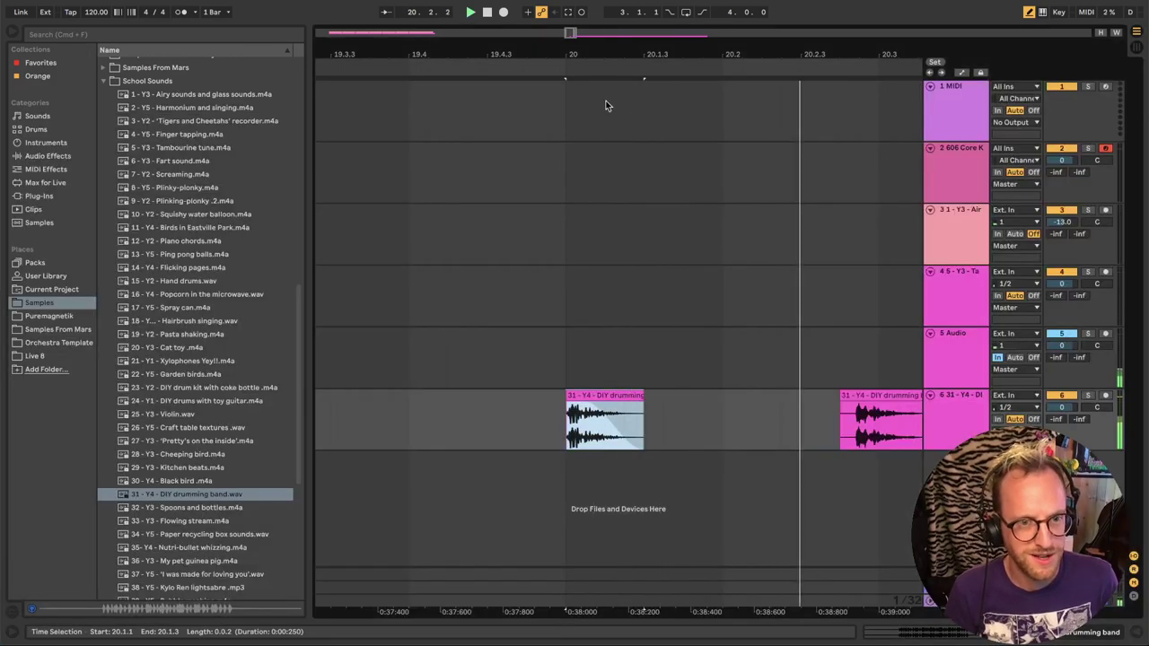
Cut a single drum hit out as its own clip and record a beat on a new MIDI track
left_click_drag(561, 54, 561, 108)
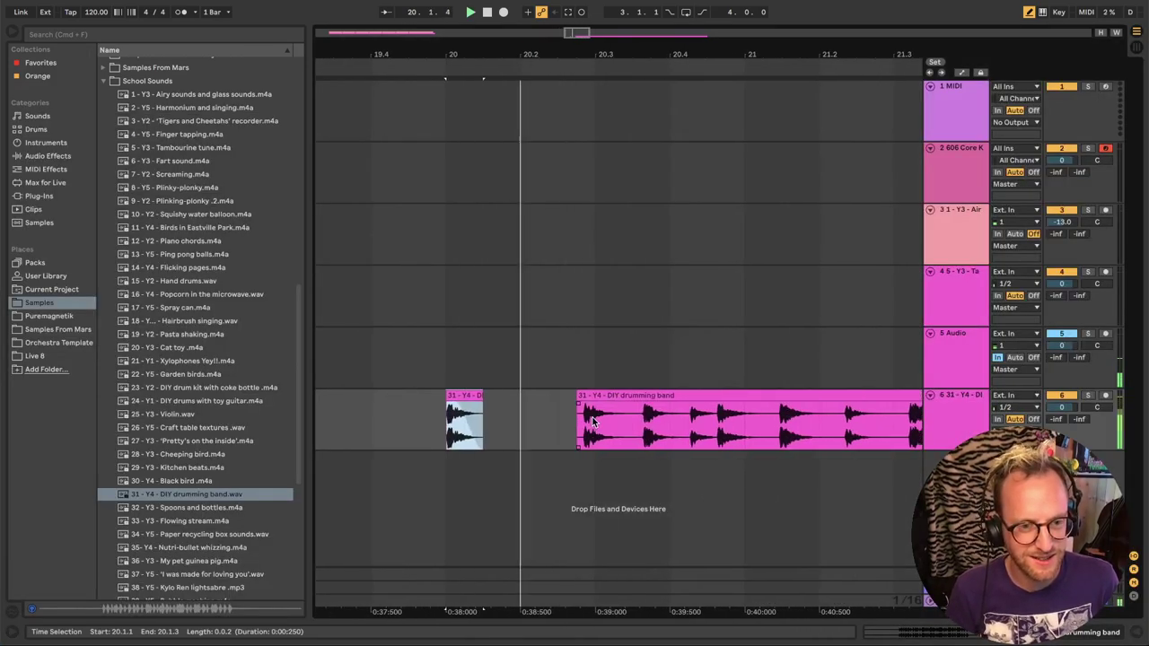
key("ctrl+alt+l")
key("ctrl+alt+l")
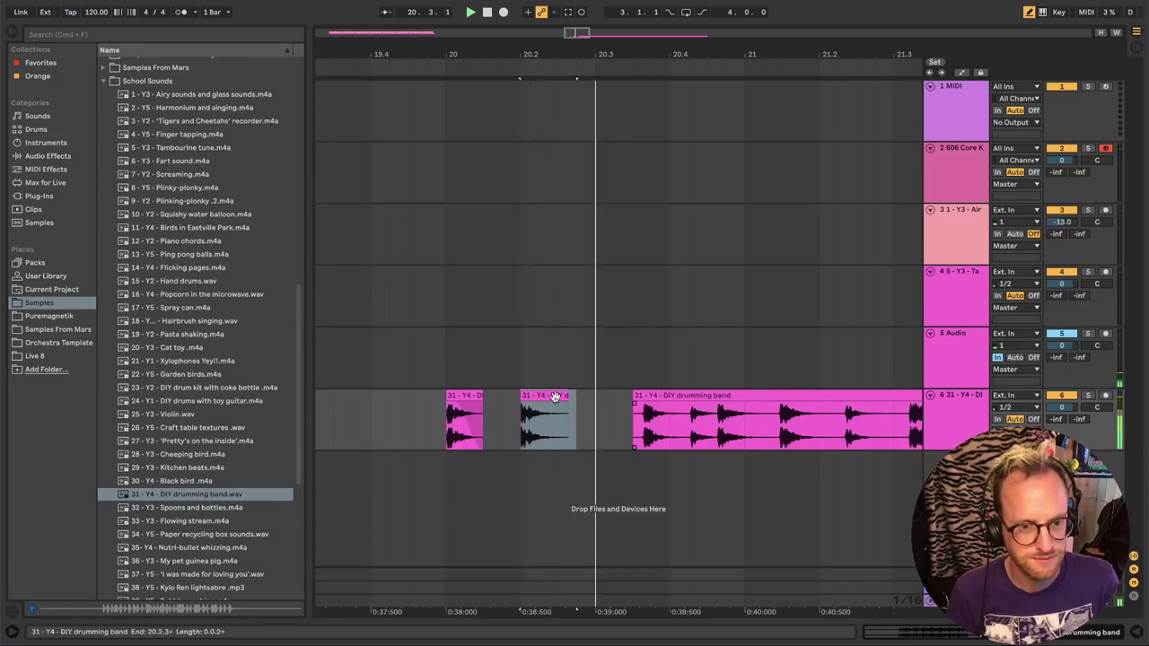
key("ctrl+shift+t")
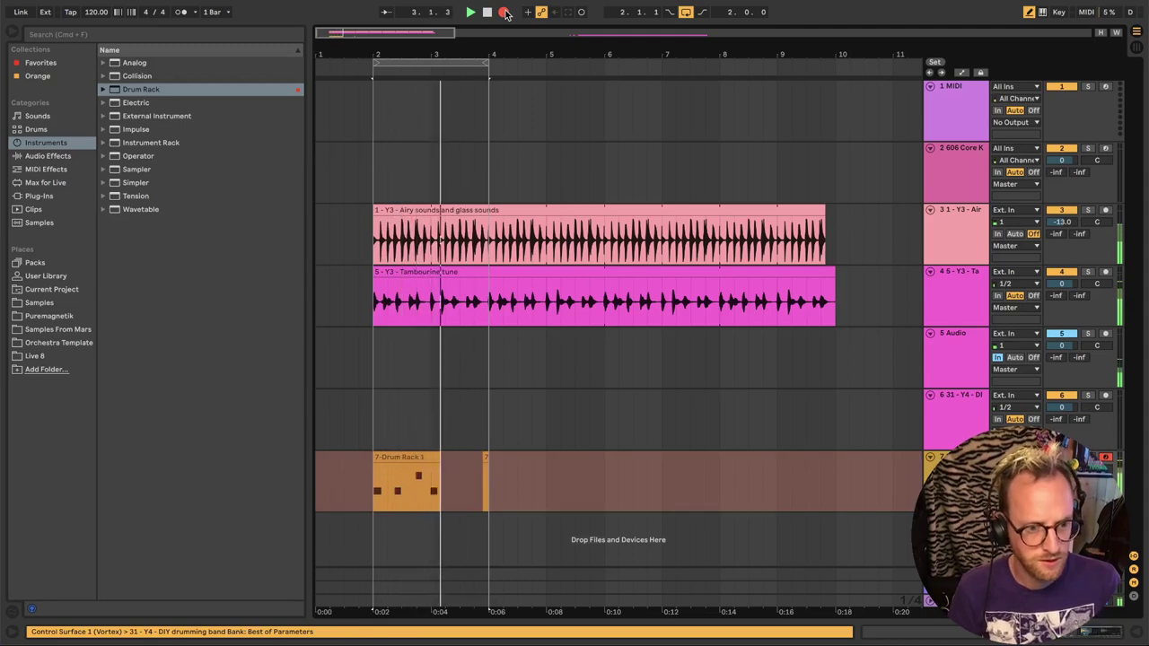
key("space")
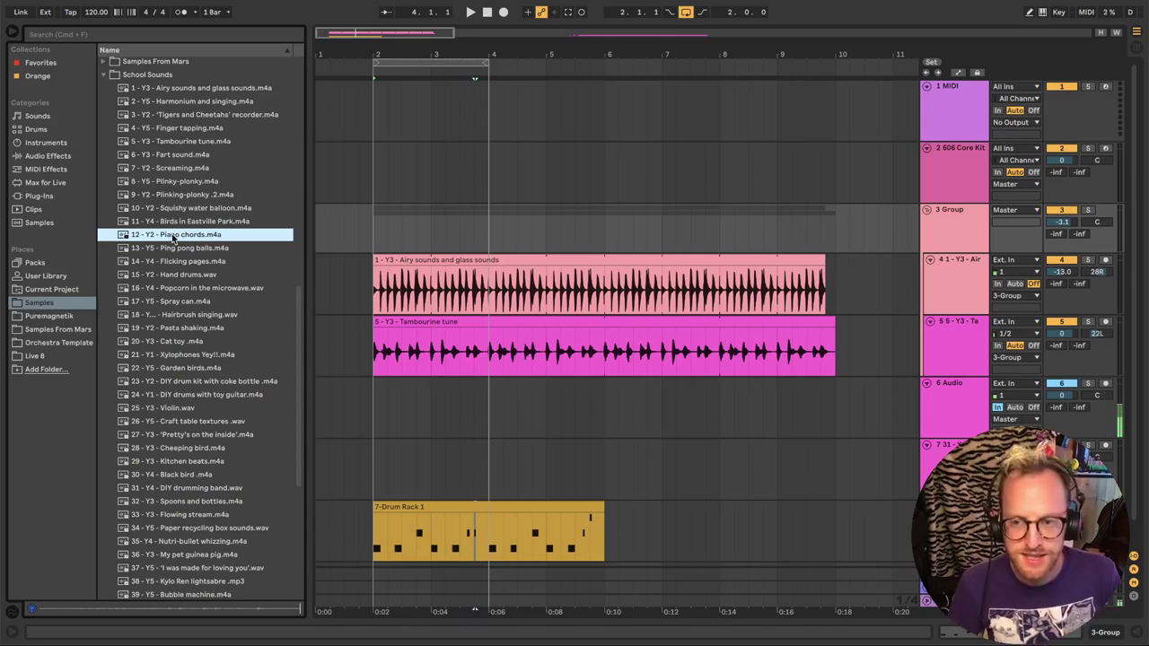
Add the Piano chords recording on a new track and split out a short chord section
left_click_drag(176, 237, 839, 431)
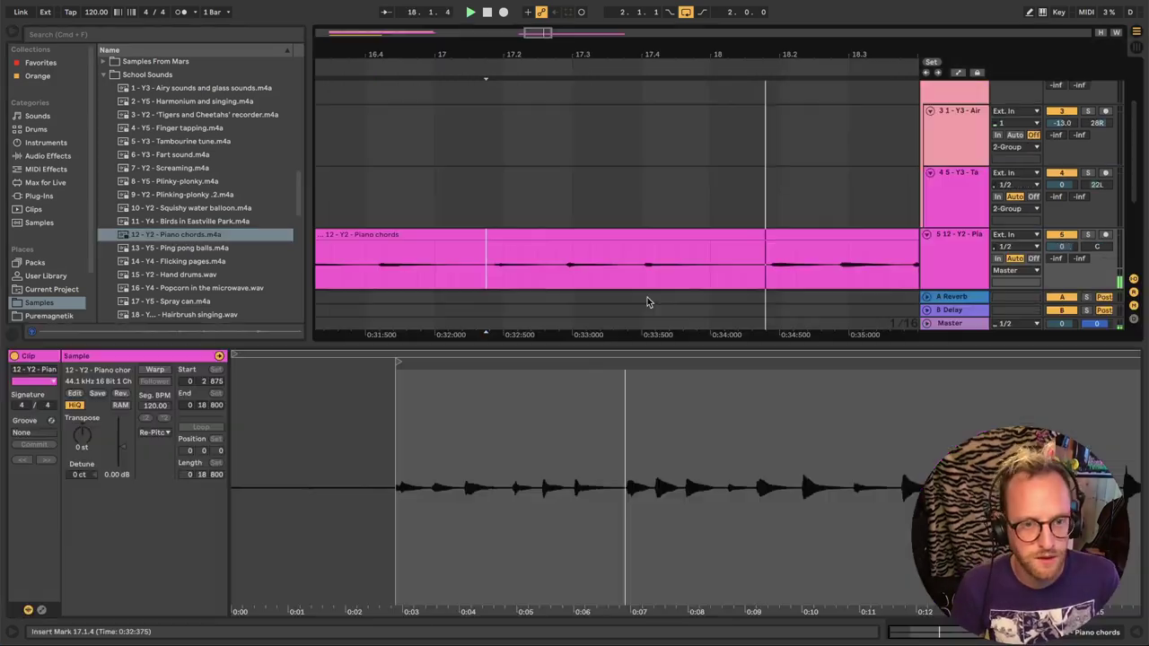
left_click(650, 282)
left_click_drag(650, 282, 757, 275)
key("space")
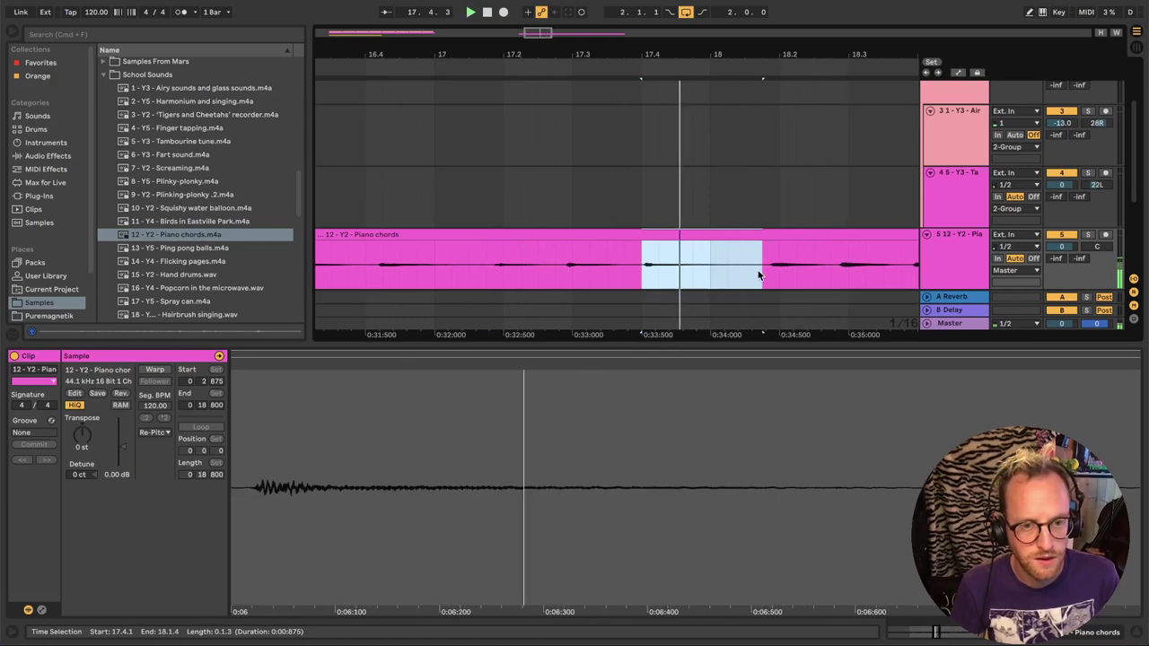
key("super+e")
Insert a MIDI track for the piano chords and select the Piano chords track
key("super+shift+t")
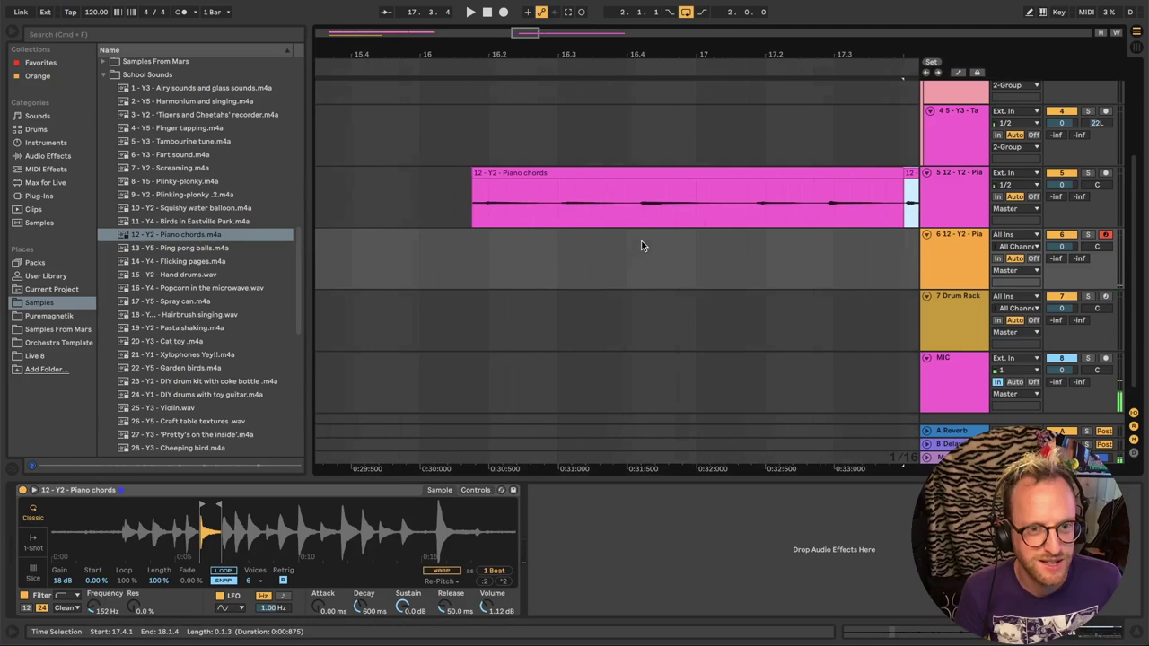
left_click_drag(691, 56, 697, 30)
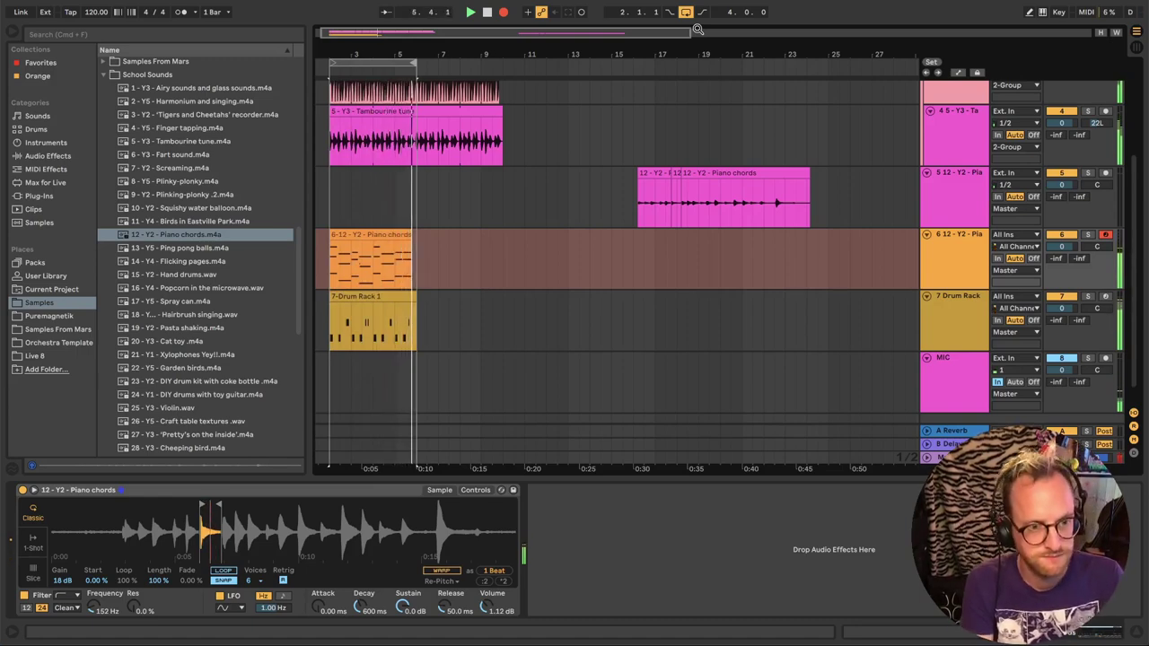
scroll(955, 363, "up", 3)
left_click(955, 363)
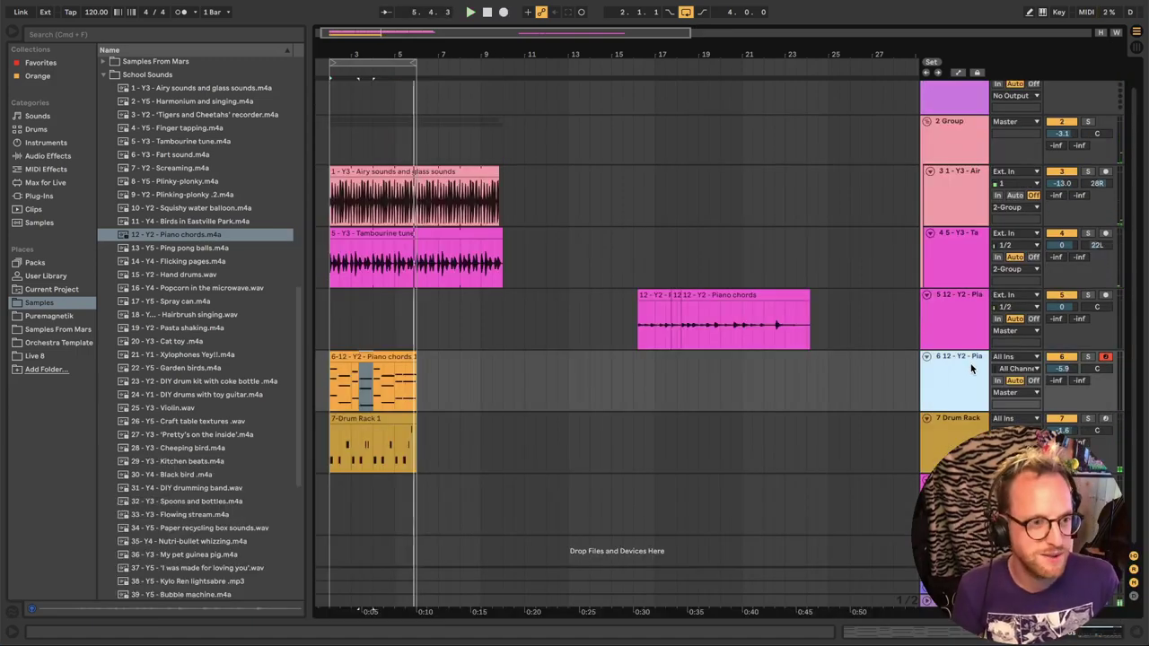
Add Hairbrush singing on a new track, transpose it +12 st and duplicate it to fill the loop
key("ctrl+shift+t")
left_click(184, 316)
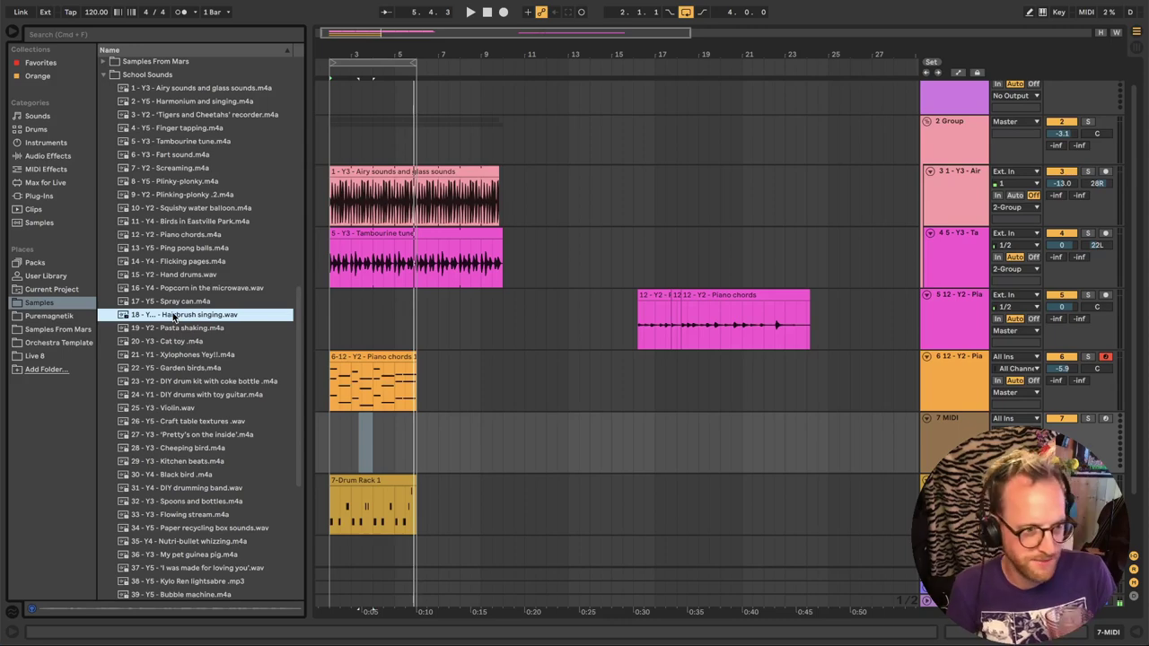
left_click(950, 363)
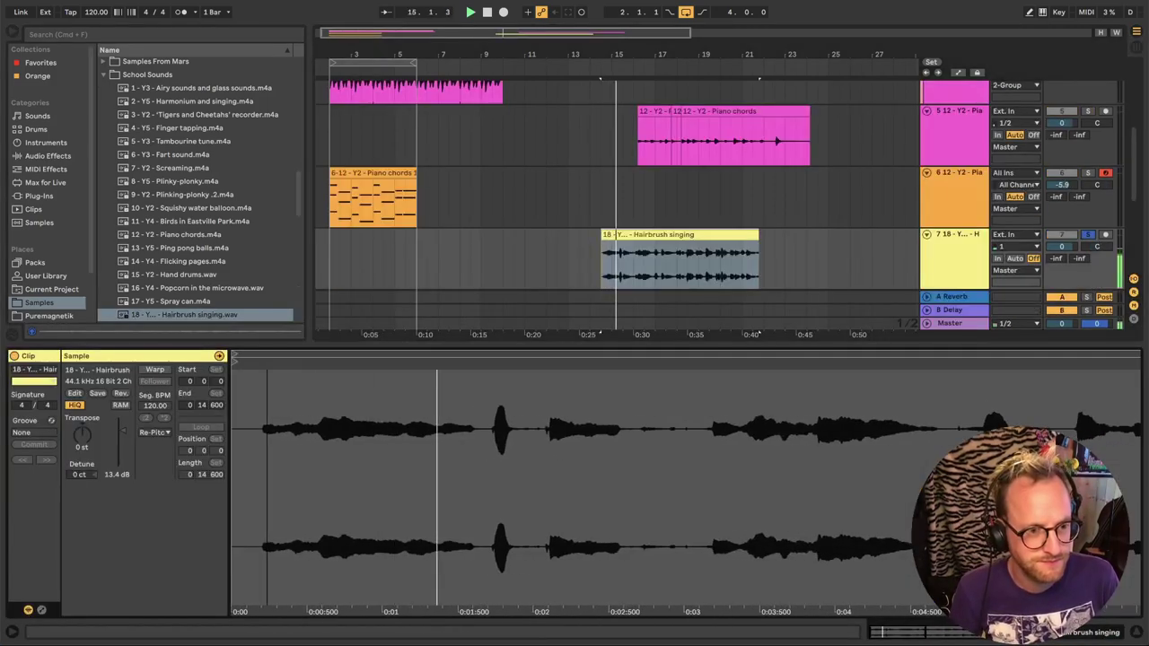
left_click_drag(82, 436, 85, 404)
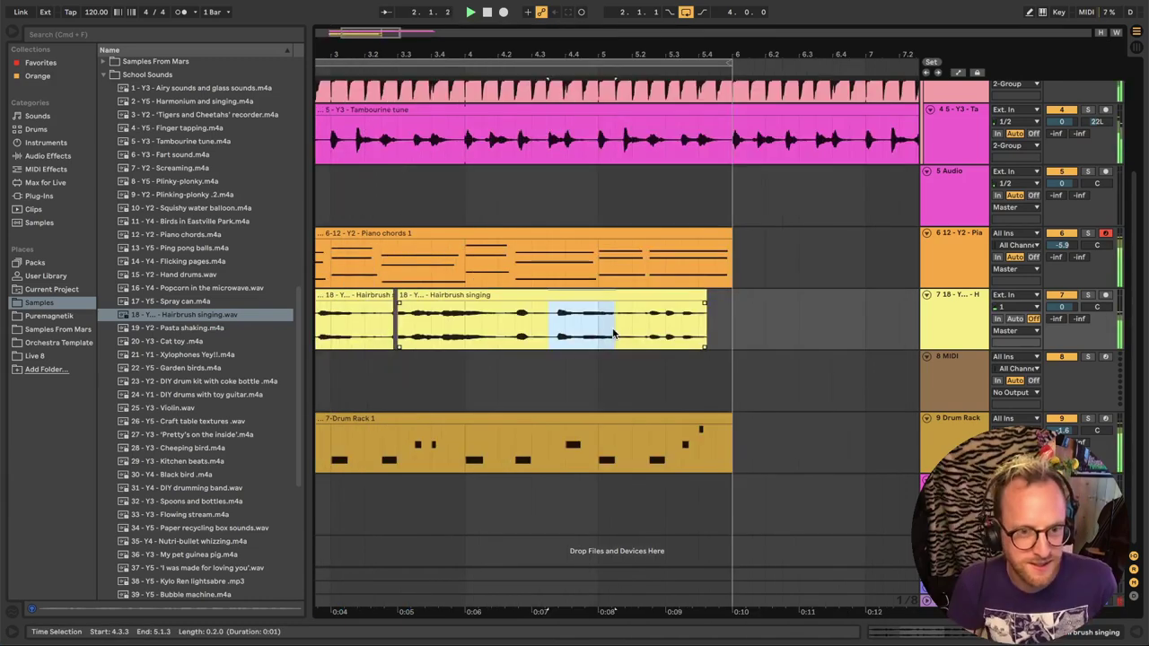
key("ctrl+d")
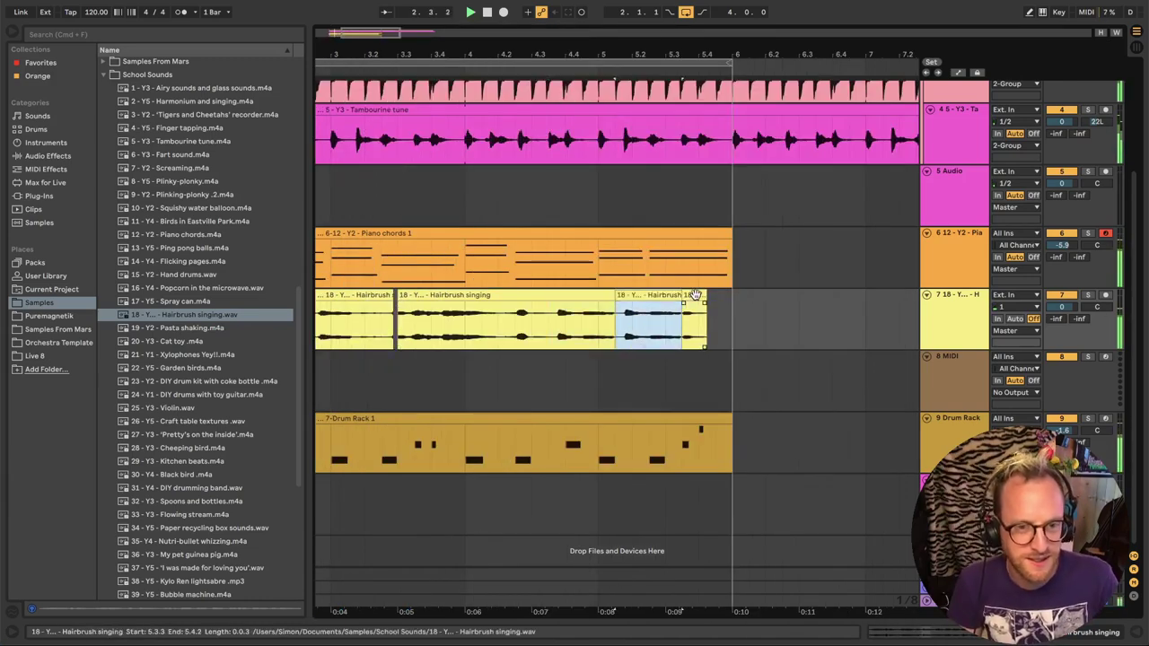
mouse_move(706, 301)
left_mouse_down()
mouse_move(679, 298)
mouse_move(736, 303)
left_mouse_up()
key("space")
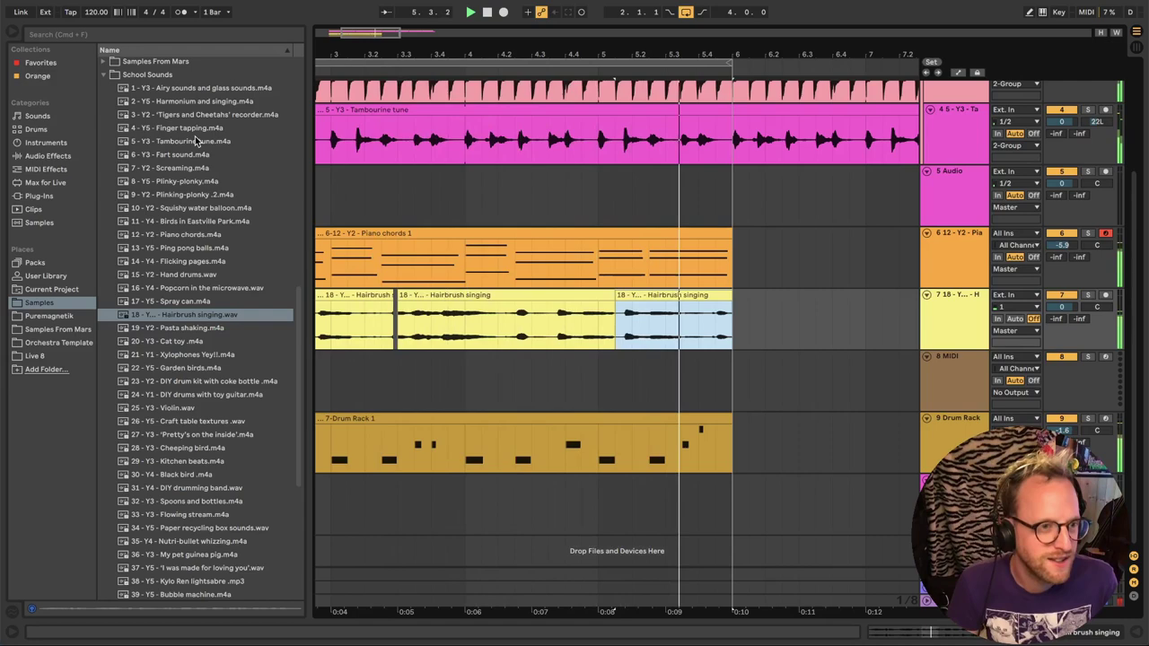
Place the Harmonium and singing sample on new track 8 and move its start near the end
left_click(222, 101)
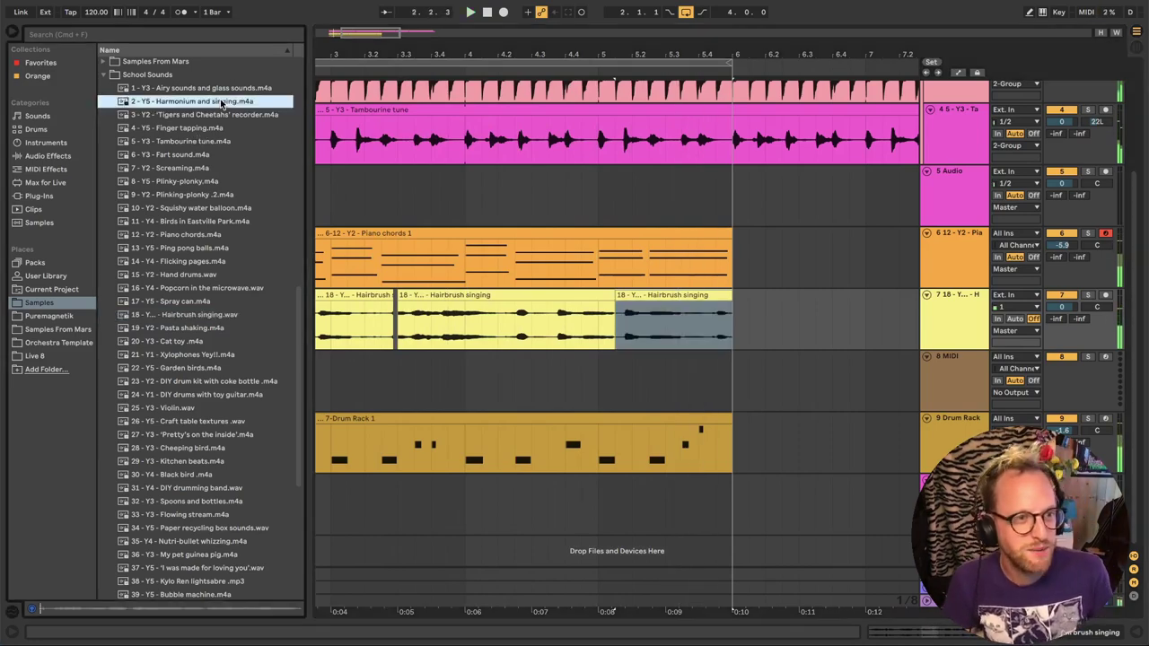
key("ctrl+t")
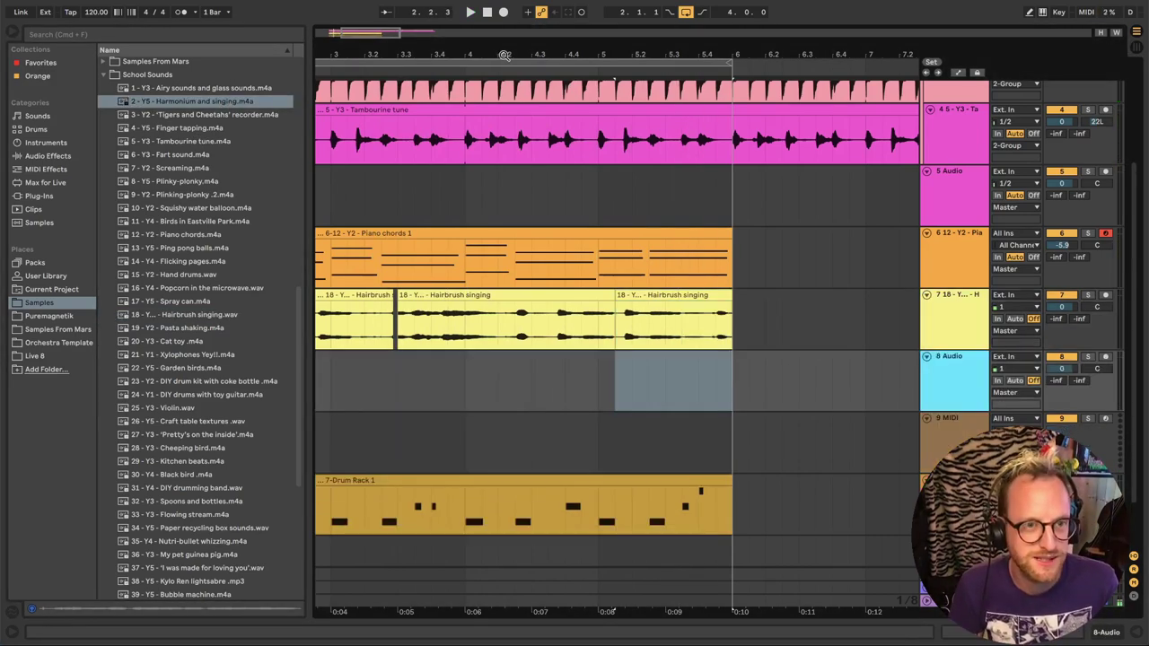
key("minus")
key("minus")
key("Return")
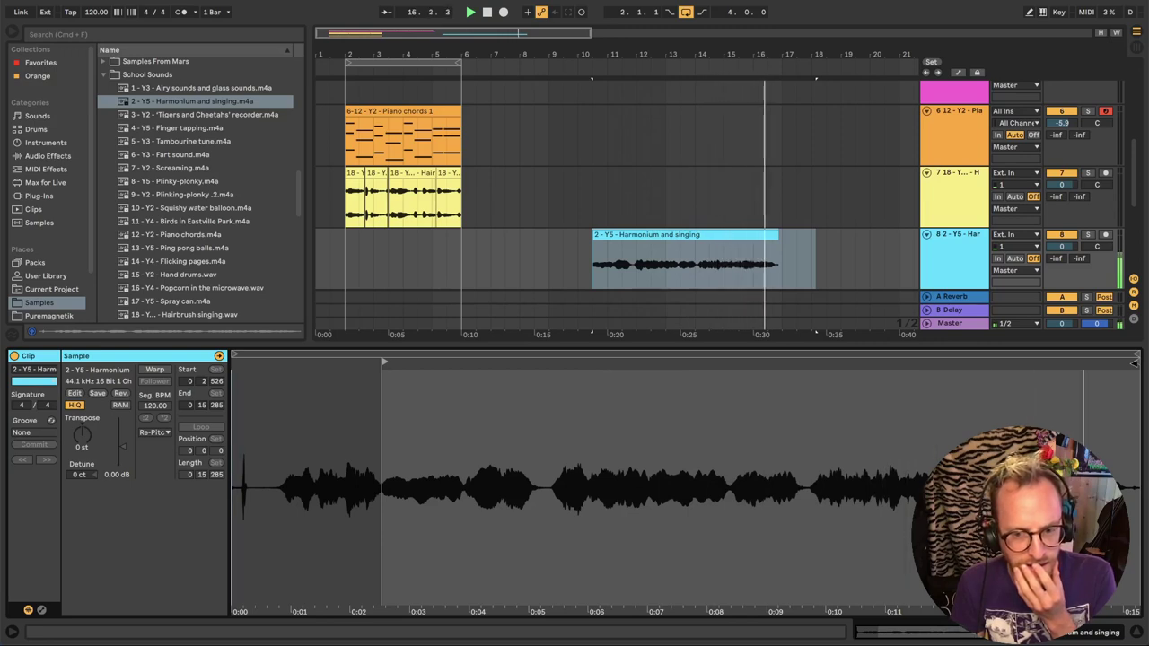
key("space")
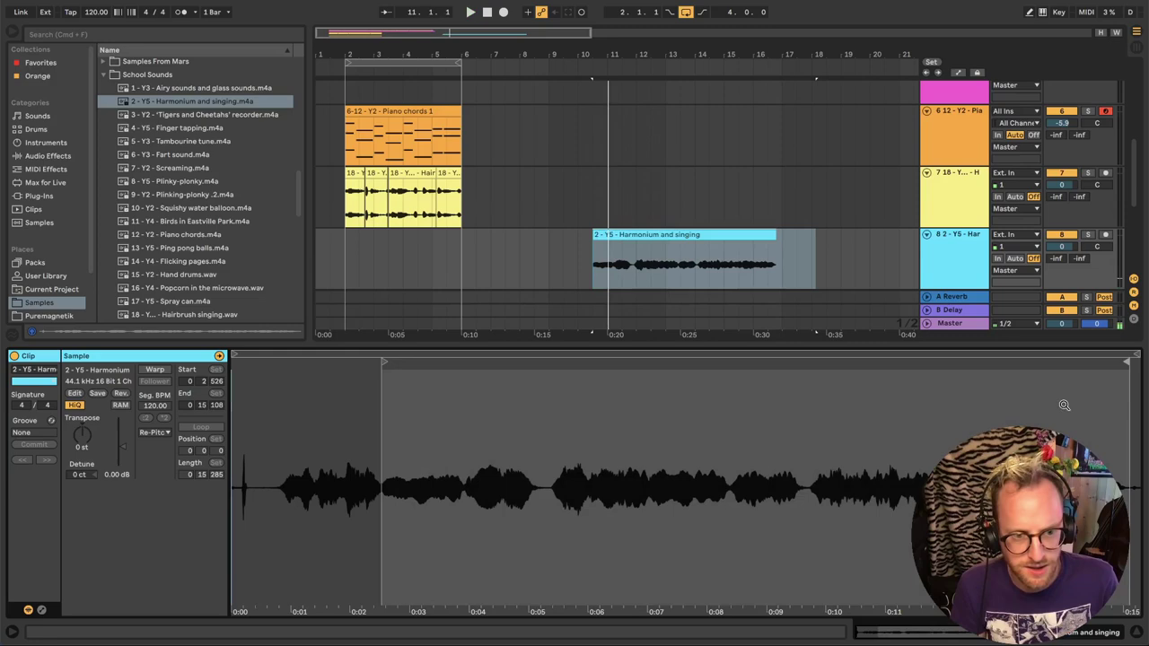
left_click_drag(384, 363, 1041, 422)
Load the Harmonium recording into a sampler on track 9, record a melody, and add a MIDI track
left_click(943, 243)
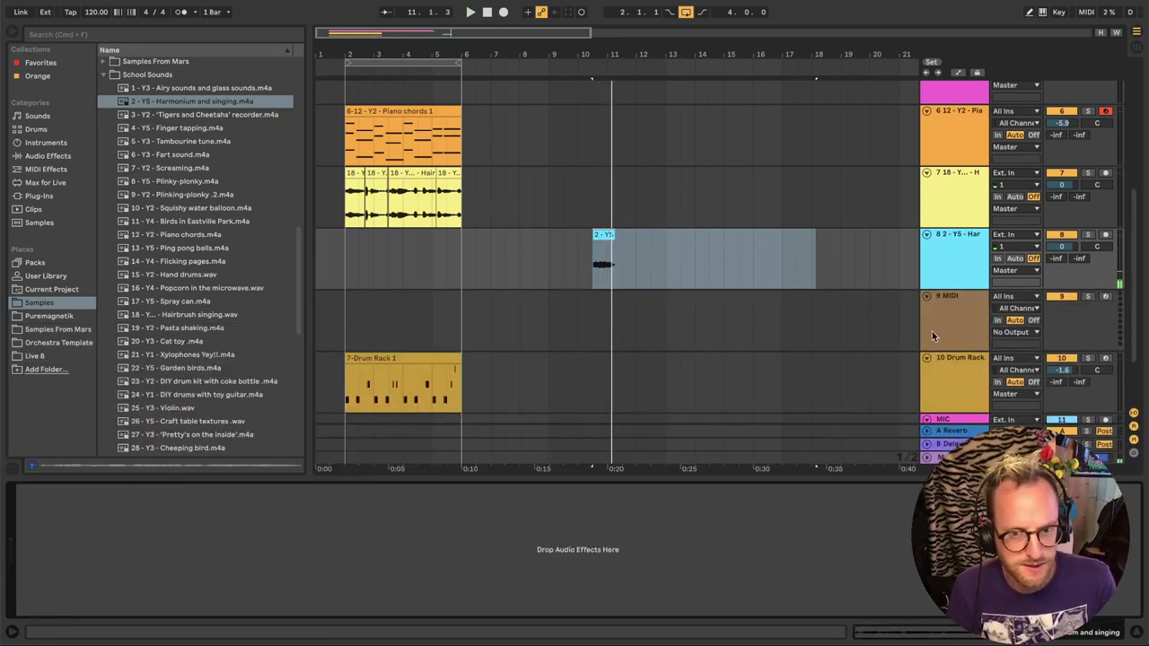
left_click(947, 299)
left_click_drag(192, 101, 557, 556)
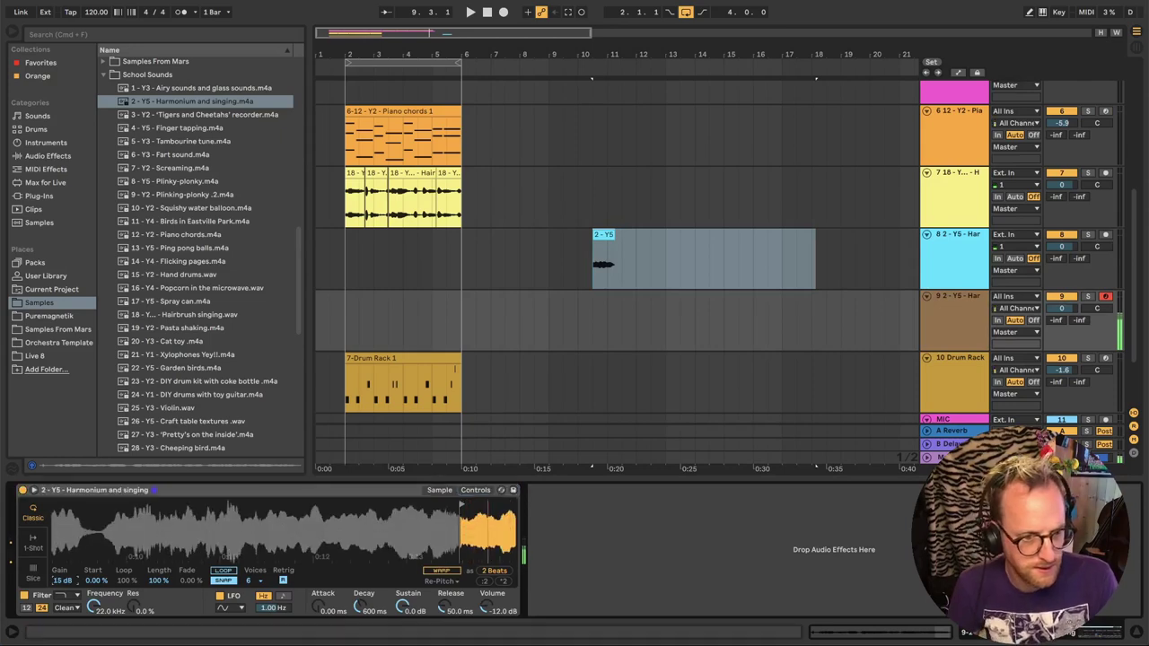
left_click(503, 12)
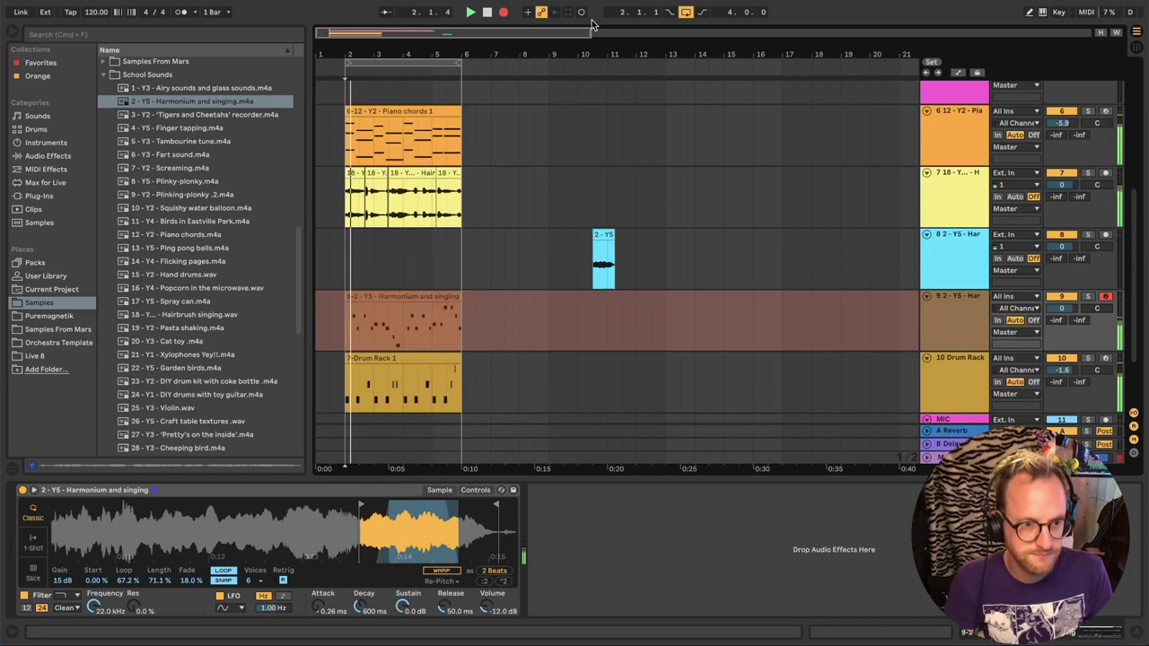
key("space")
key("ctrl+shift+t")
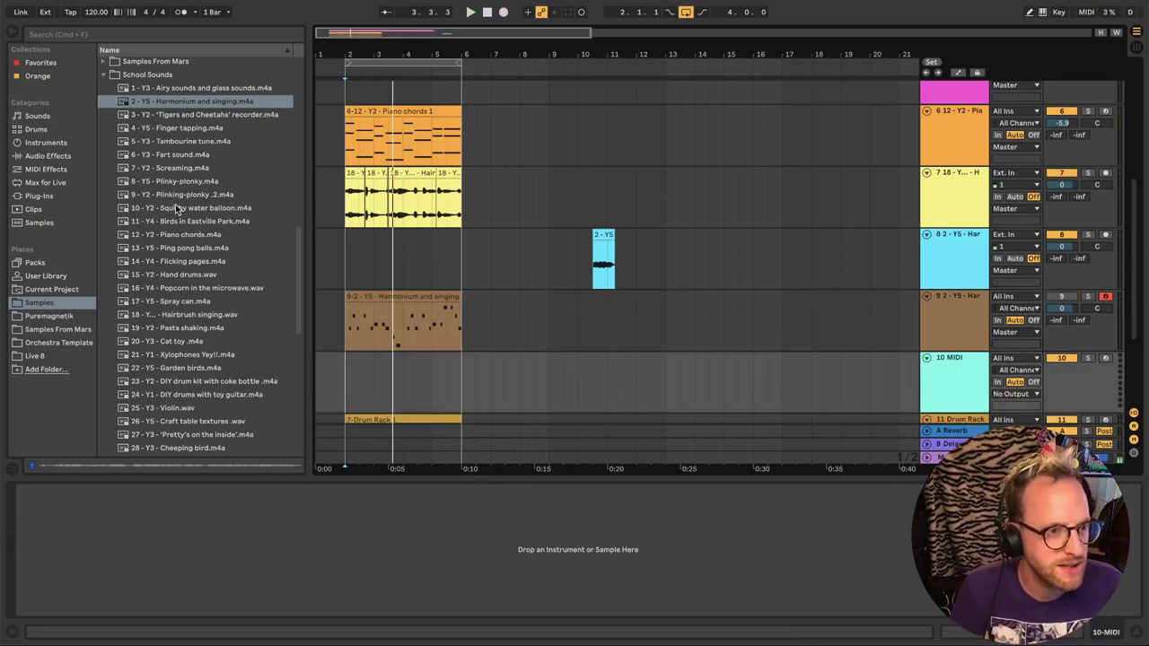
Load Fart sound into a sampler on track 10 and move its sample start later
left_click(182, 210)
left_click(179, 156)
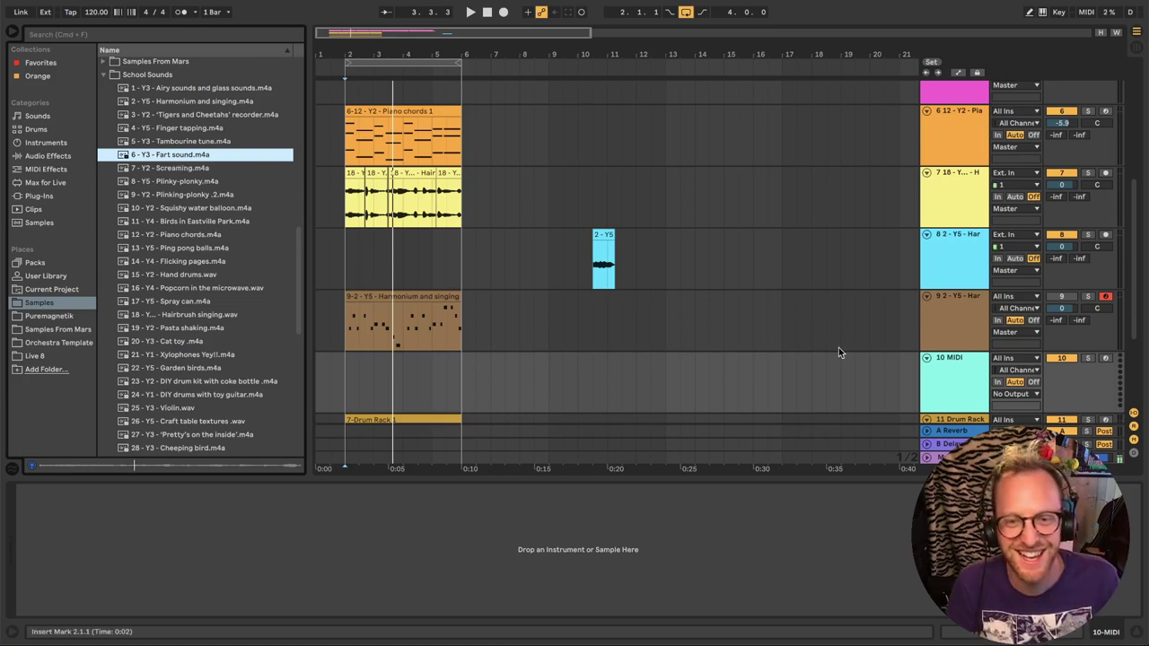
left_click(891, 348)
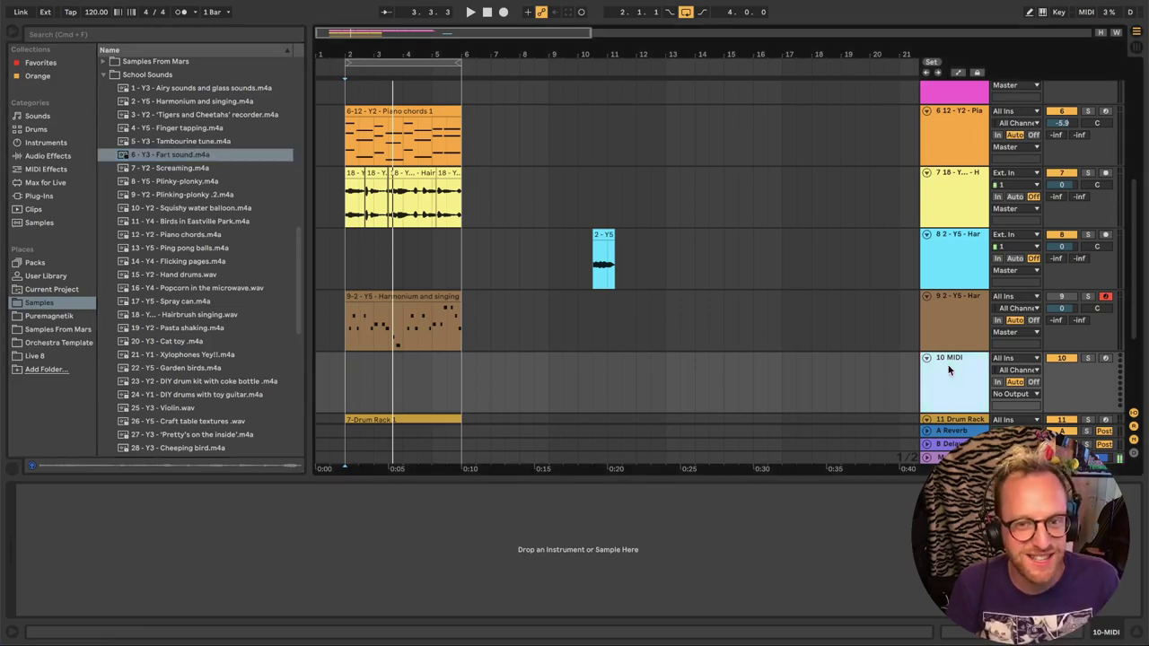
left_click_drag(171, 154, 366, 528)
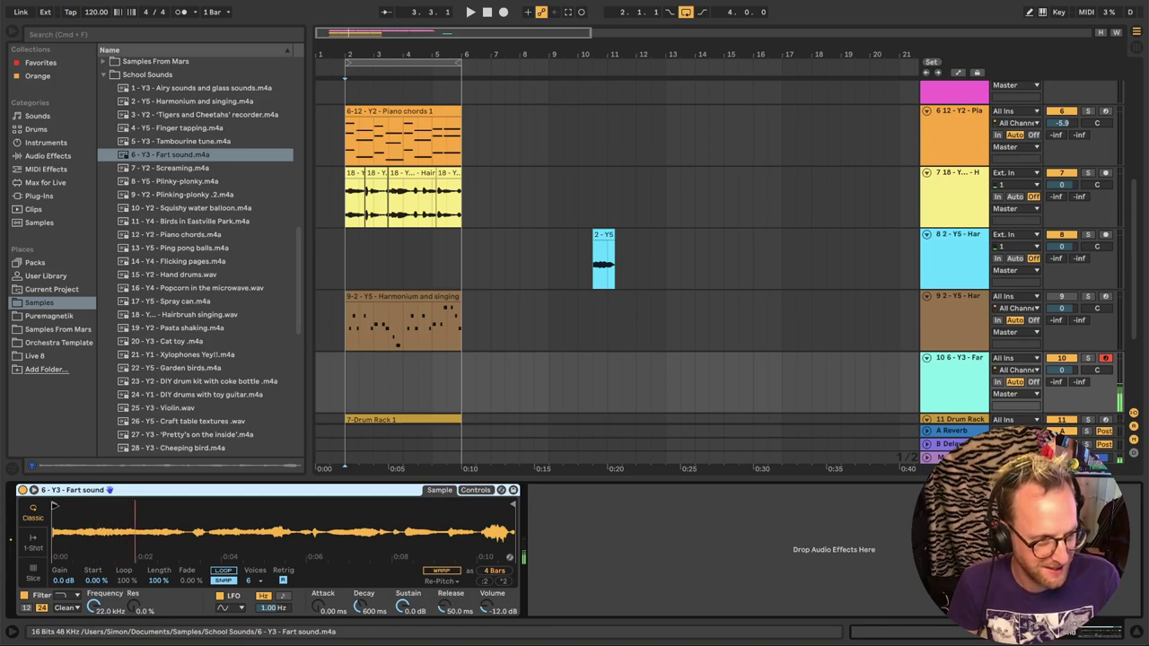
left_click_drag(54, 506, 125, 505)
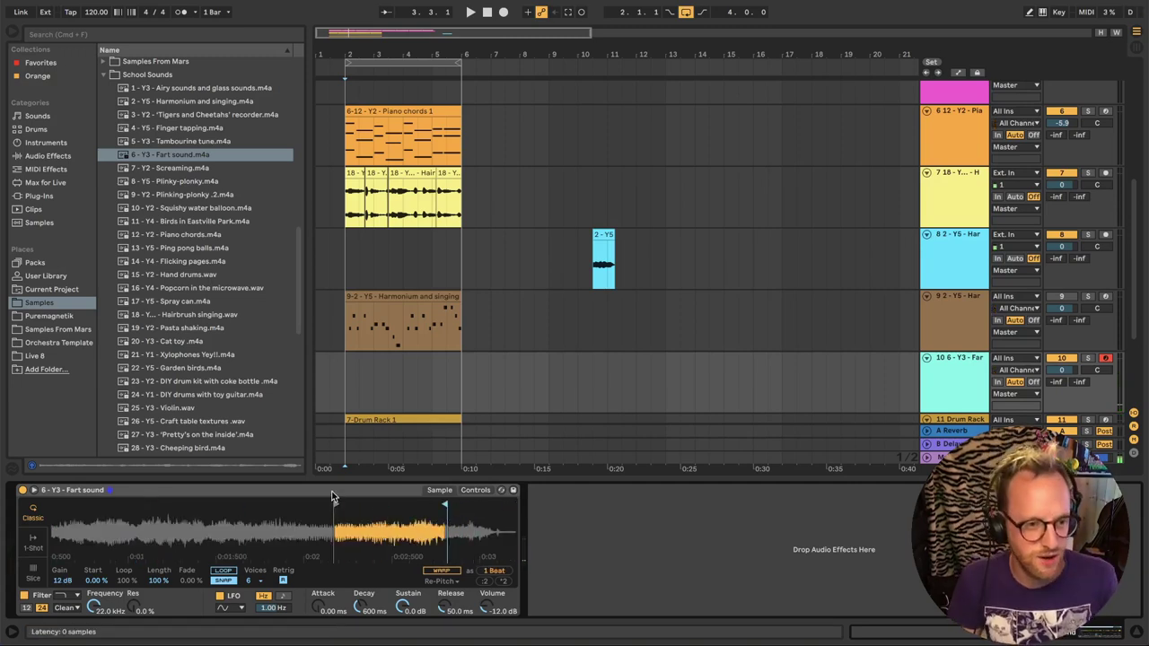
Group the Fart sound sampler into an instrument rack and add an Analog synth chain
right_click(281, 493)
left_click(354, 569)
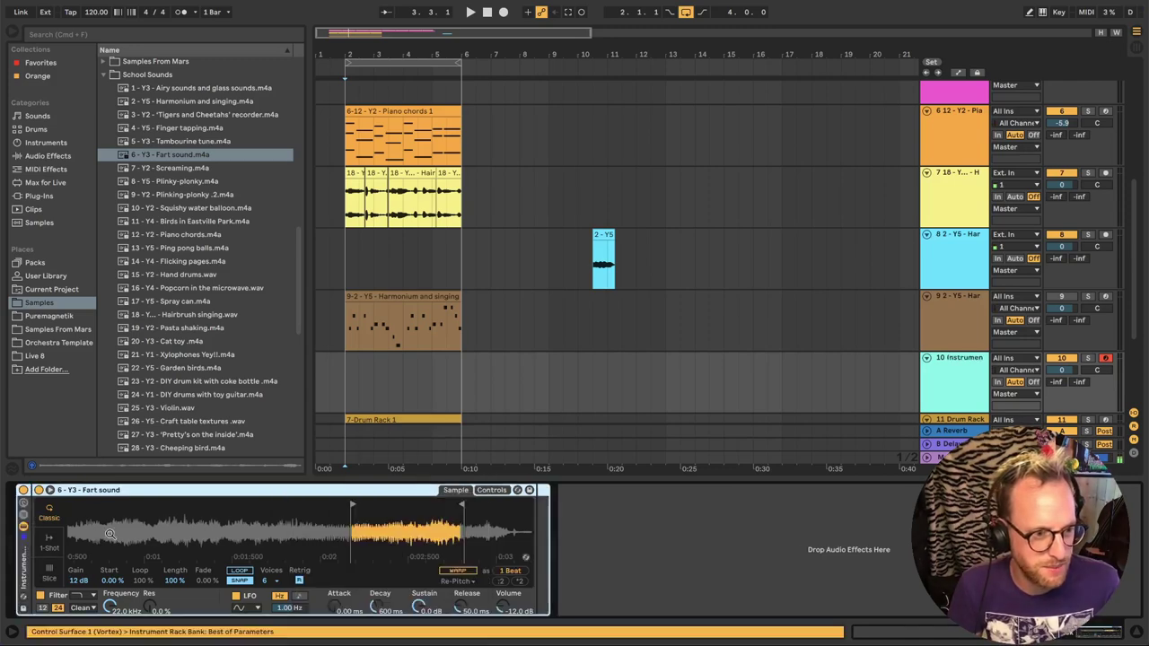
left_click(24, 525)
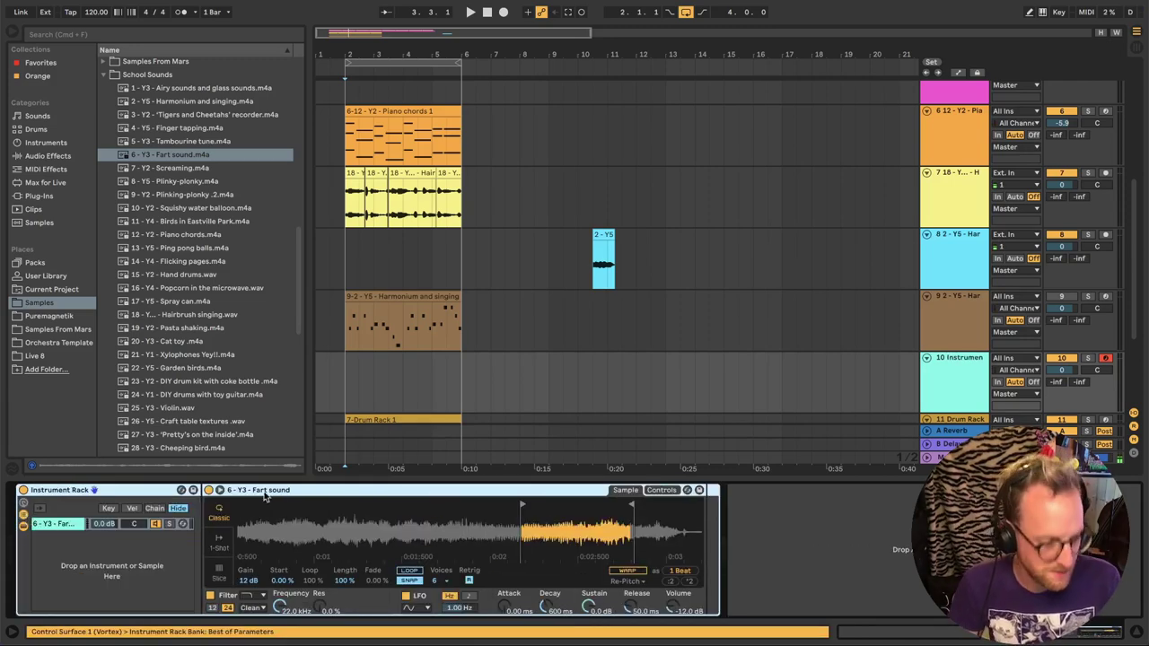
left_click(46, 141)
left_click_drag(135, 62, 112, 573)
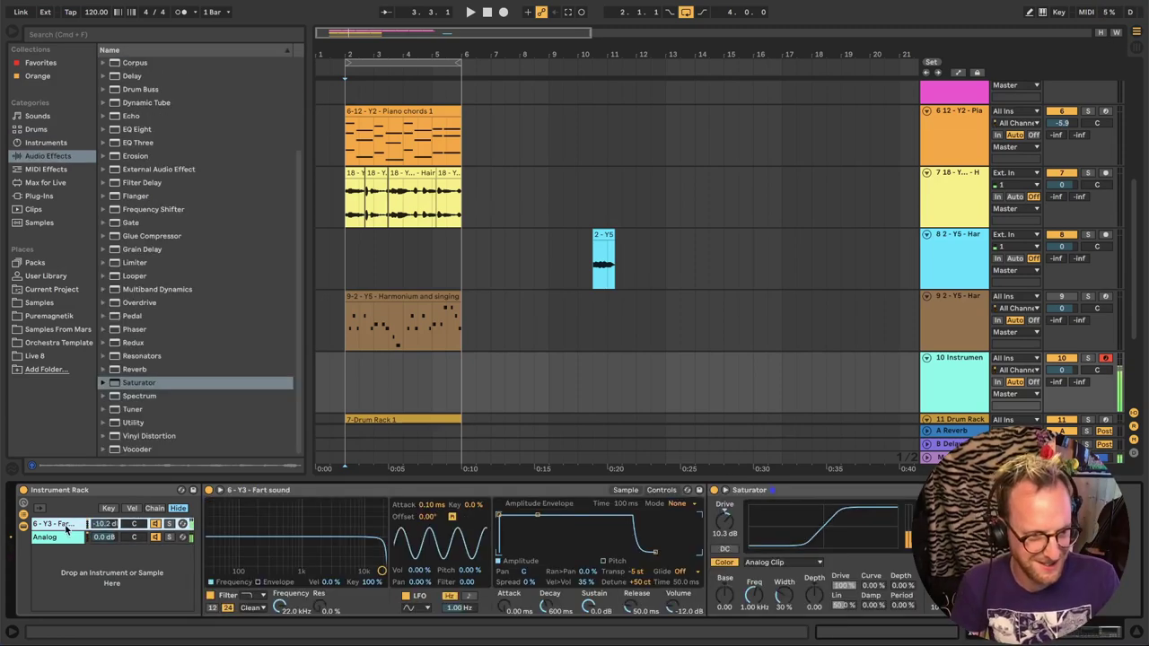
Select the Fart sound chain and record a part on track 10
left_click(65, 530)
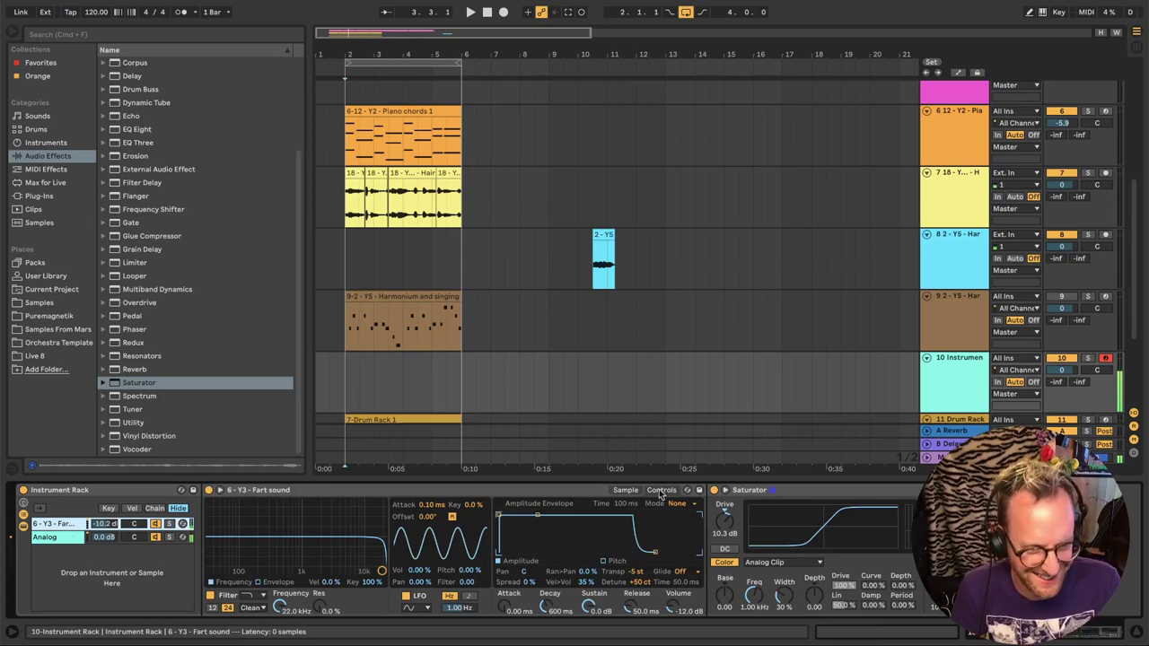
left_click(625, 490)
left_click(502, 11)
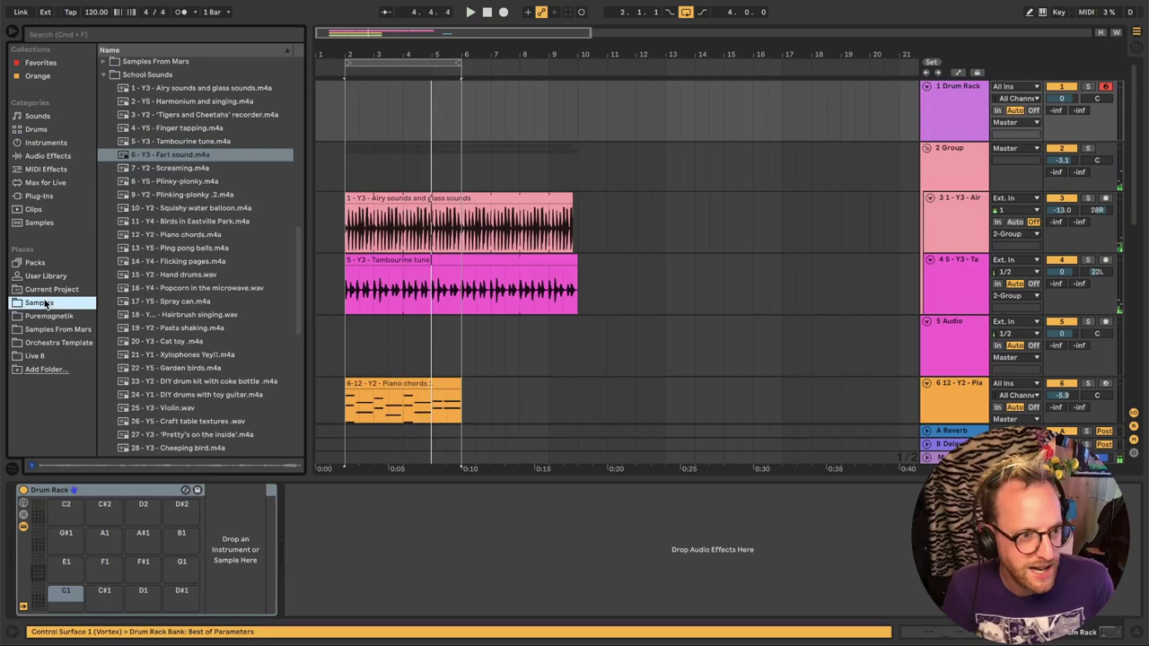
Open the Dope Drumz Vol 2 sample folder and lengthen the Fart sound's filter envelope attack
scroll(115, 122, "up", 10)
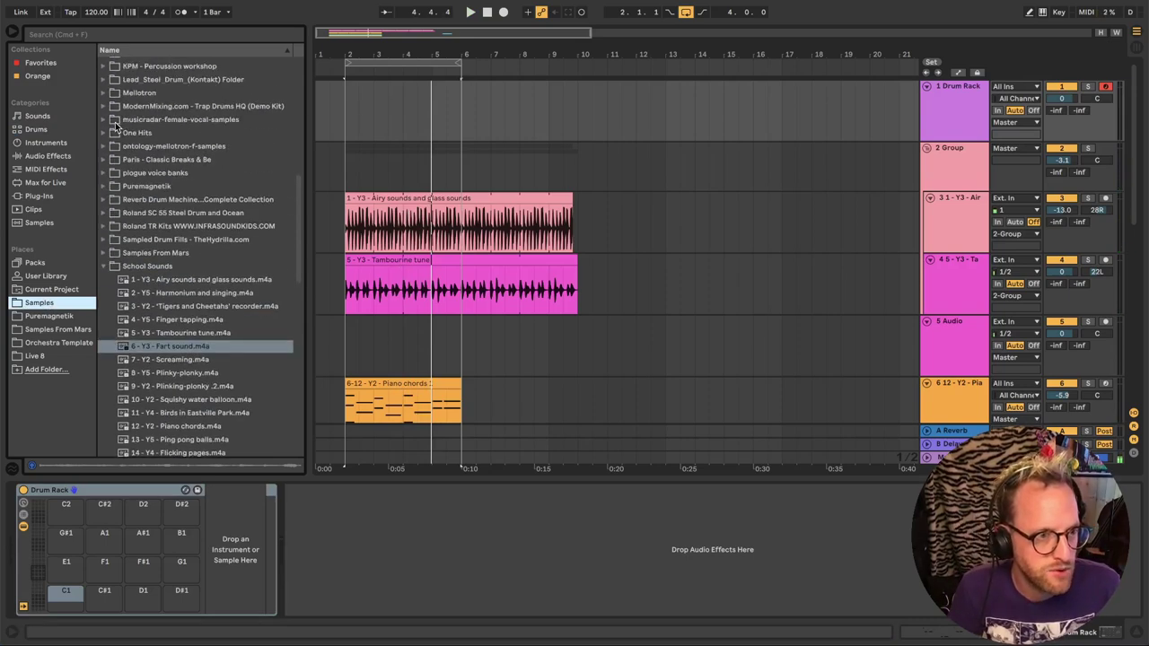
scroll(115, 122, "up", 10)
scroll(115, 126, "up", 2)
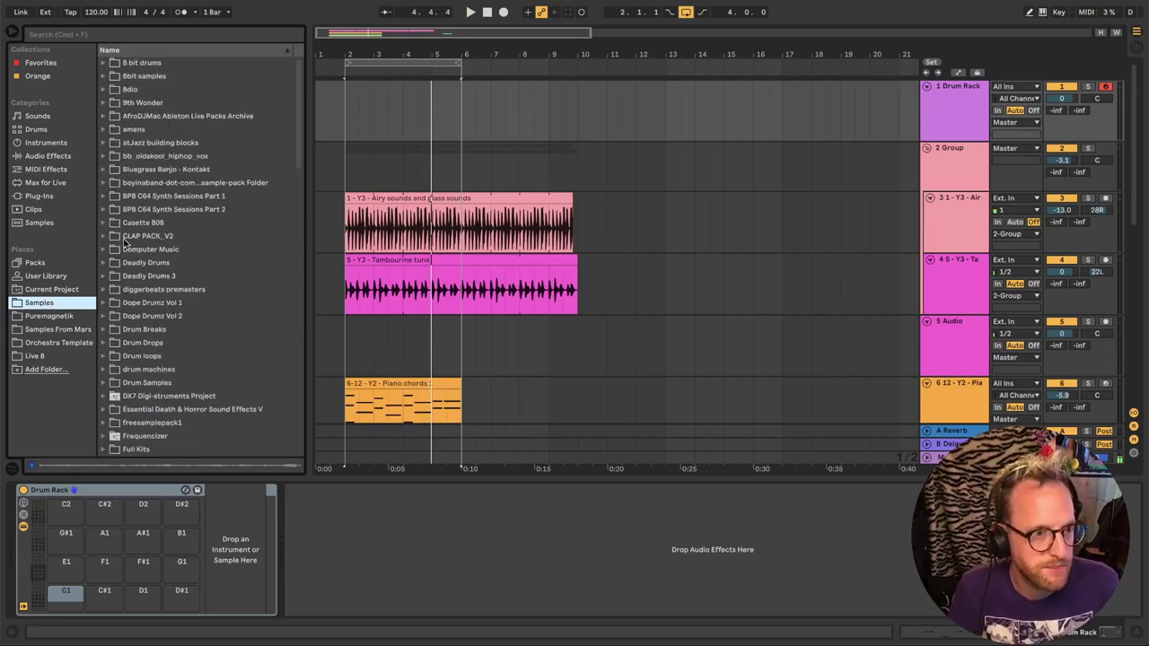
left_click(104, 319)
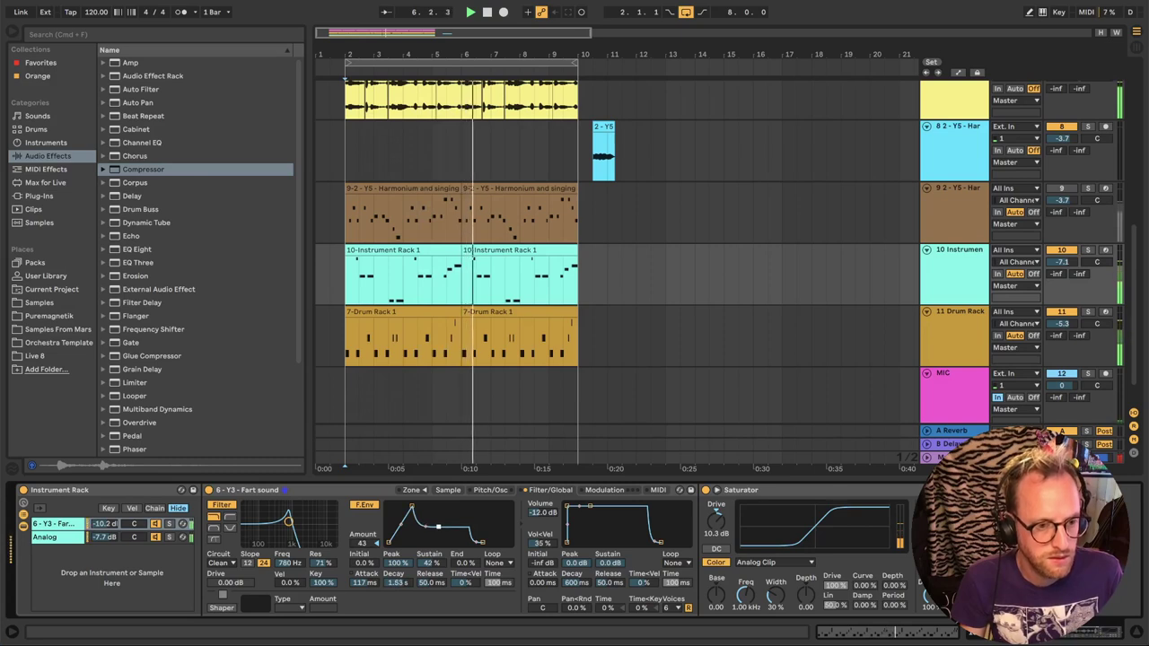
left_click_drag(411, 509, 417, 508)
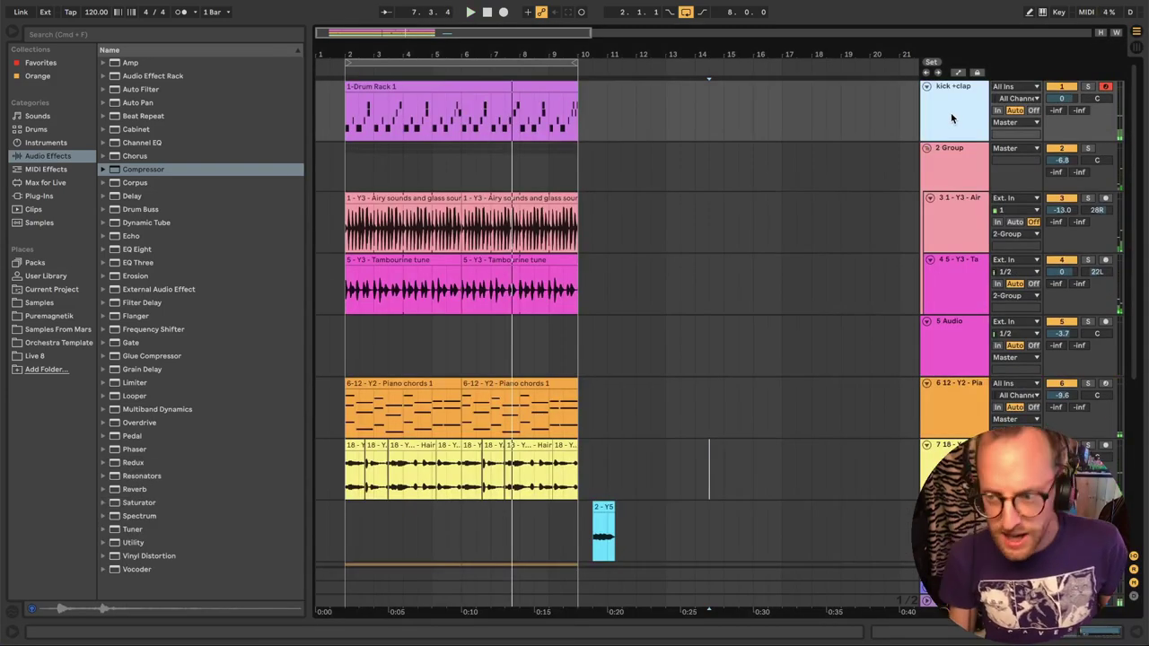
Select the hh074 hi-hat notes, then delete the stray clip in bars 10–14 on track 9
scroll(832, 237, "down", 5)
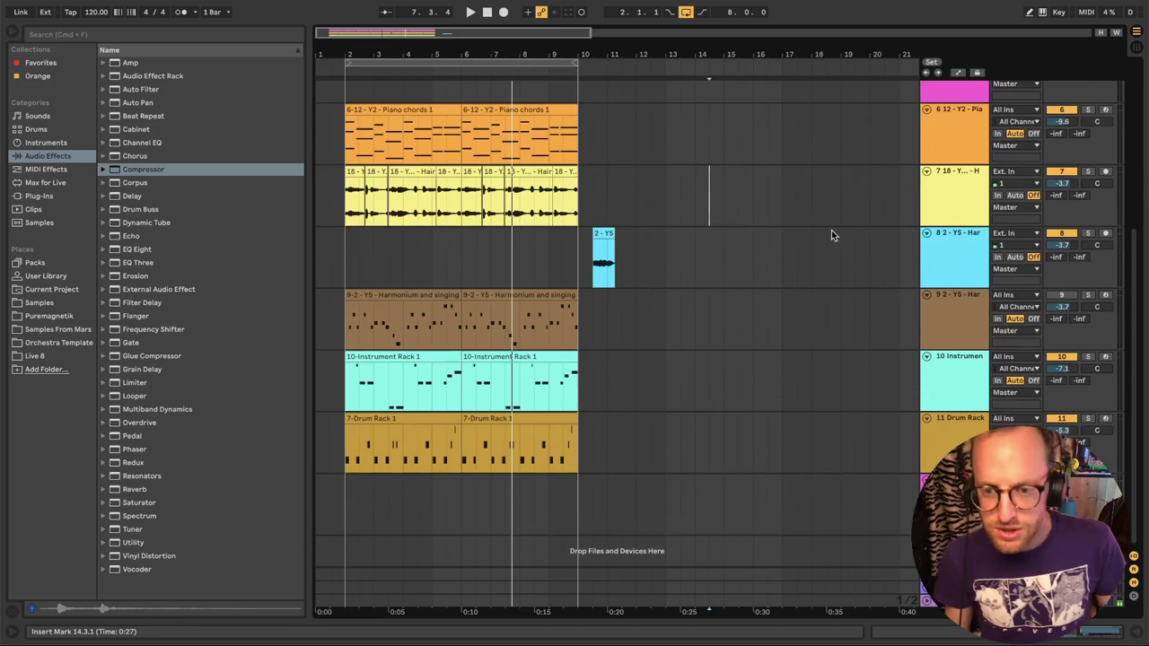
scroll(832, 230, "up", 6)
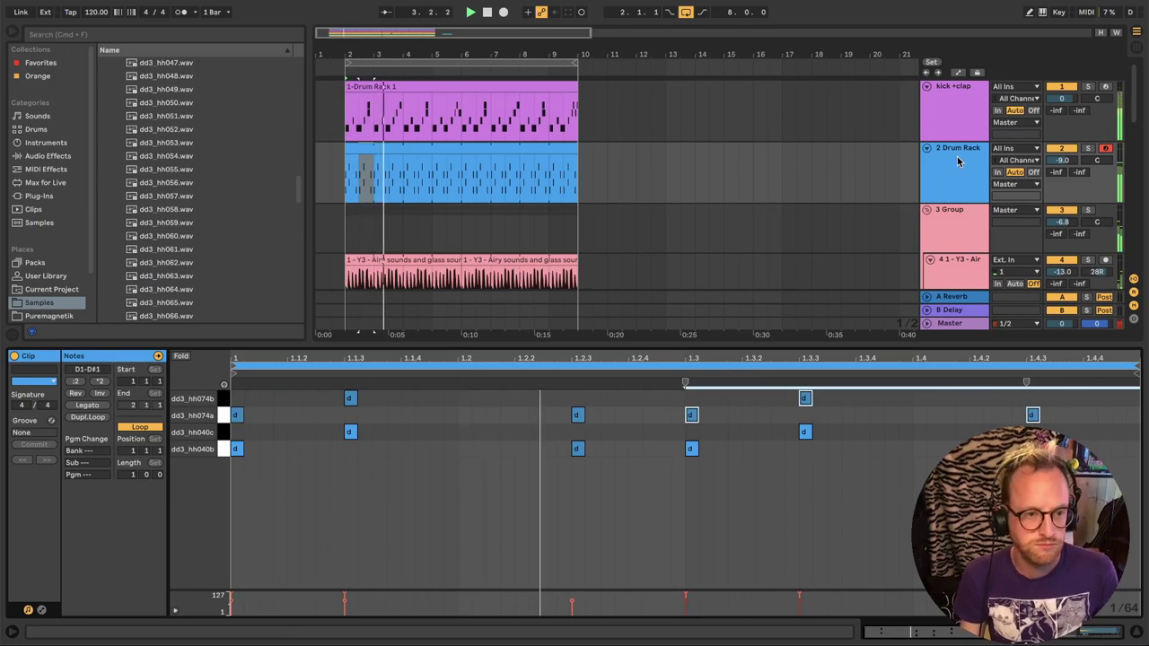
mouse_move(1046, 393)
left_mouse_down()
mouse_move(236, 415)
mouse_move(236, 377)
left_mouse_up()
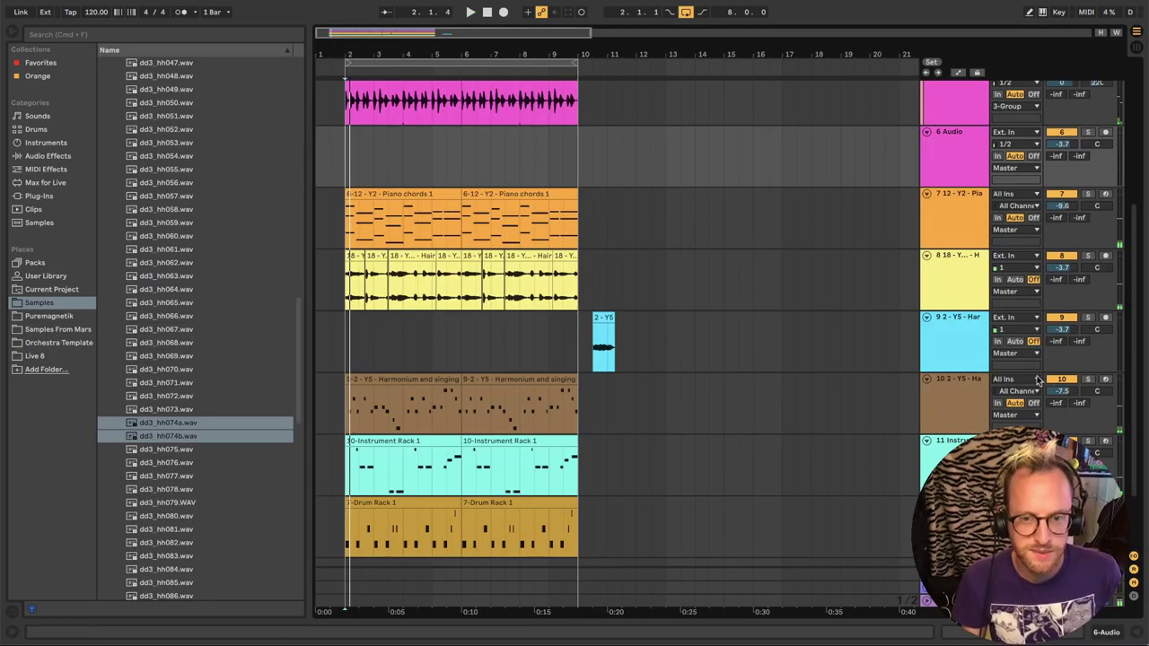
left_click_drag(579, 341, 698, 341)
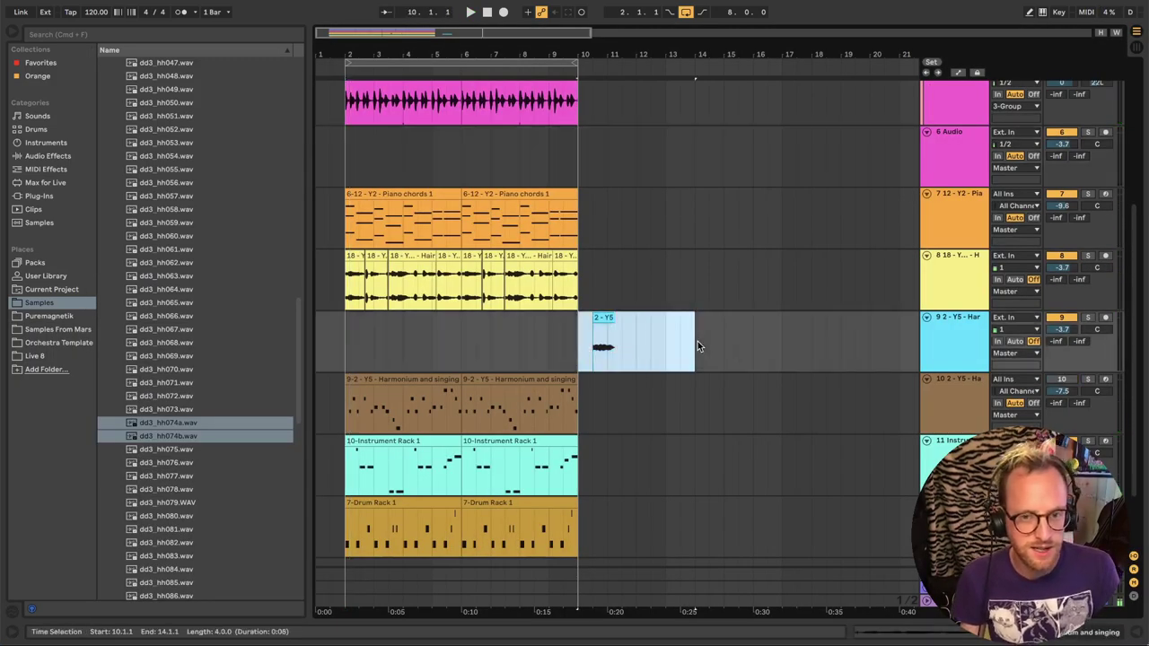
key("Delete")
Drop the Tigers and Cheetahs recorder sample from School Sounds onto the Audio track and trim its silent start
scroll(597, 323, "up", 5)
scroll(602, 317, "up", 5)
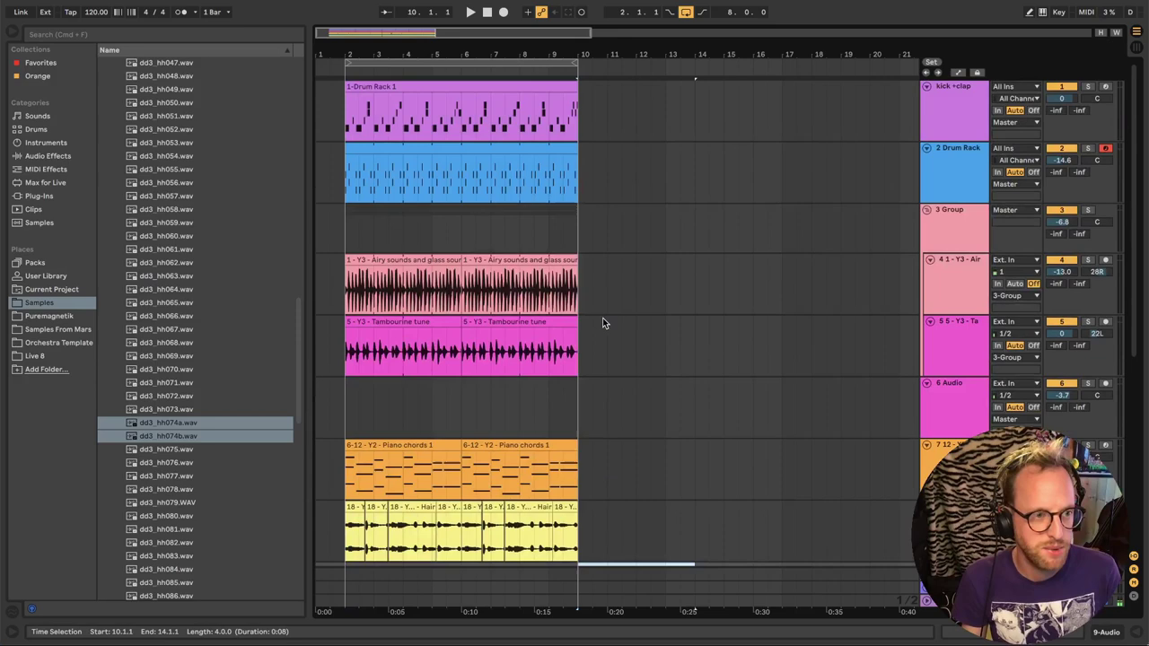
scroll(197, 303, "up", 20)
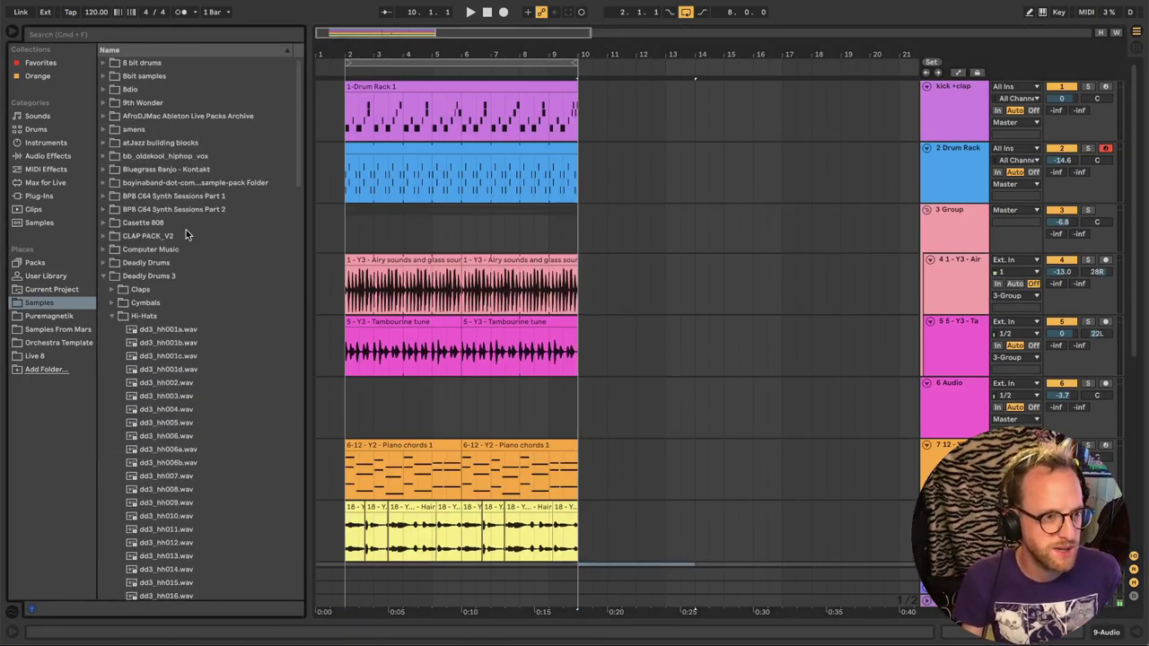
left_click(103, 276)
scroll(143, 473, "down", 7)
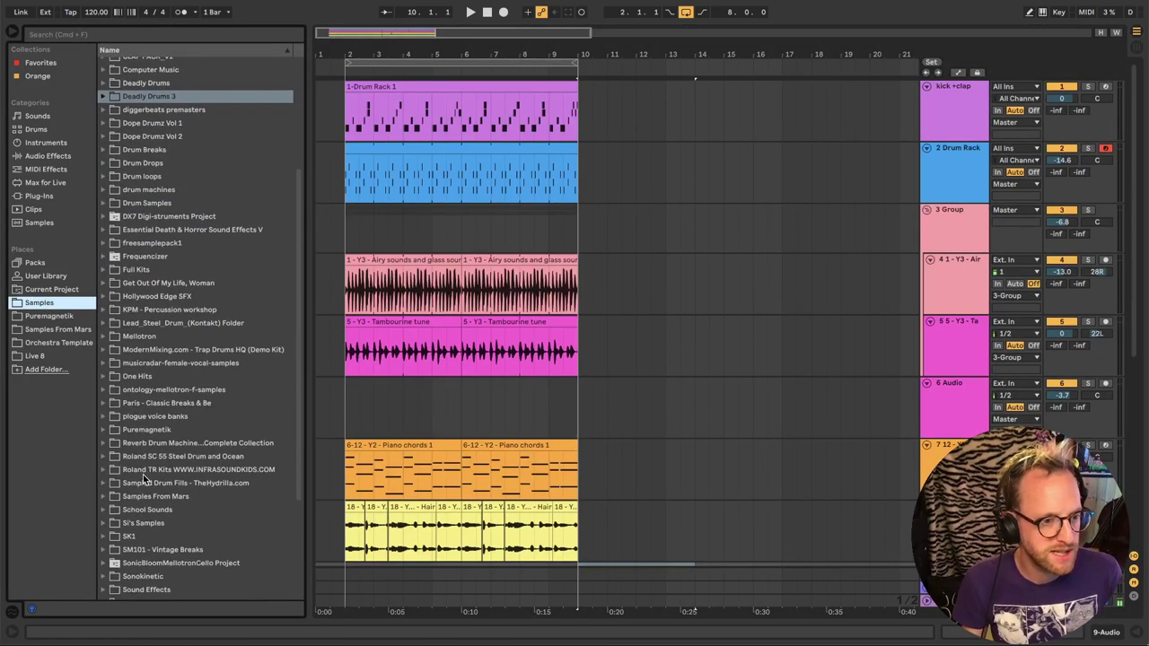
scroll(143, 473, "down", 1)
left_click(102, 418)
scroll(169, 476, "down", 1)
scroll(169, 476, "down", 1)
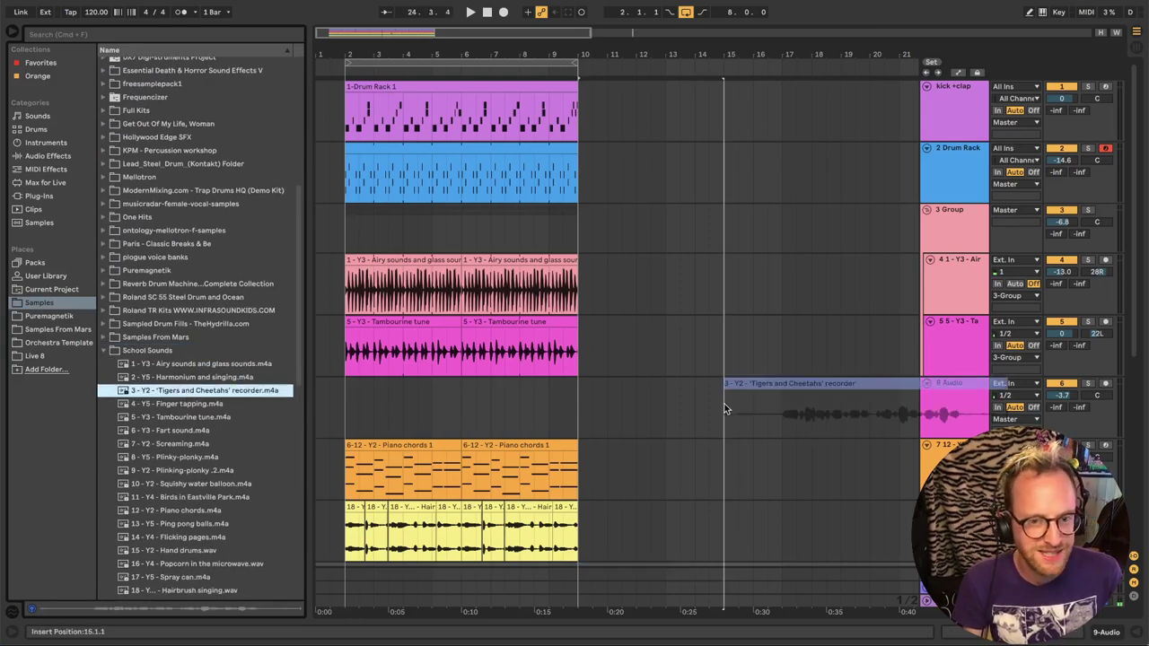
left_click_drag(187, 395, 808, 427)
left_click_drag(234, 360, 256, 426)
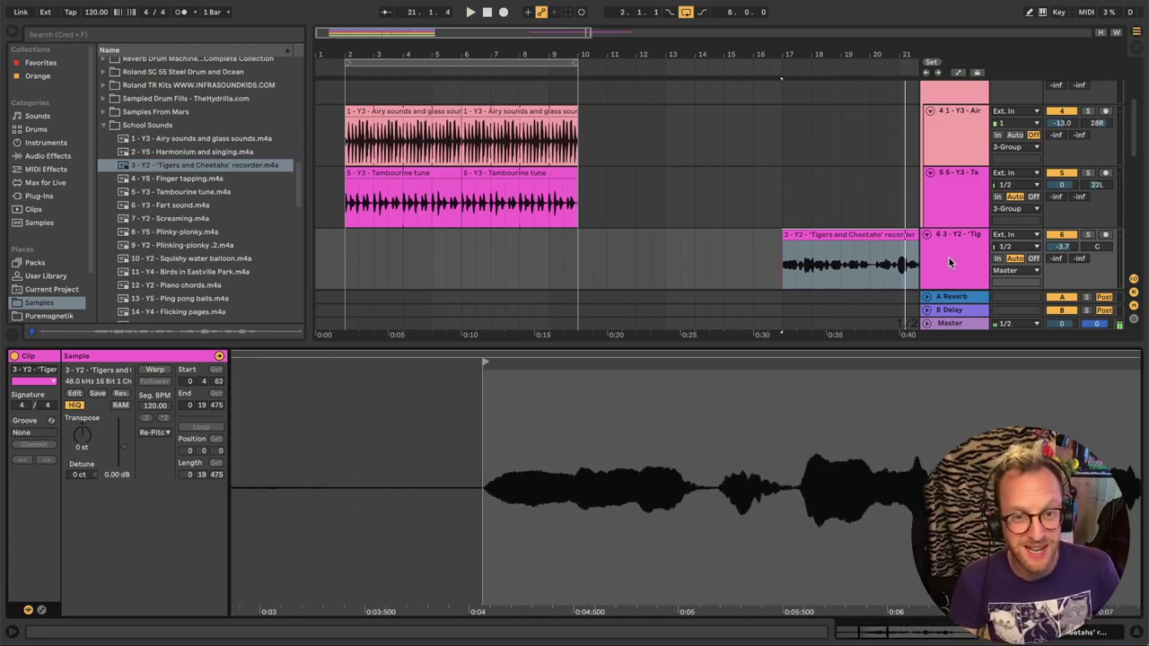
Move the recorder clip to start at bar 2 and lengthen it to bar 10
left_click(788, 235)
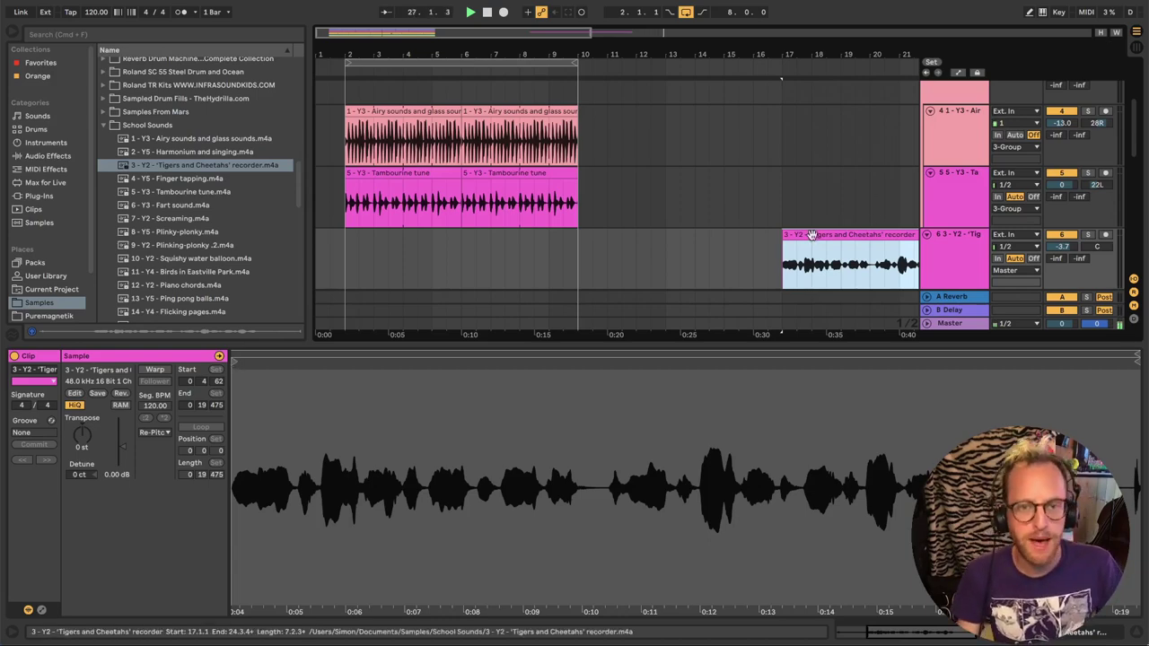
left_click_drag(812, 236, 377, 235)
mouse_move(470, 235)
left_mouse_down()
mouse_move(635, 237)
mouse_move(577, 237)
left_mouse_up()
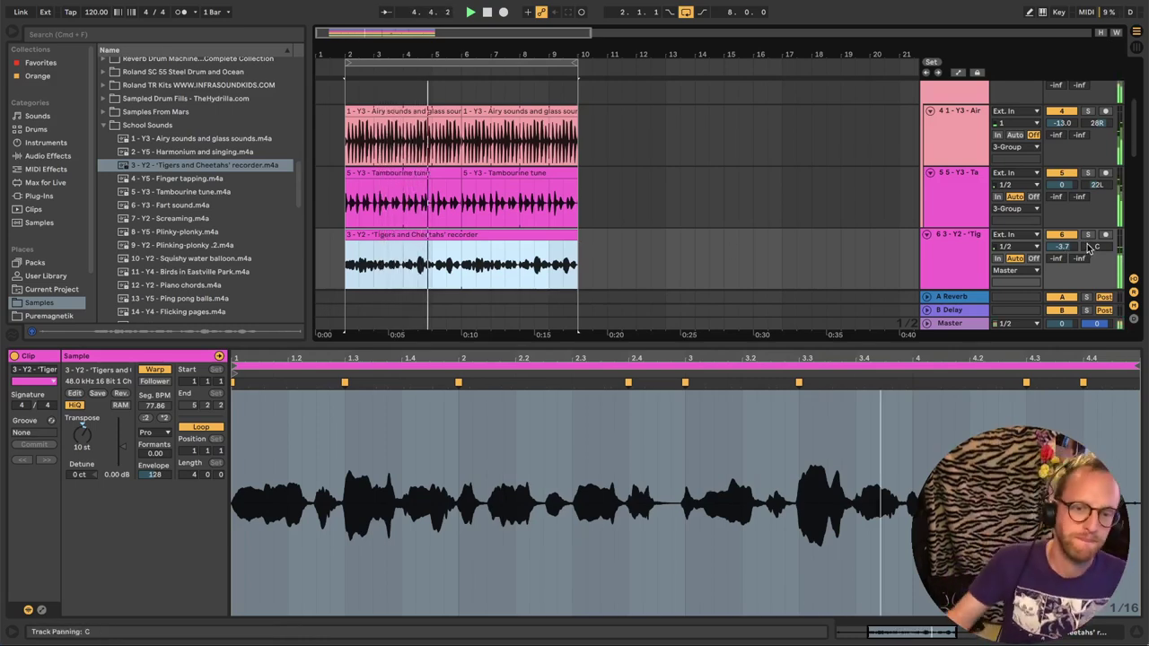
Duplicate the eight-bar section across all tracks repeatedly with Ctrl+D toward bar 73
scroll(987, 297, "down", 3)
key("ctrl+a")
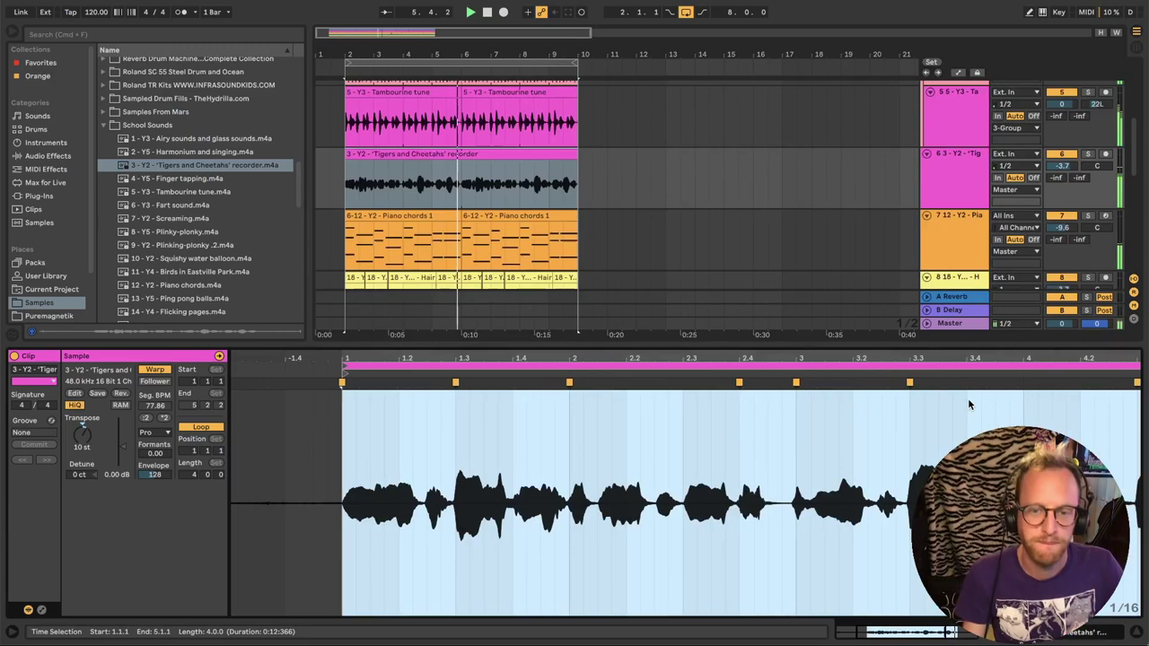
key("space")
key("ctrl+alt+l")
key("ctrl+d")
key("ctrl+d")
key("ctrl+d")
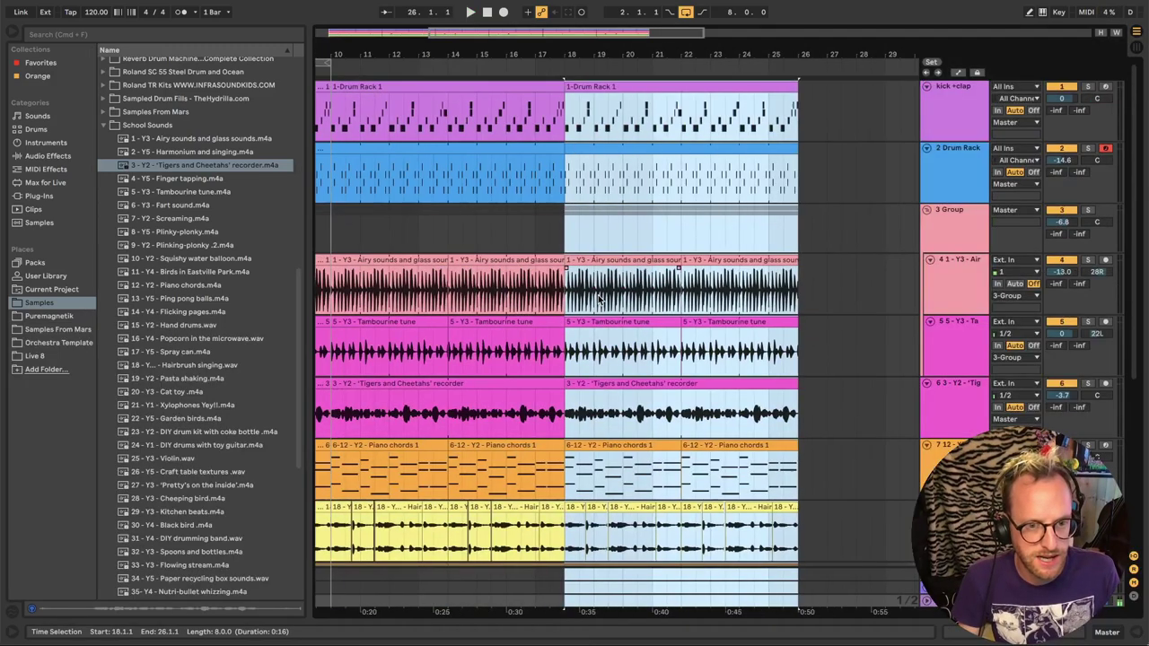
key("ctrl+d")
key("ctrl+d")
key("ctrl+d")
key("ctrl+d")
key("ctrl+d")
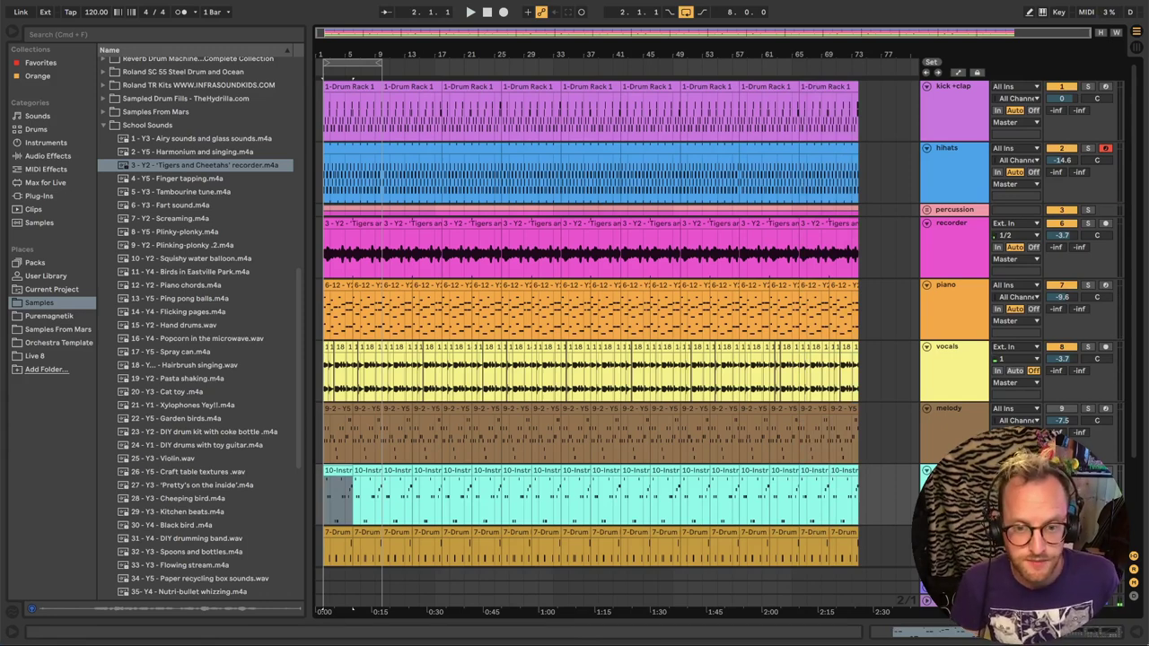
Show the bass track's devices and solo, then unsolo, the bass track to check it
key("ctrl+alt+l")
scroll(982, 420, "down", 2)
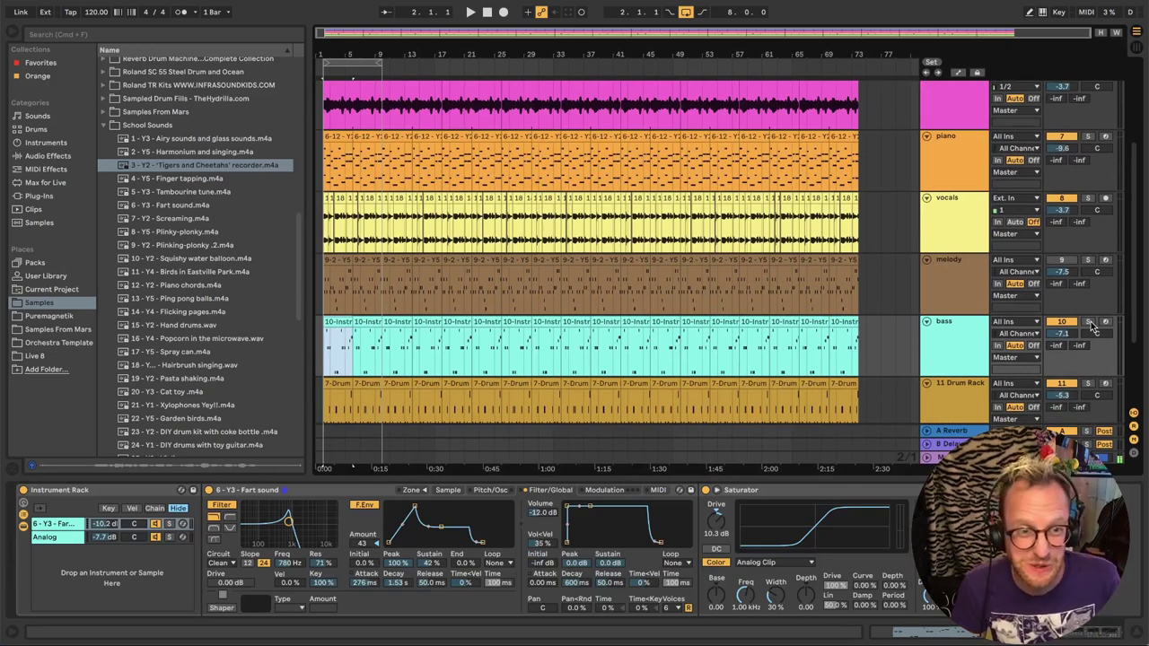
left_click(1089, 322)
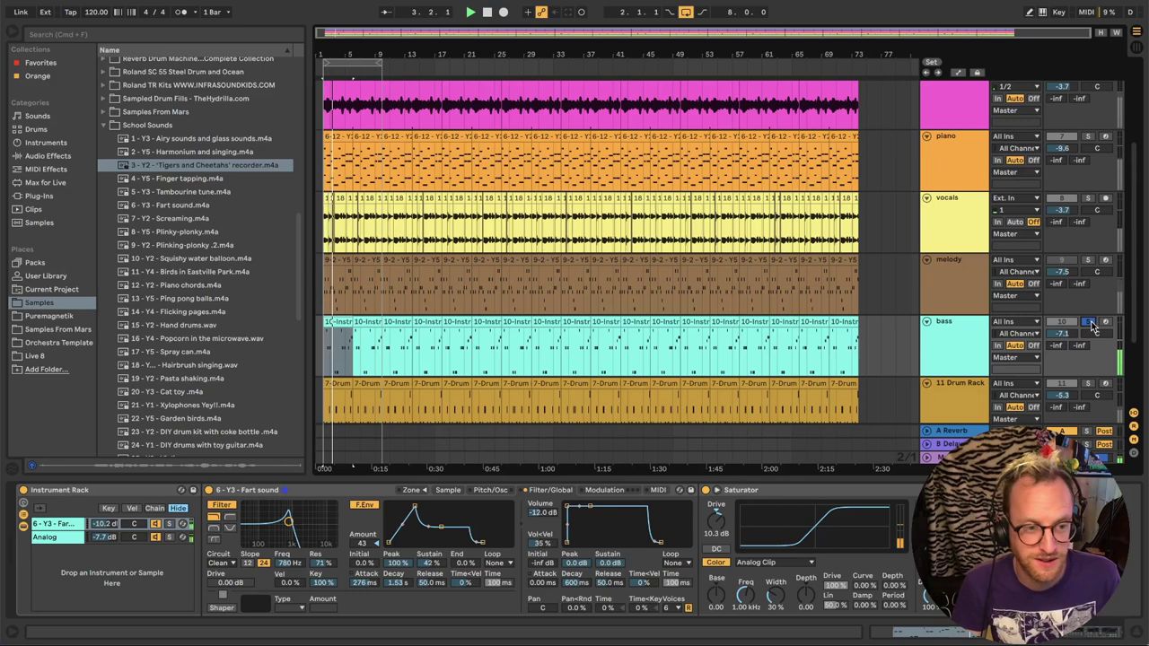
left_click(1089, 322)
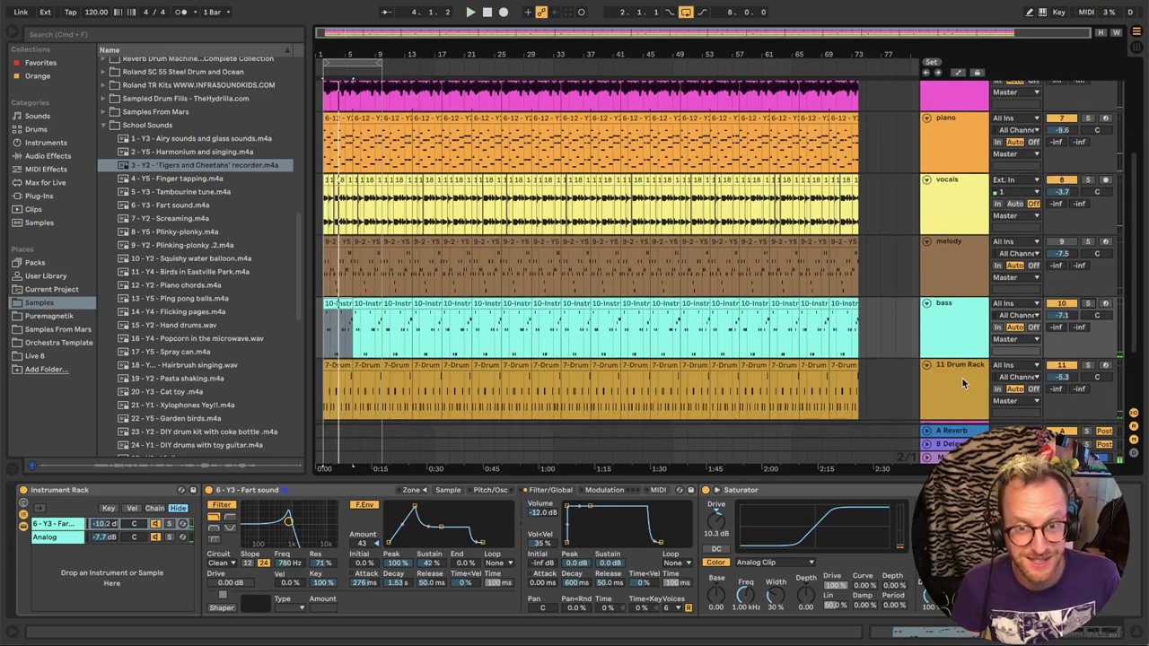
scroll(962, 377, "up", 6)
left_click_drag(326, 99, 384, 156)
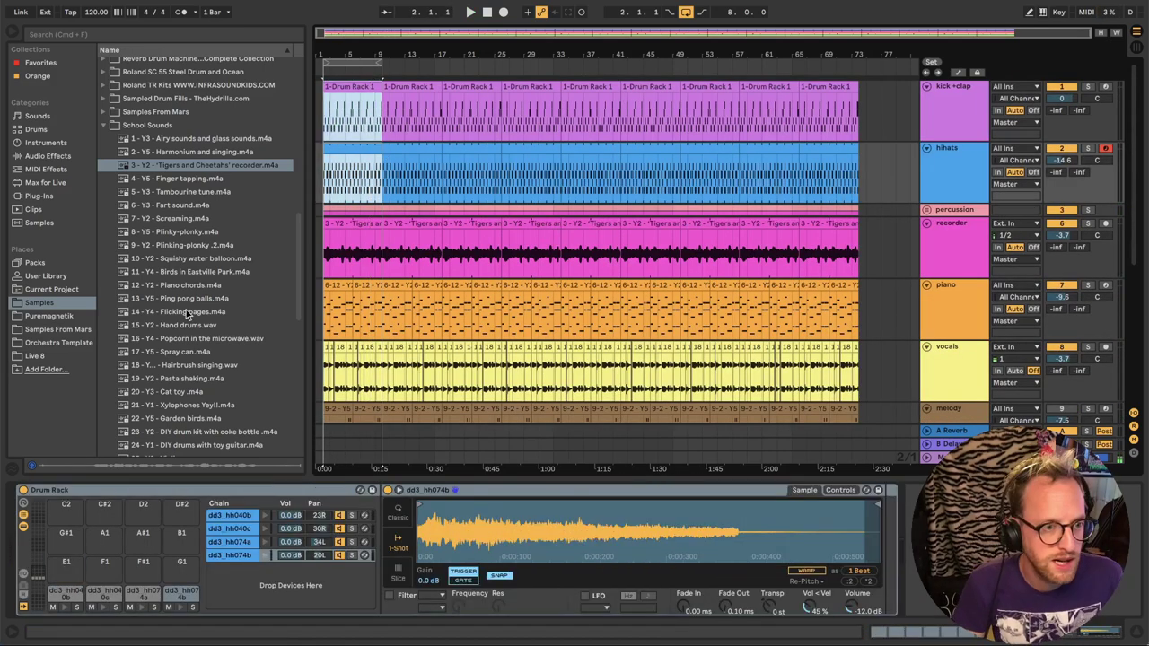
Place the Birds in Eastville Park recording at bar 1 on a new track and select its clip
left_click(190, 273)
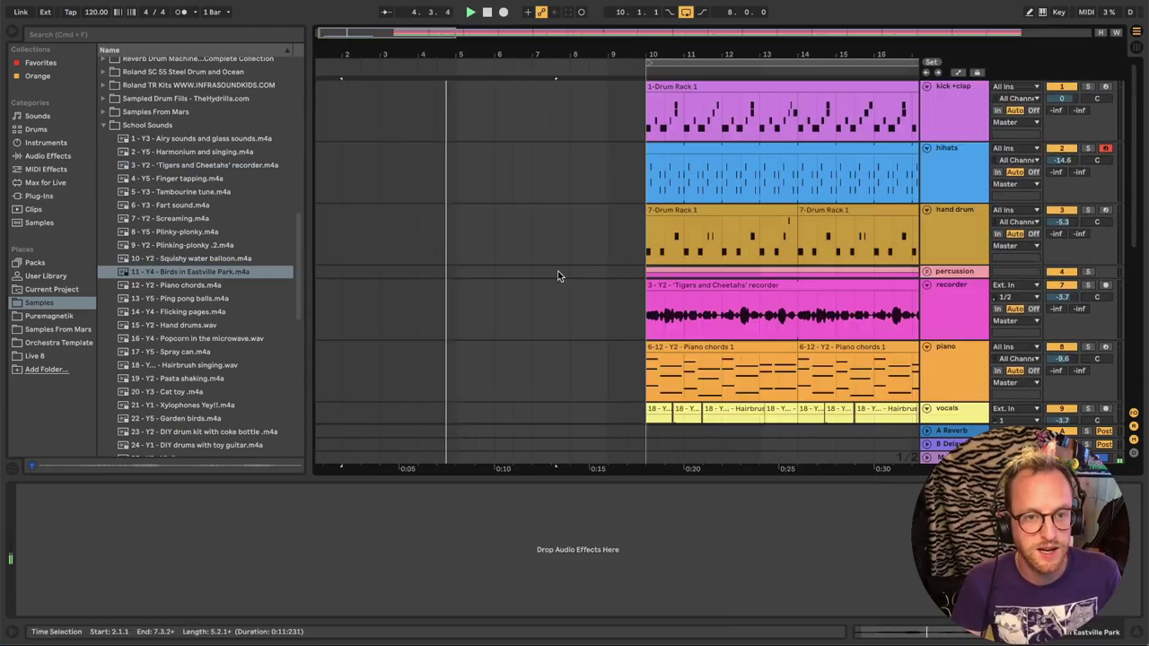
scroll(559, 271, "down", 4)
scroll(564, 274, "down", 1)
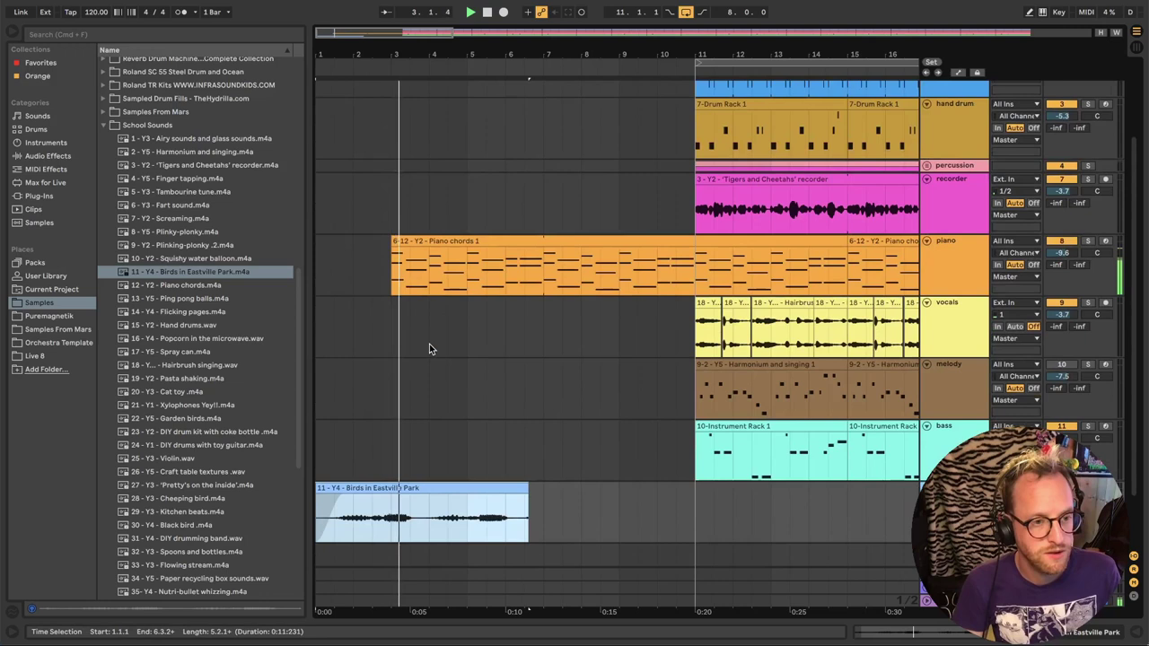
left_click(1068, 255)
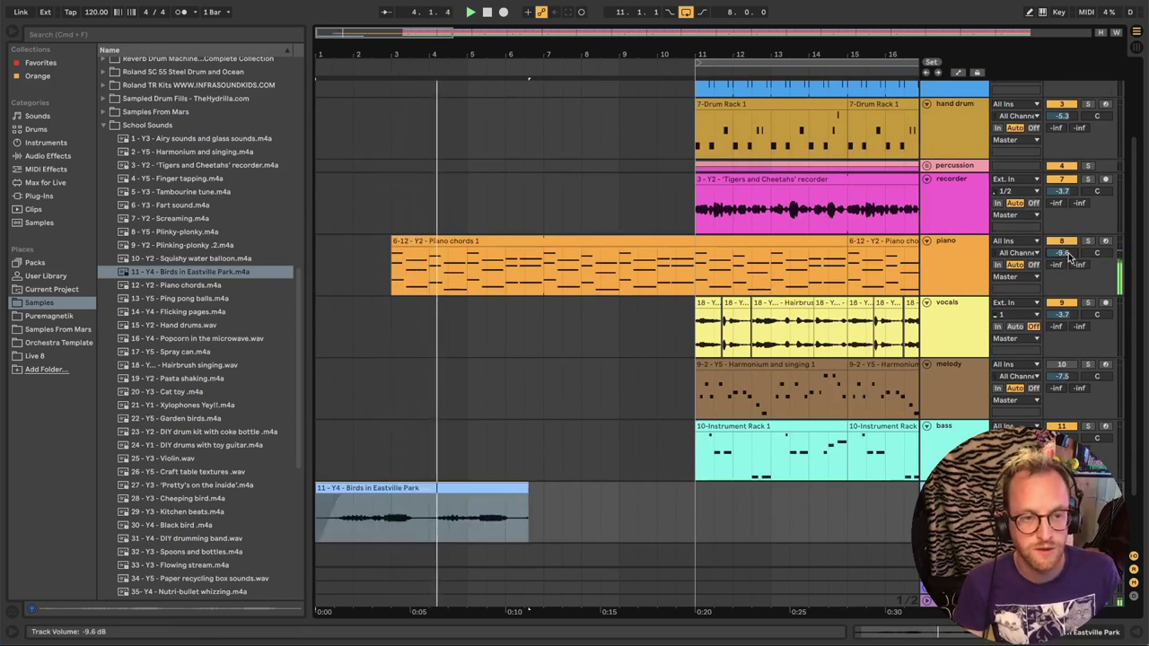
left_click(466, 532)
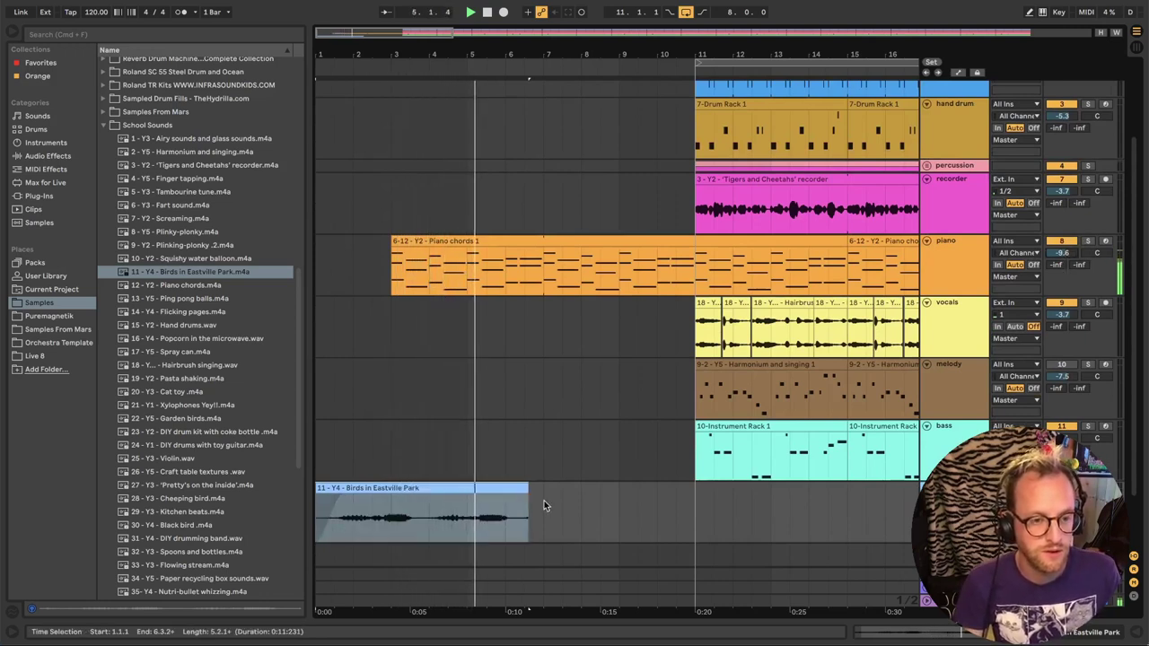
left_click(420, 526)
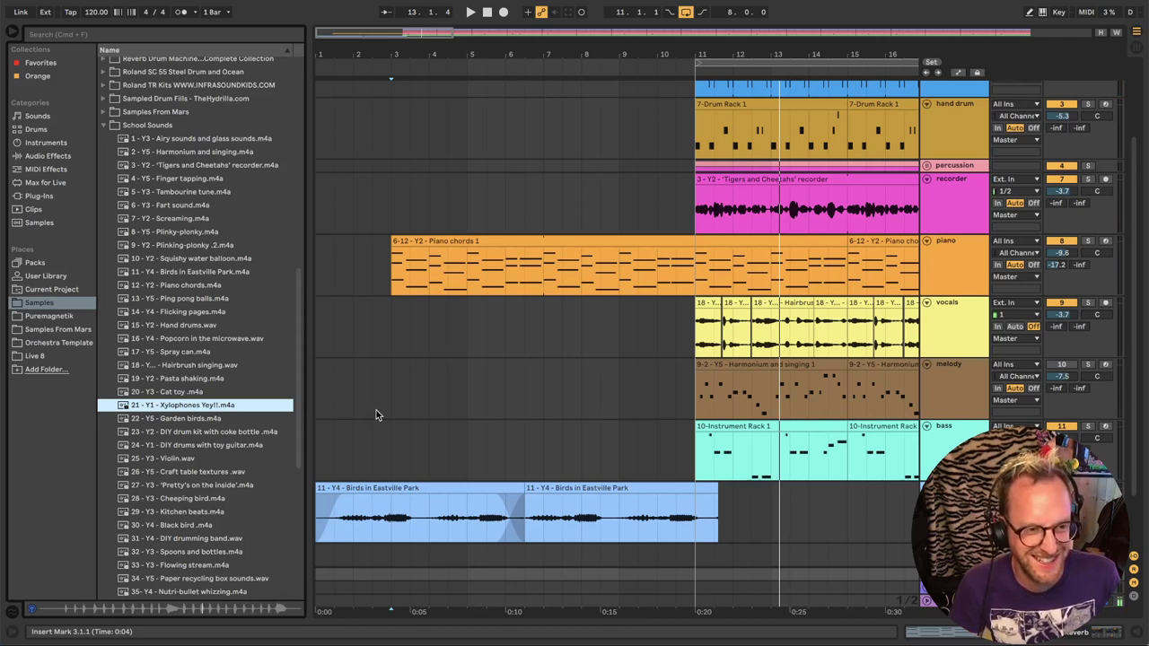
Place the Xylophones Yey!! sample just before bar 11, then select Violin.wav in the browser
left_click(824, 508)
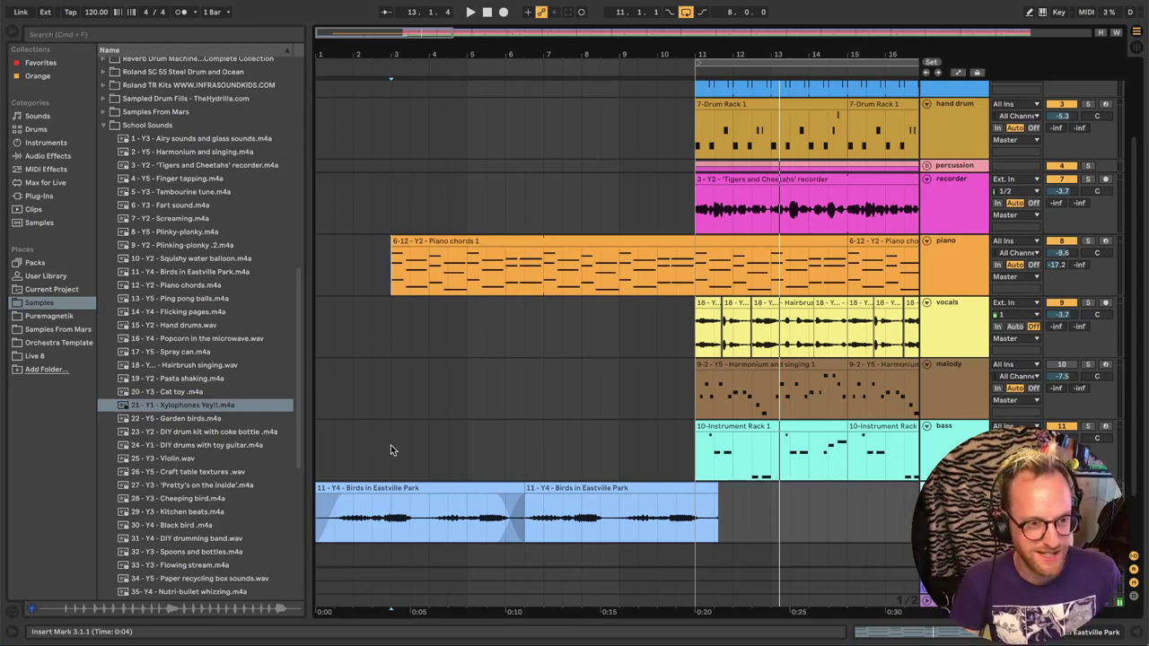
mouse_move(179, 405)
left_mouse_down()
mouse_move(709, 244)
mouse_move(621, 256)
left_mouse_up()
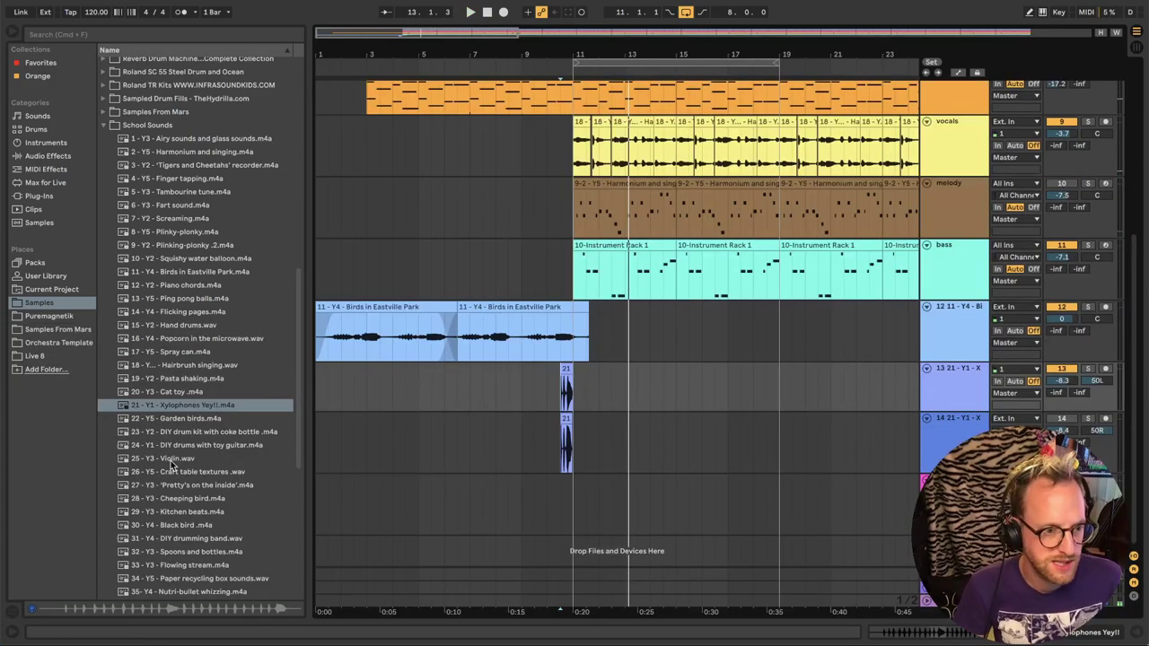
left_click(173, 460)
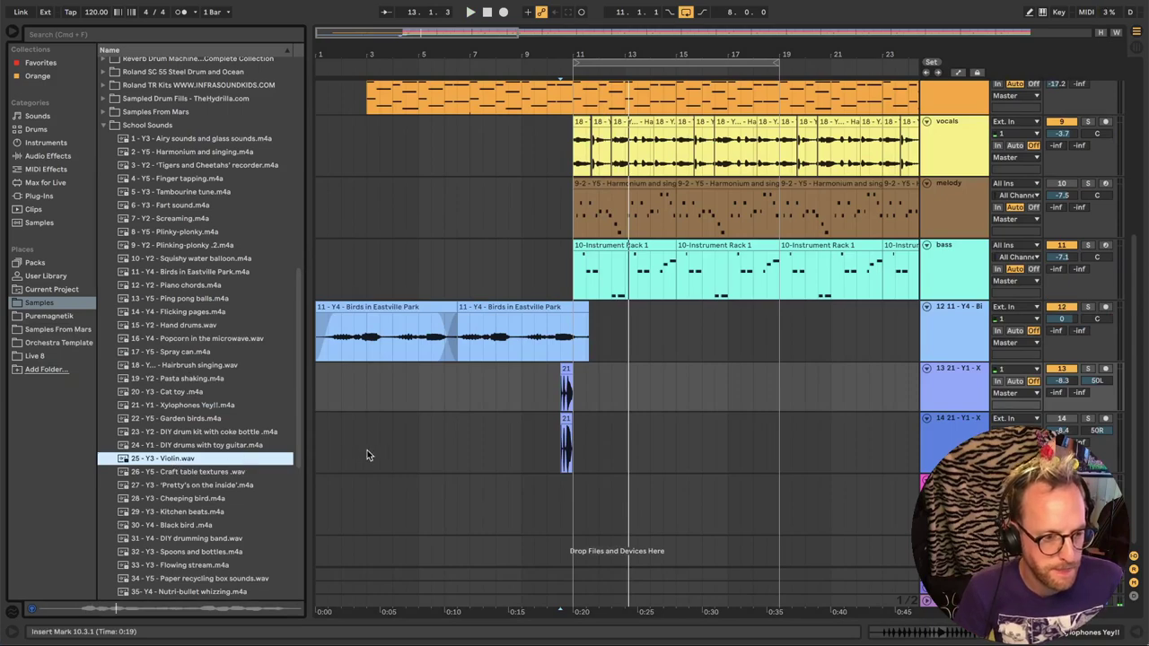
scroll(218, 457, "down", 2)
scroll(221, 456, "down", 4)
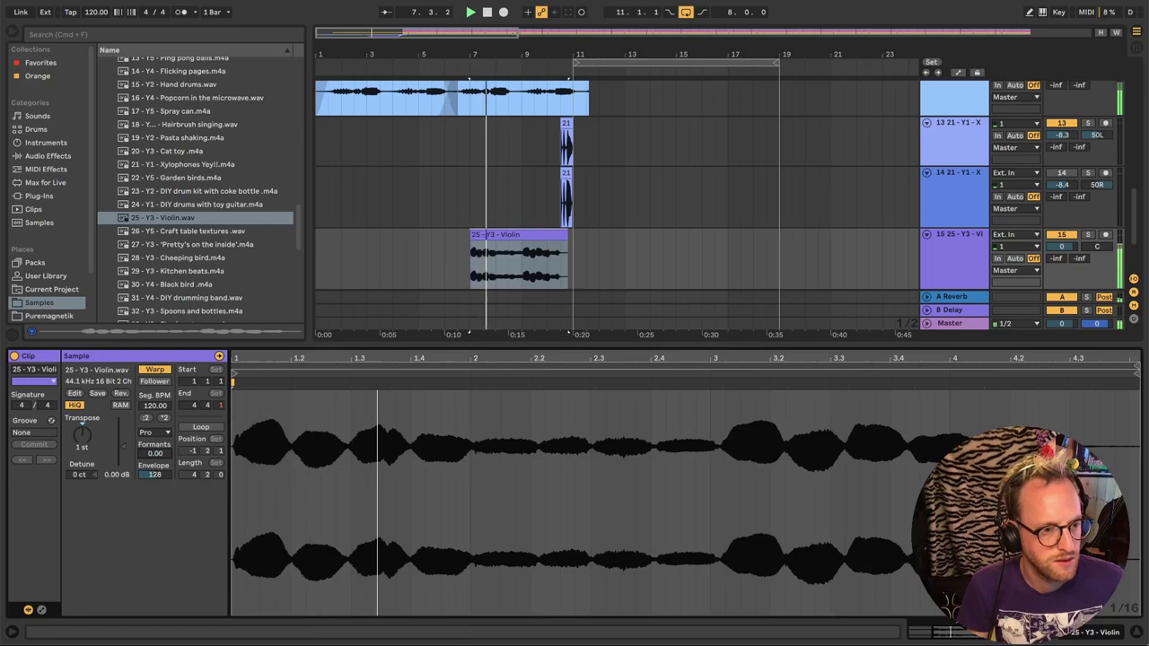
Add a warp marker at beat 3 of the Violin clip, warping it to 117 BPM
double_click(717, 382)
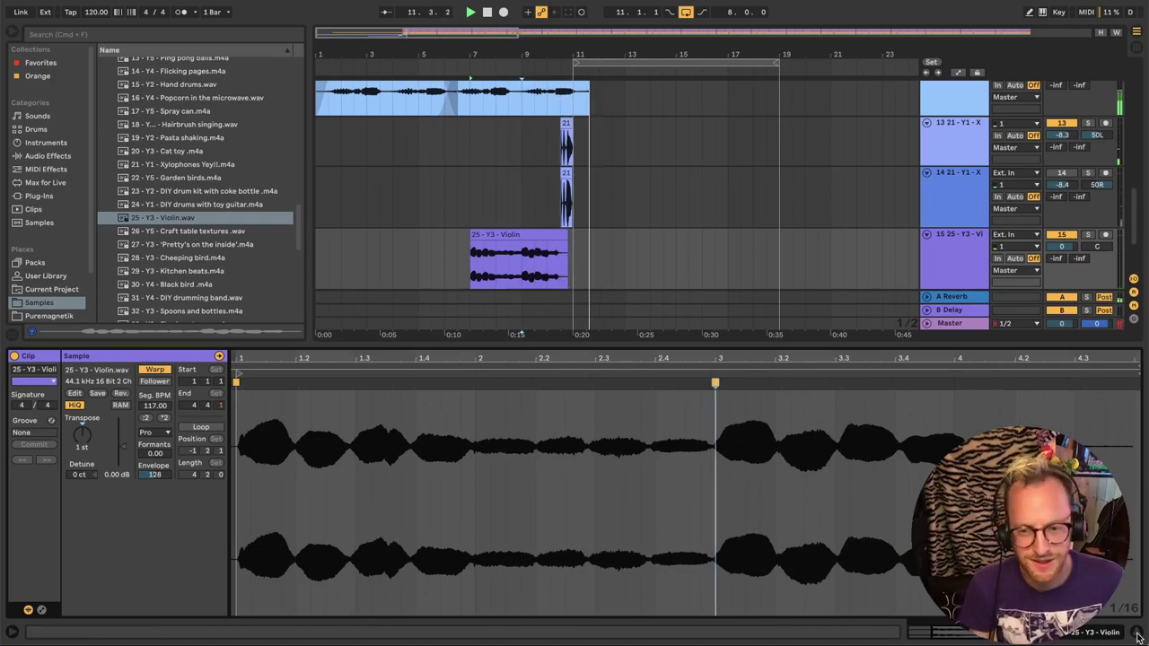
key("ctrl+alt+l")
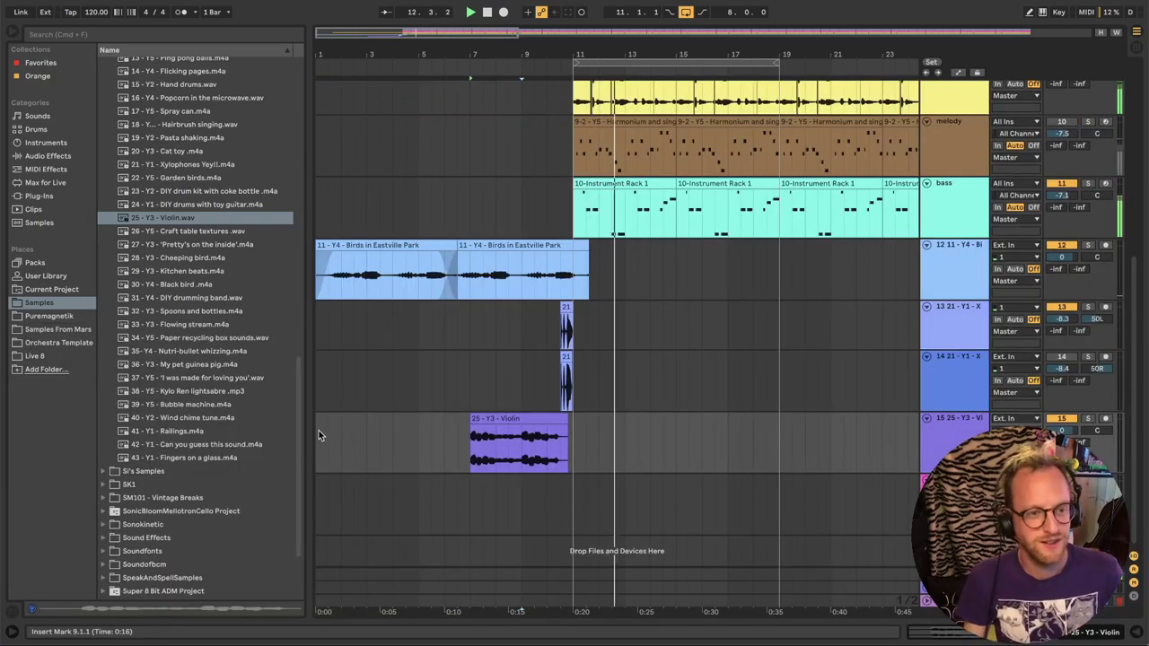
scroll(334, 265, "up", 3)
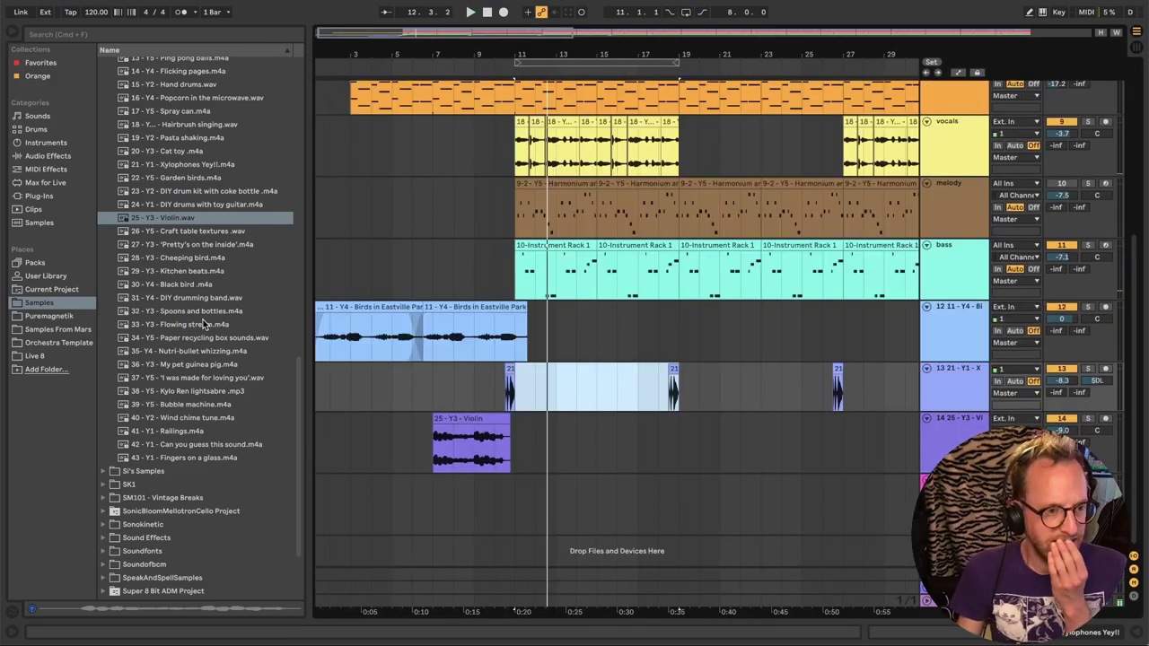
Add the Flowing stream recording with boosted clip gain and duplicate the clip right after itself
left_click(205, 324)
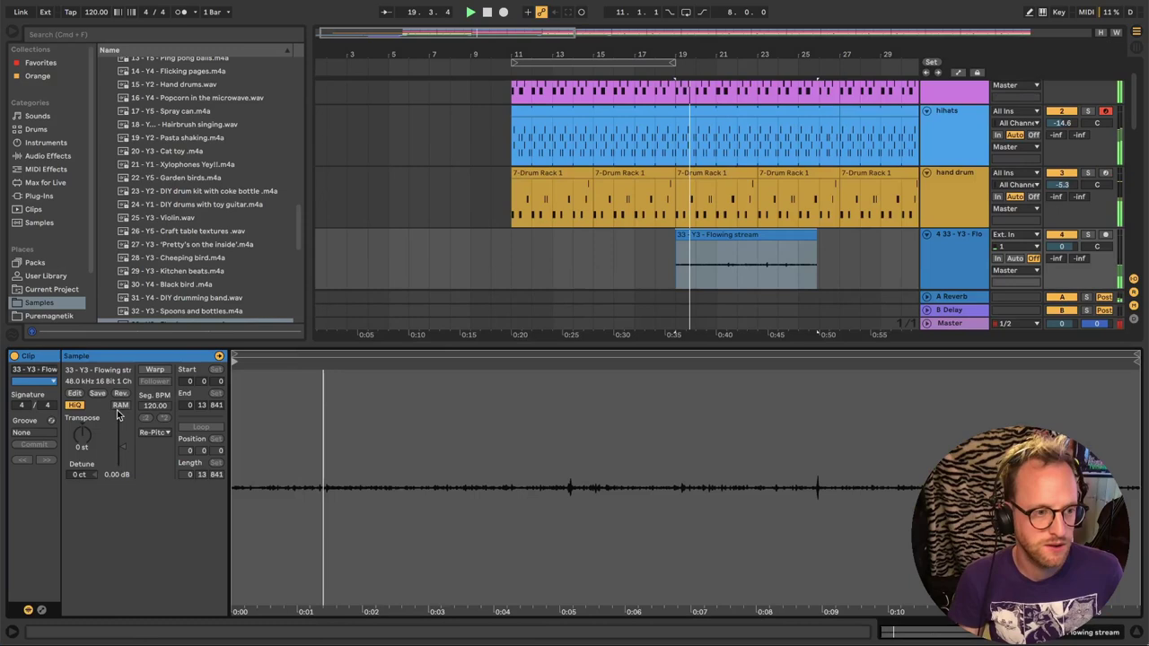
left_click_drag(123, 449, 123, 440)
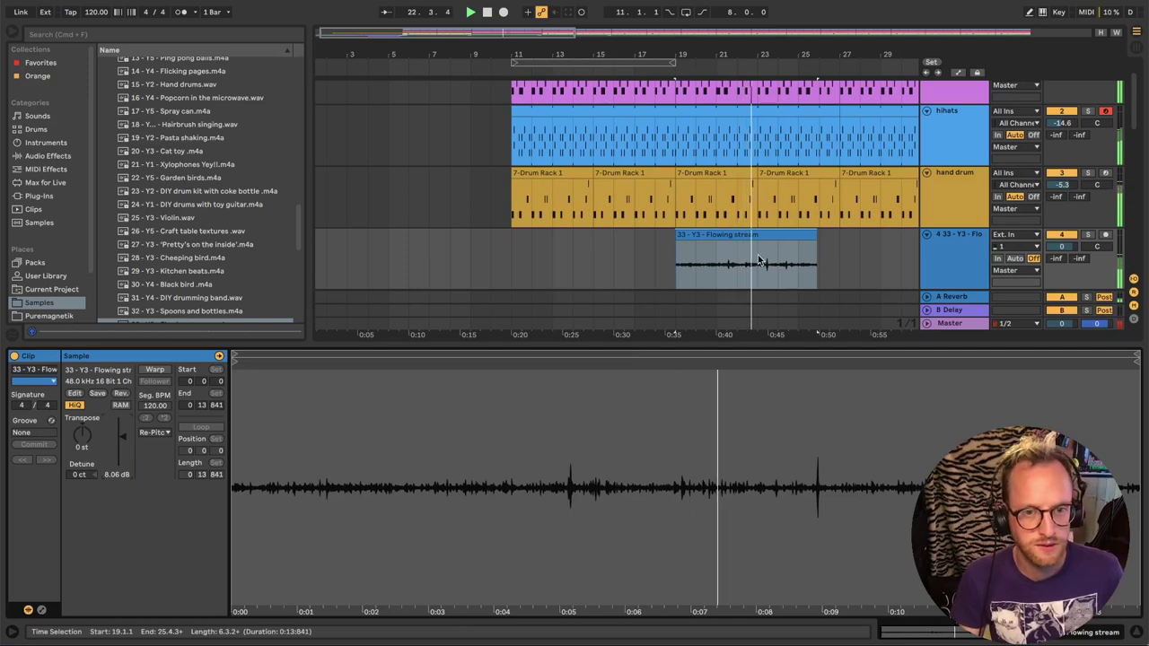
left_click_drag(761, 258, 655, 258)
key("ctrl+d")
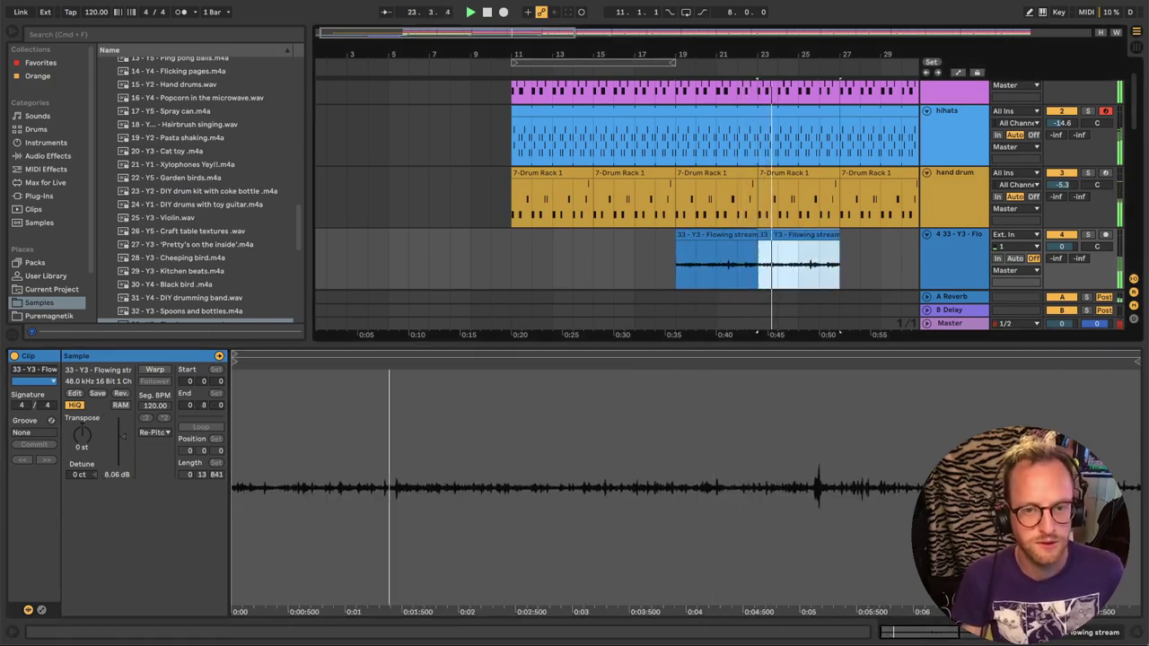
left_click(1113, 629)
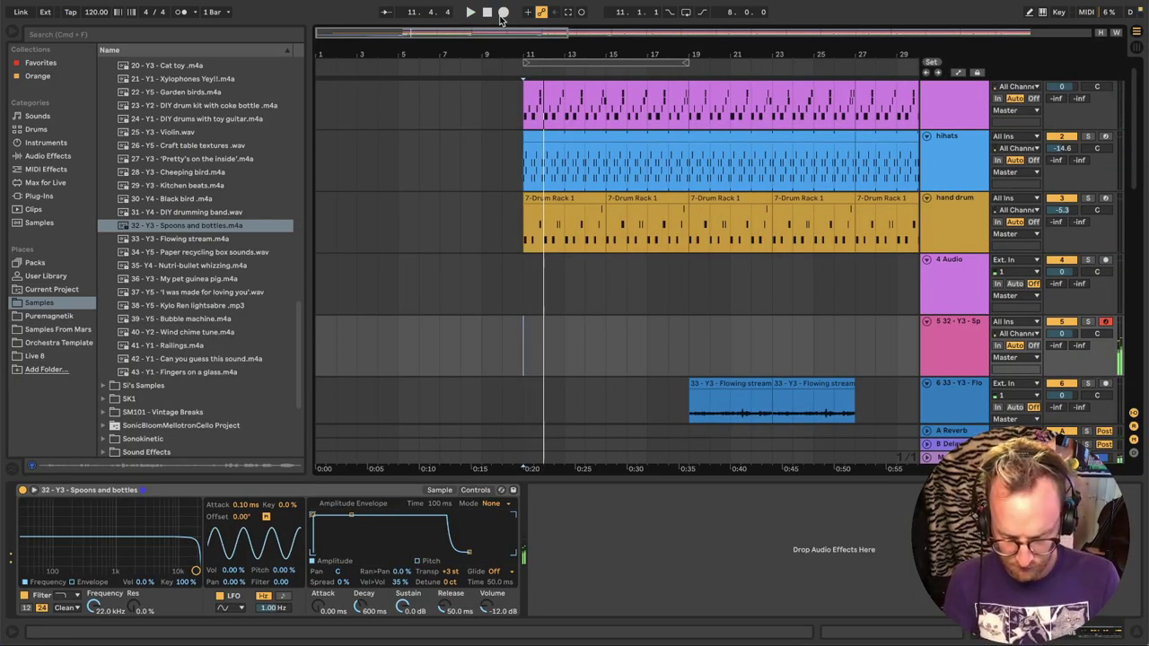
Record a Spoons and bottles part, then add a Spray can instrument track, check it solo, and turn it down
left_click(503, 12)
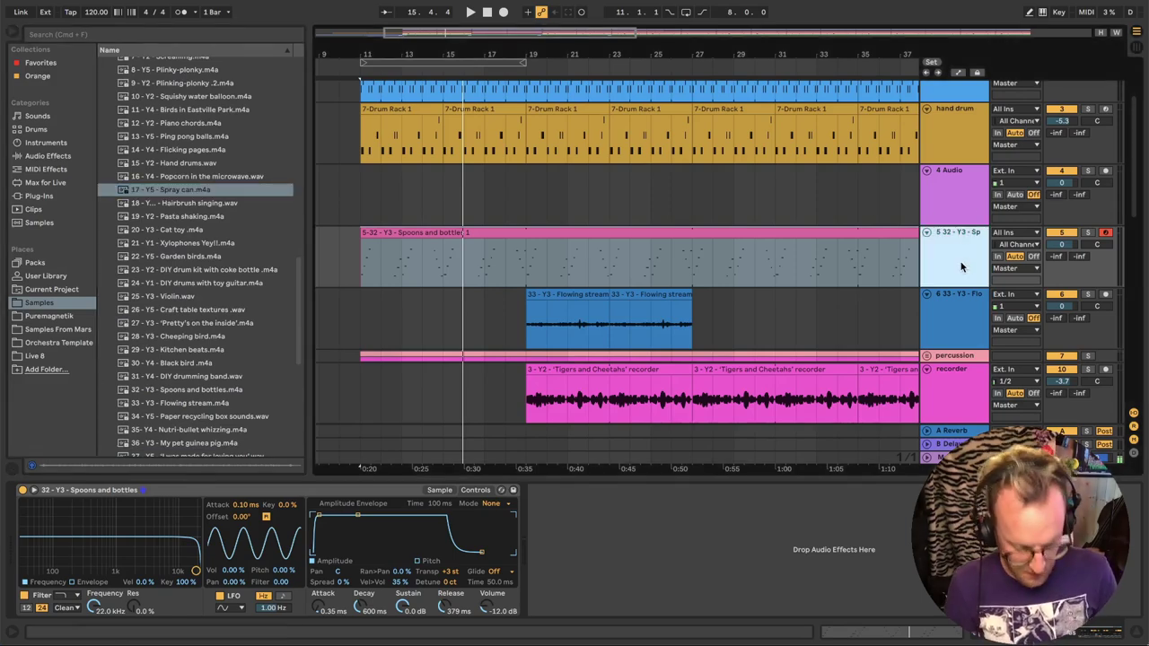
key("Return")
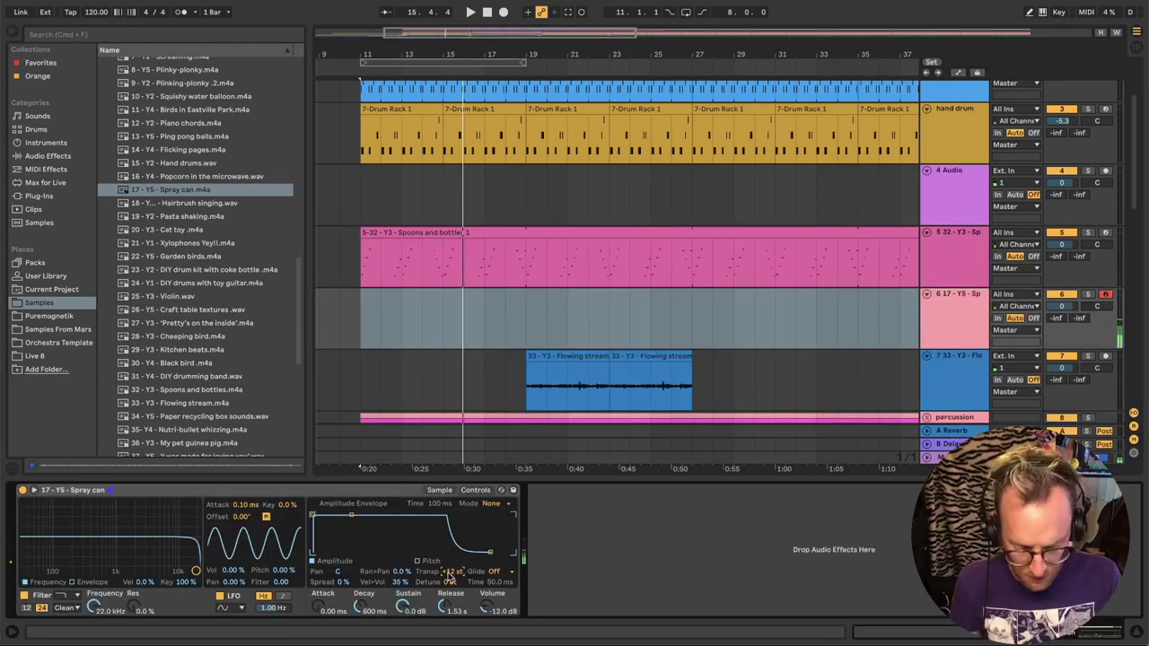
left_click(439, 490)
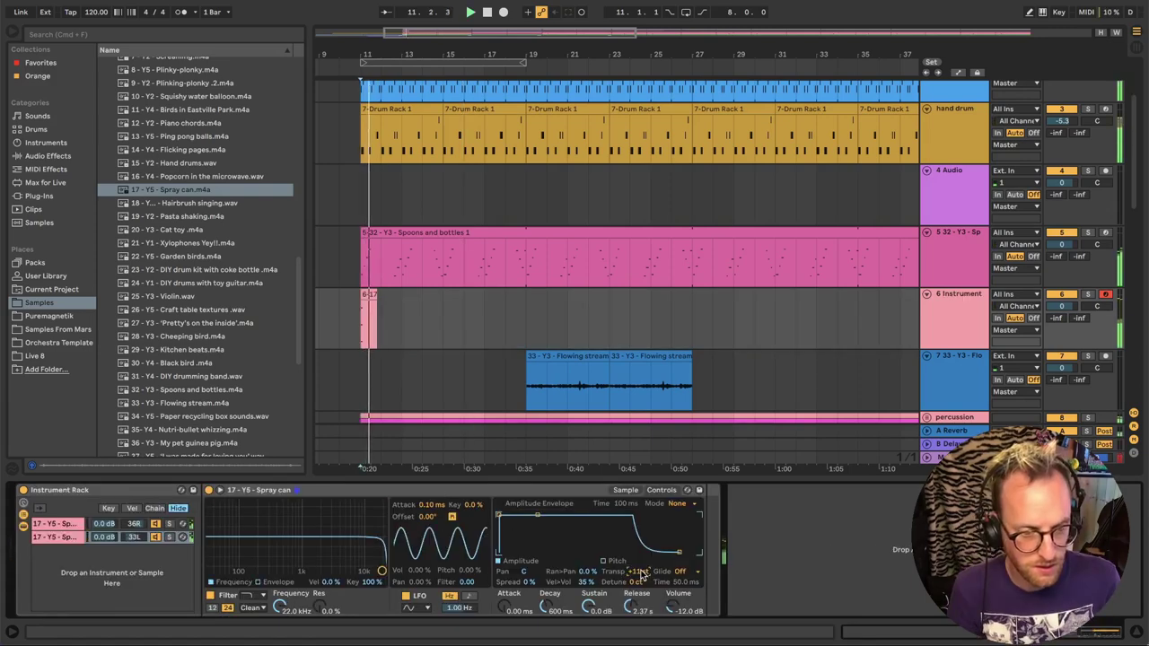
left_click(1088, 294)
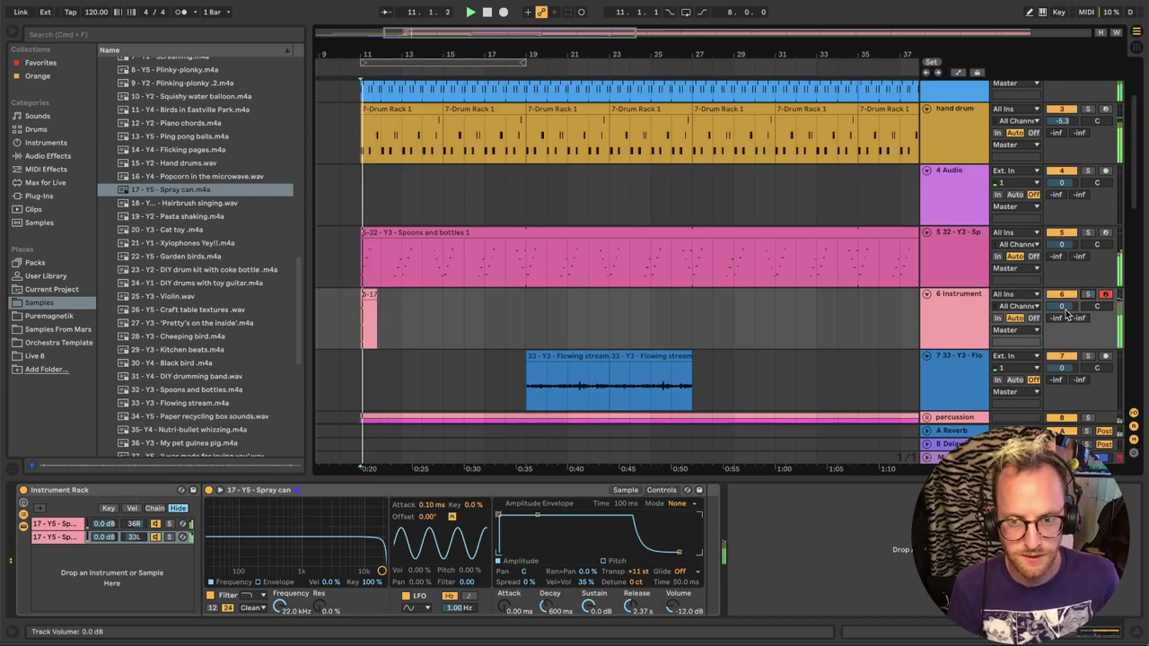
left_click(1088, 295)
left_click_drag(1062, 306, 1062, 334)
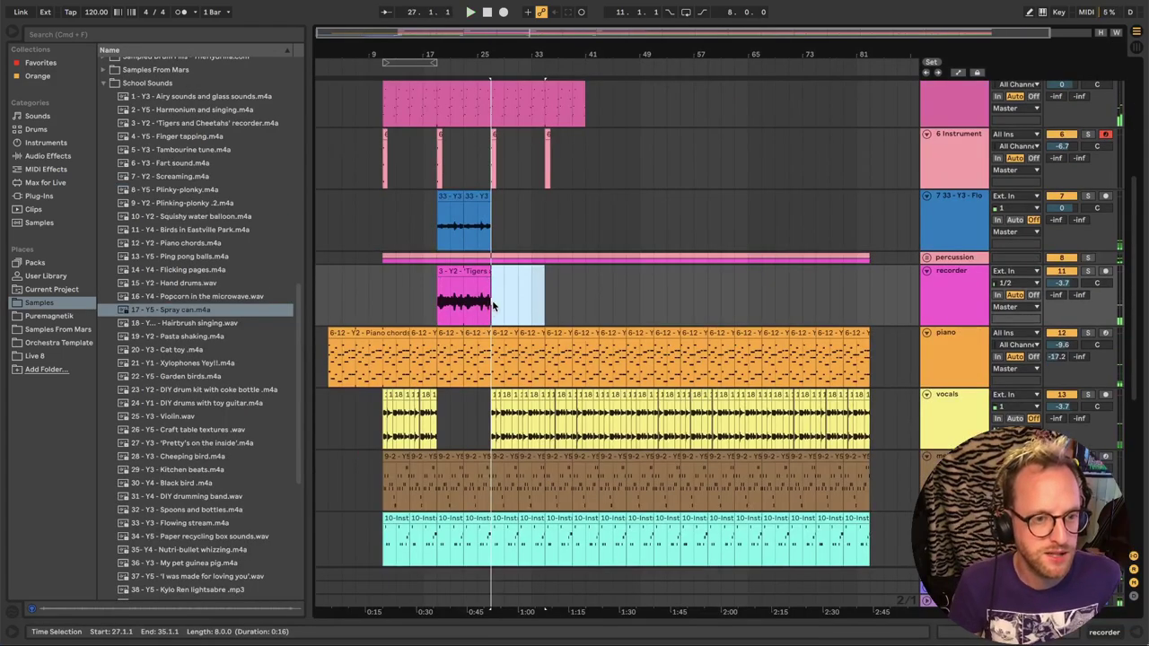
Load the Cat toy sample with Auto Pan at full 100% amount
left_click(492, 306)
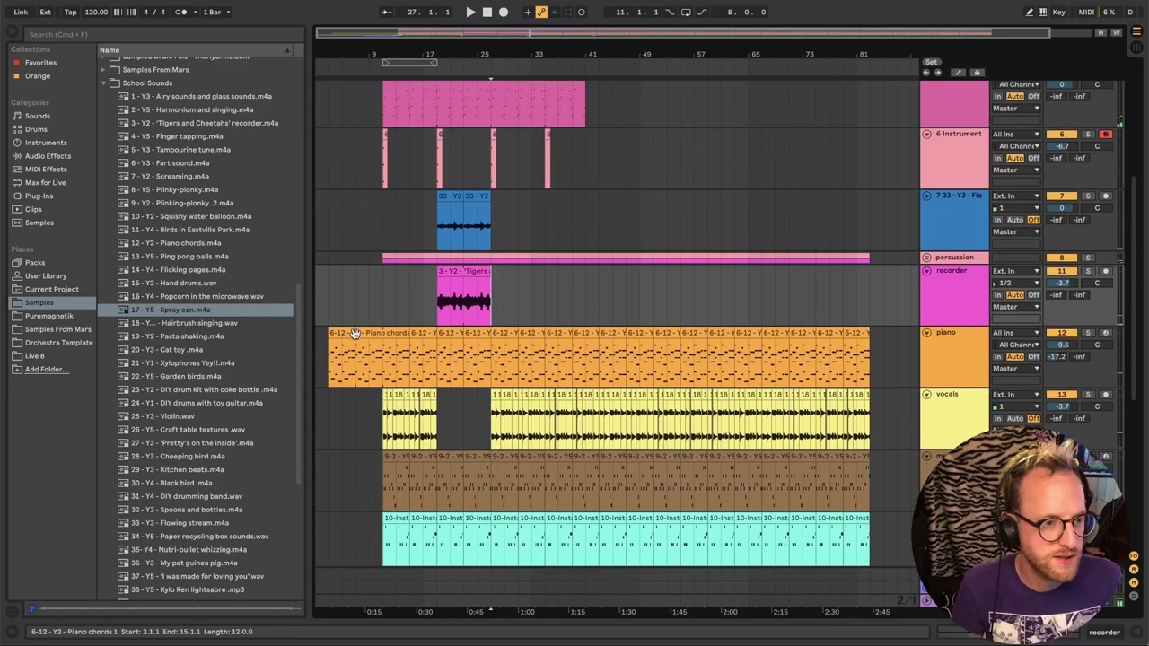
left_click(172, 351)
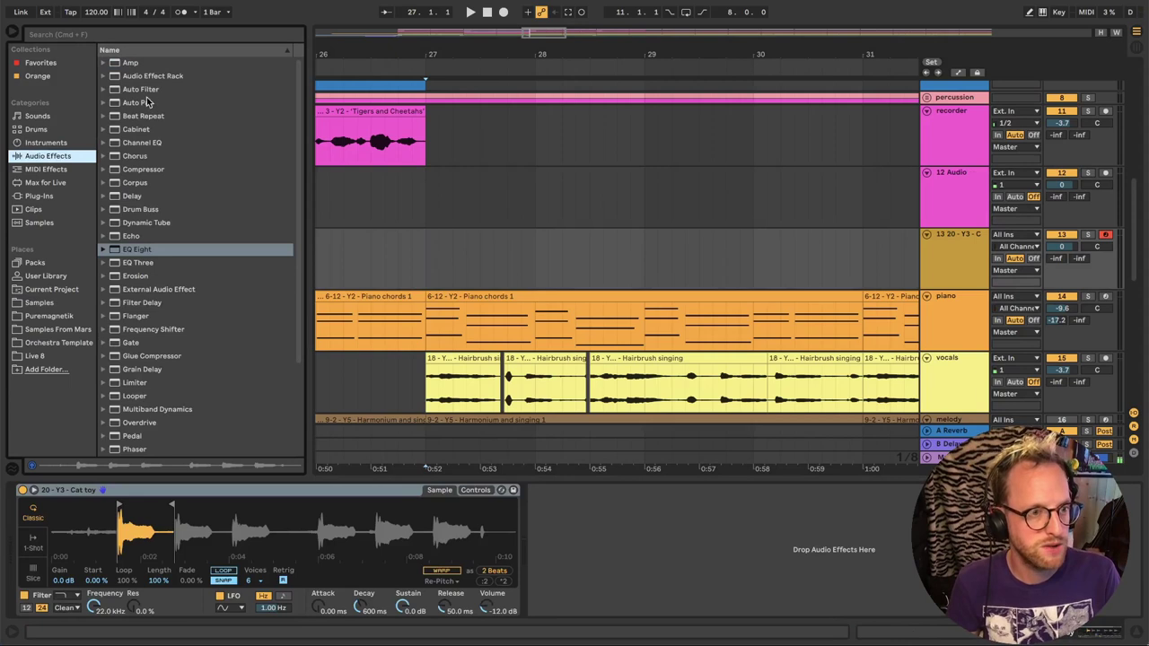
double_click(144, 102)
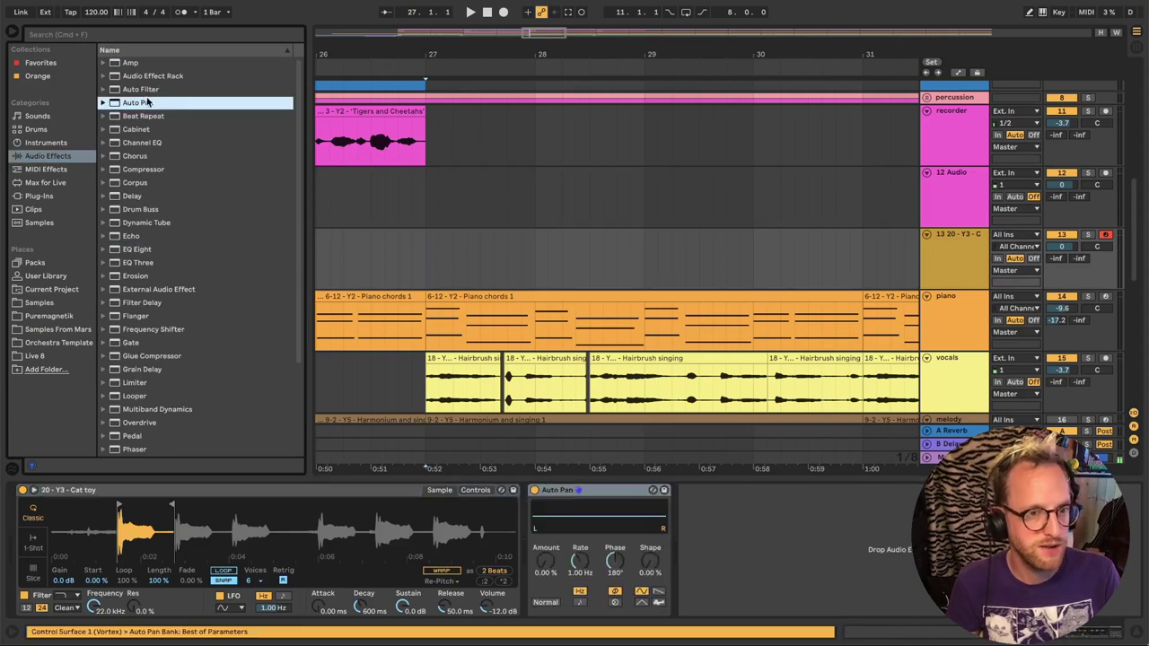
left_click_drag(541, 572, 540, 503)
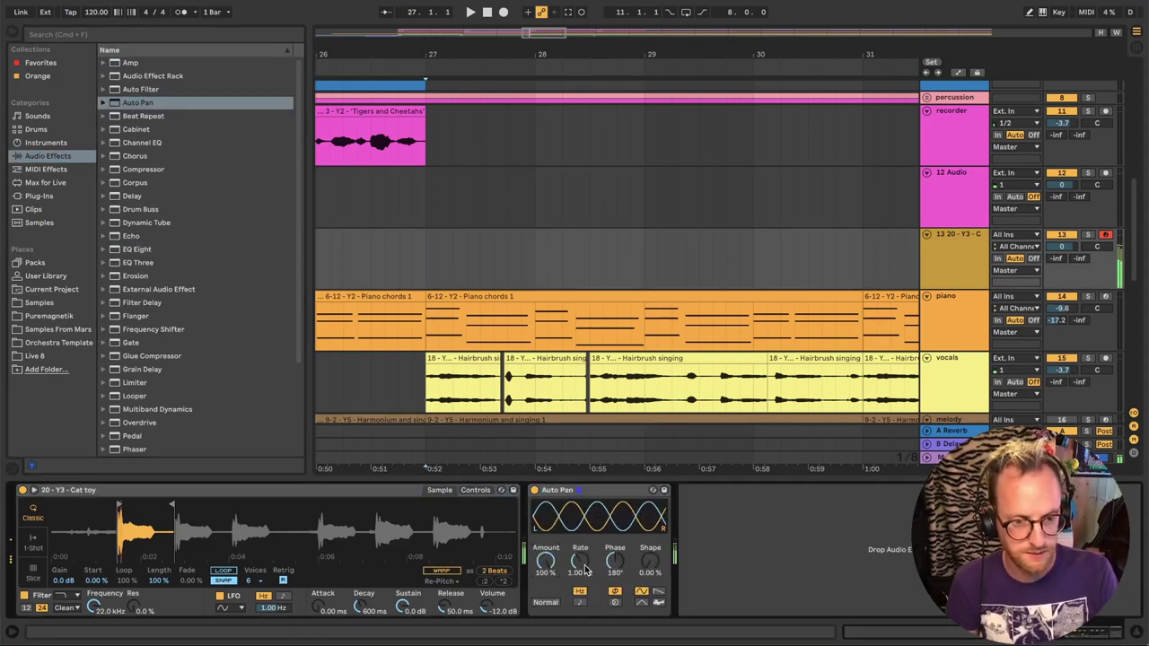
Record a Cat toy melody clip and open its recorded notes
left_click(504, 11)
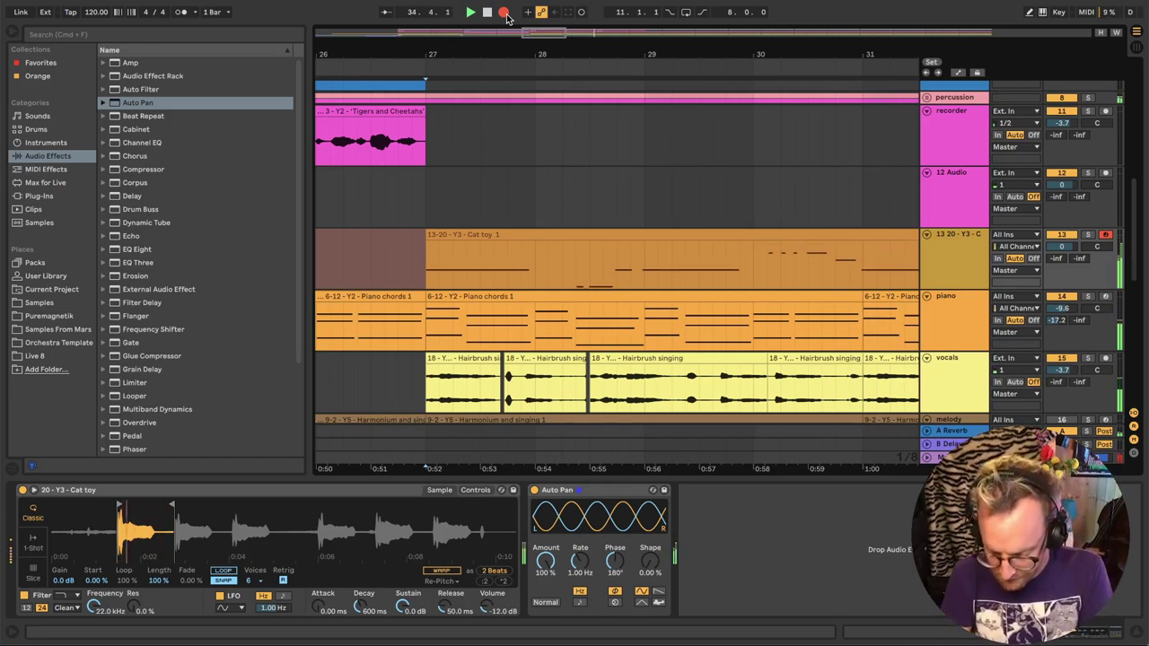
key("space")
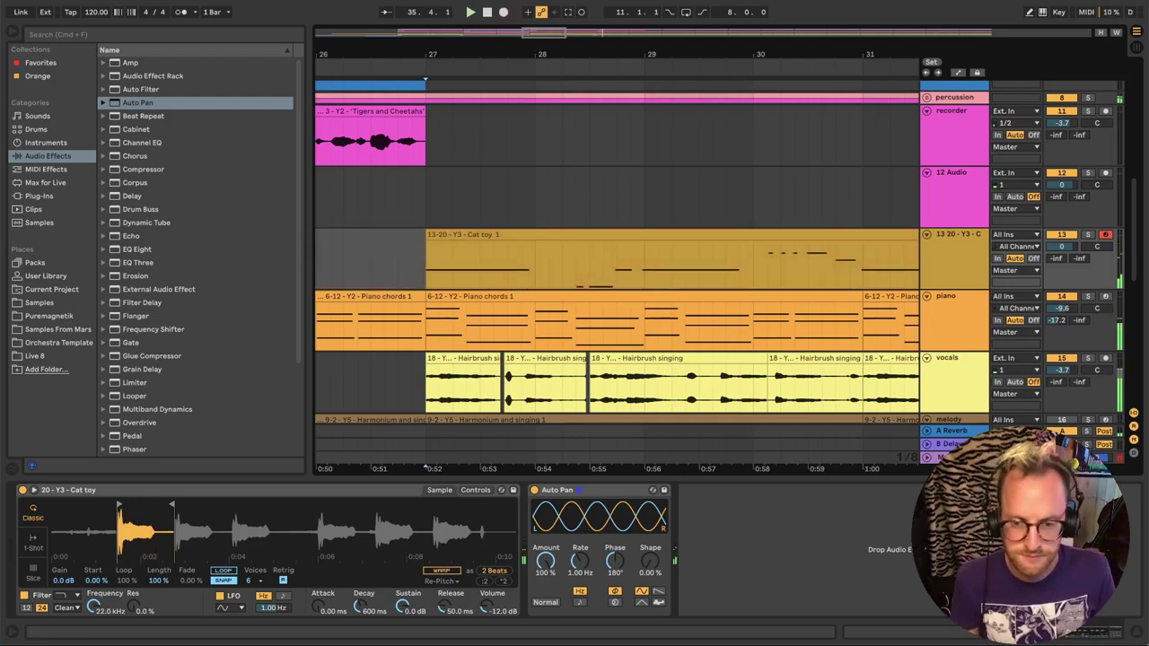
key("ctrl+alt+l")
double_click(591, 236)
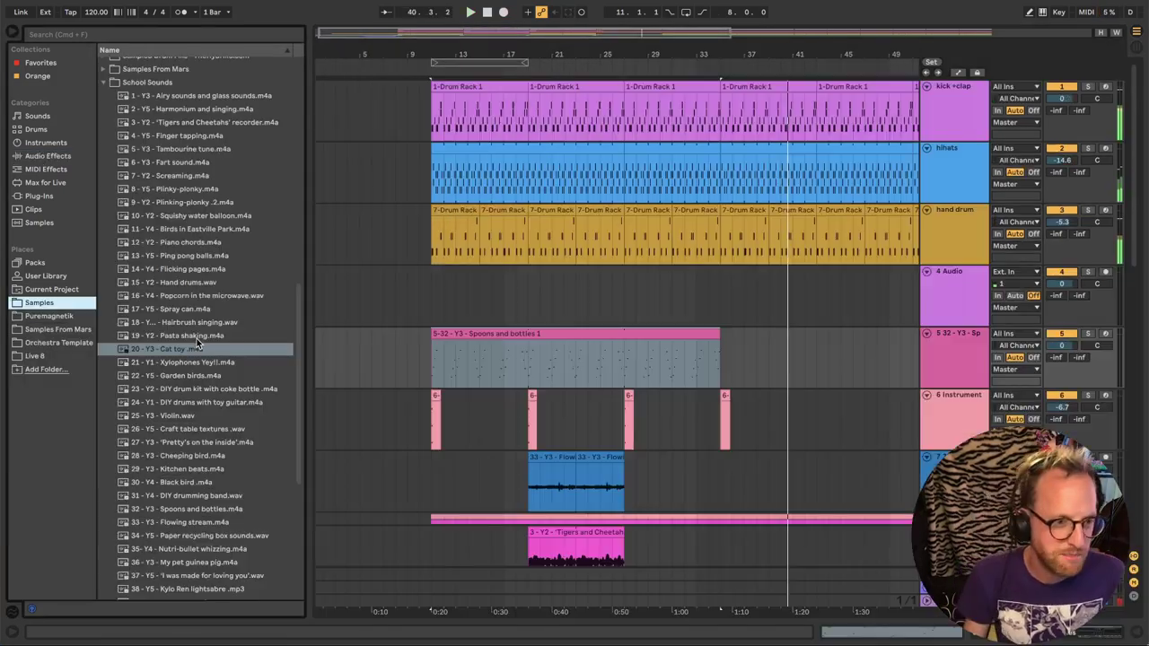
left_click(196, 335)
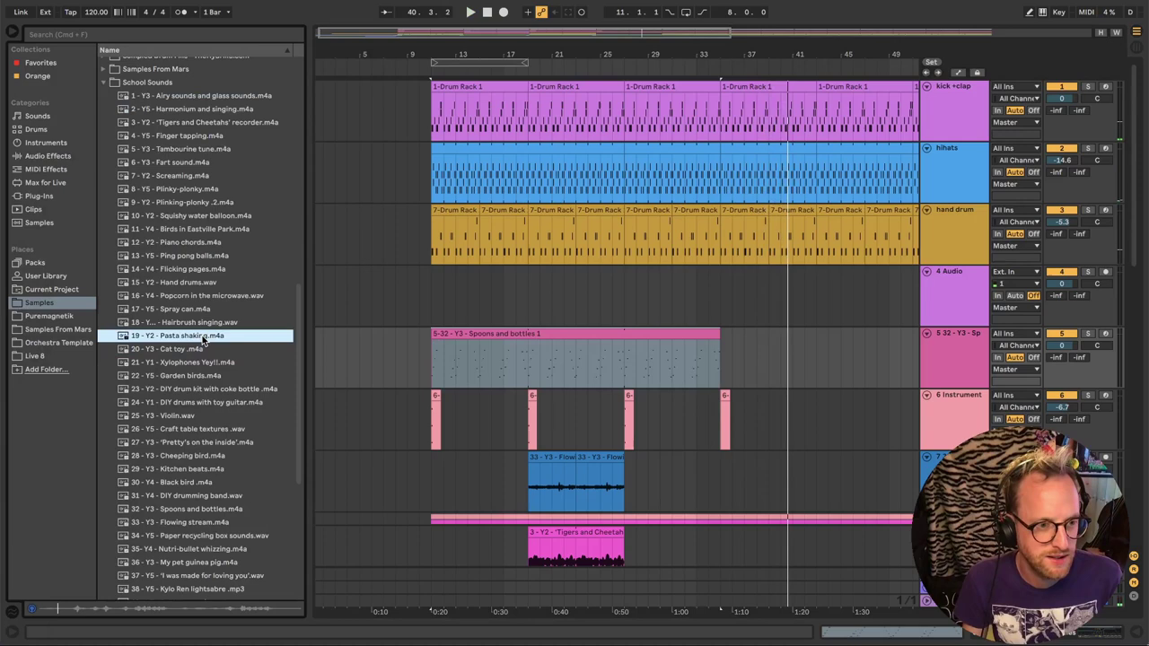
Place the Pasta shaking sample on the empty track 4 and mark a one-bar hit
left_click(956, 305)
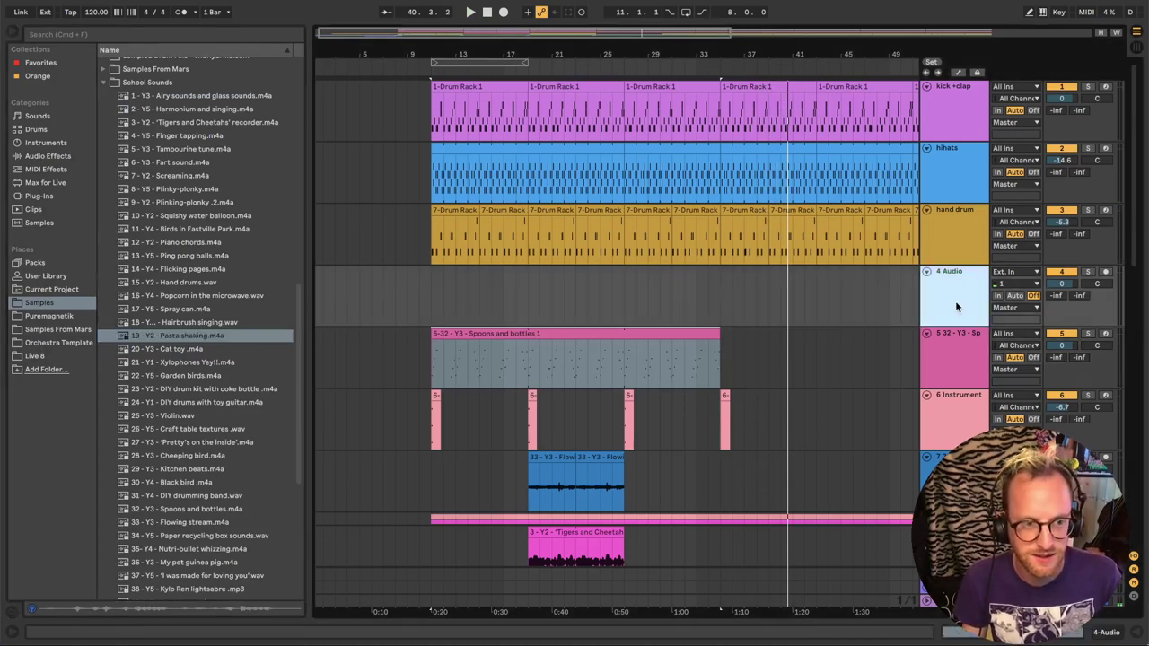
left_click_drag(200, 339, 735, 309)
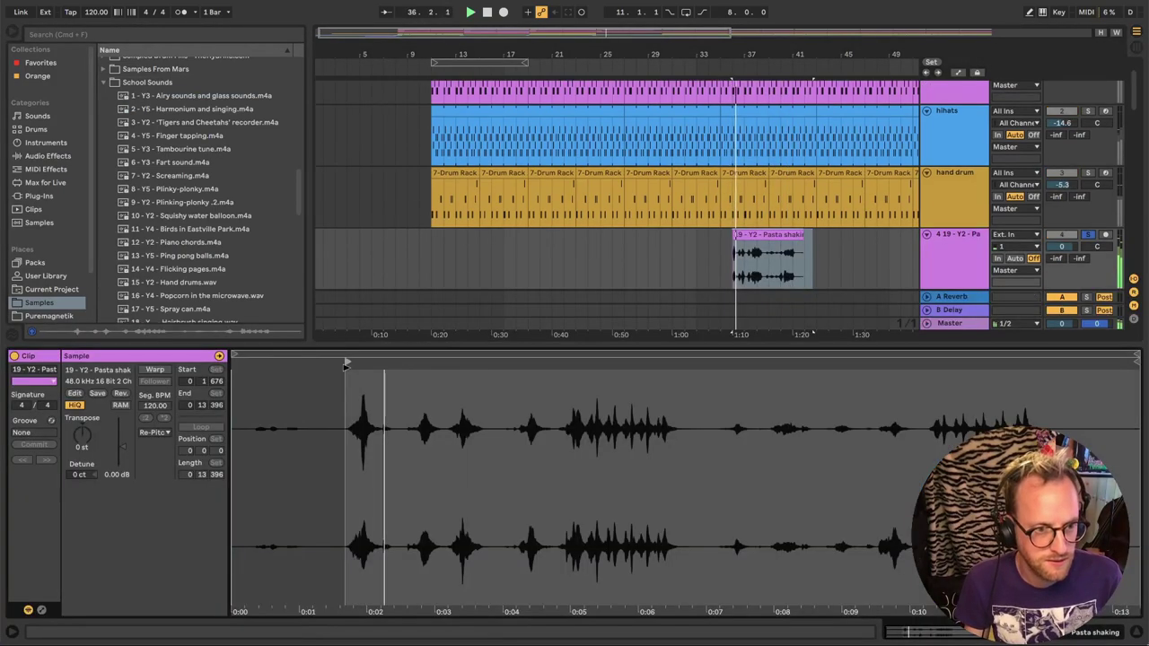
key("plus")
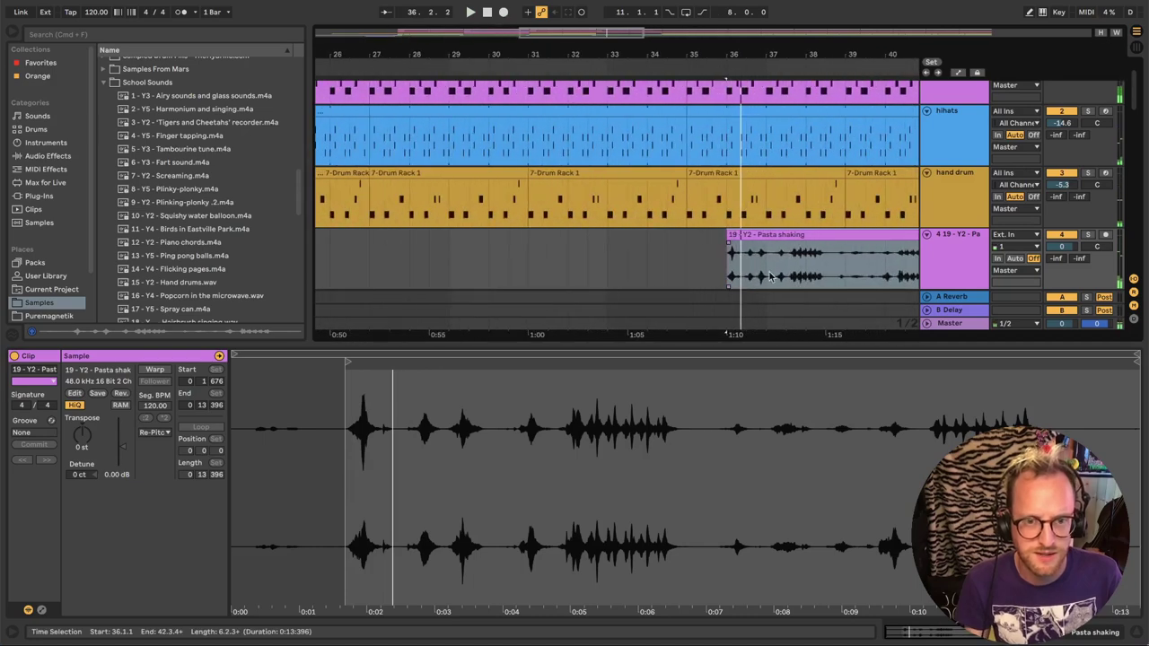
left_click(742, 271)
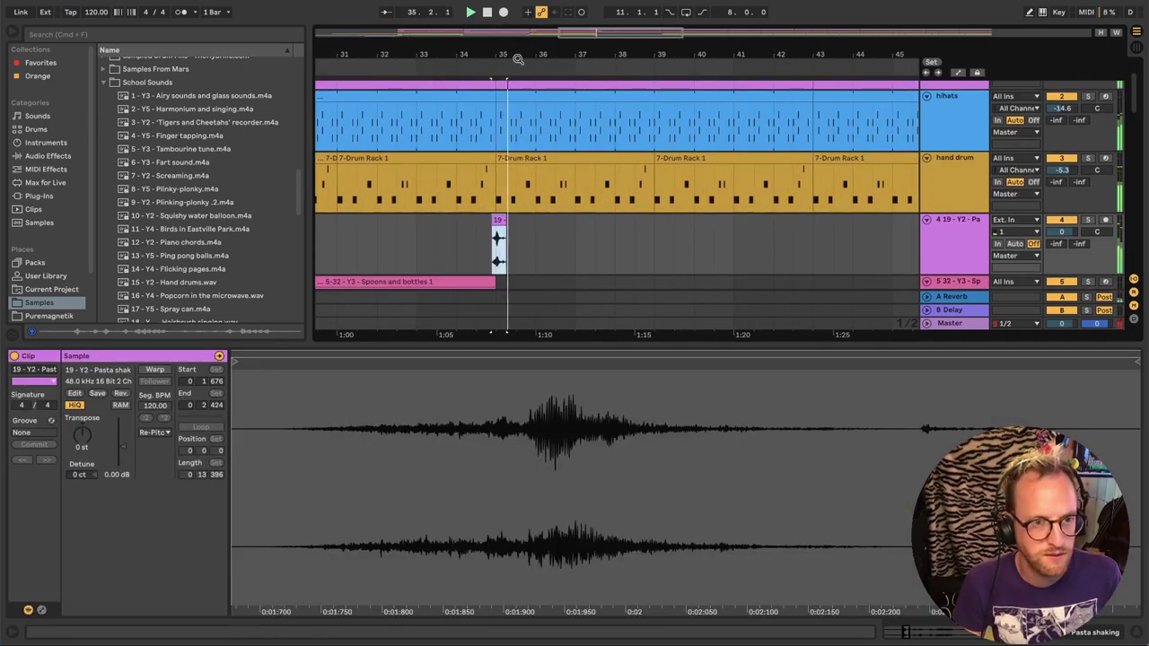
left_click_drag(476, 260, 516, 260)
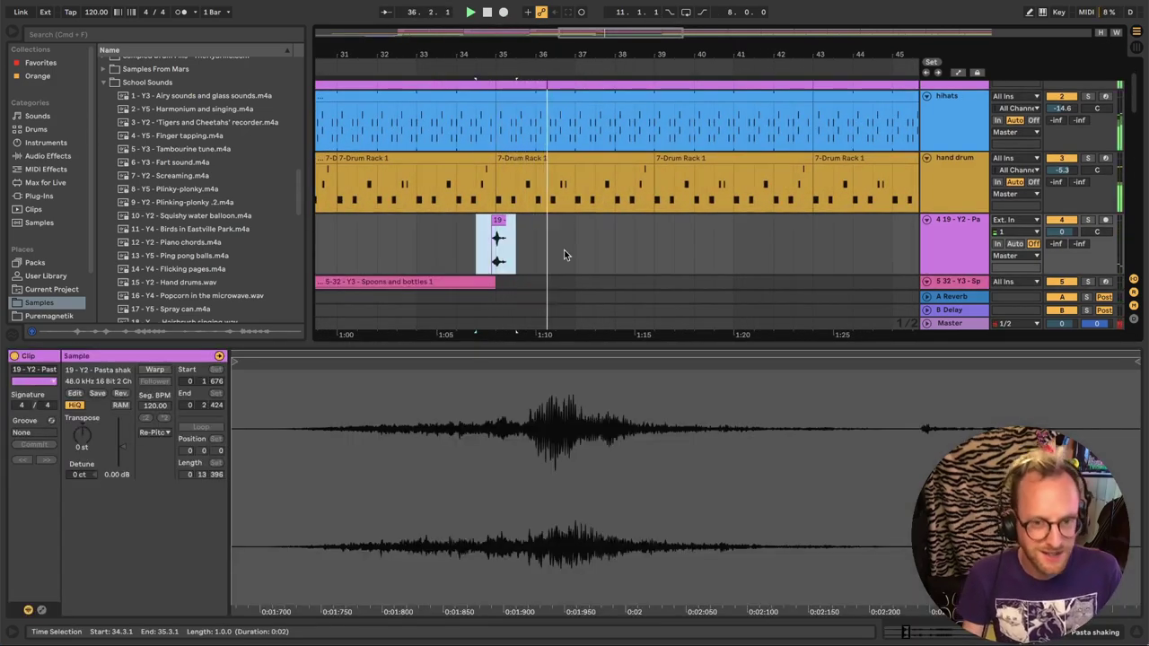
Paste the Pasta shaking hit eight bars later at bar 42.3 and zoom out to the whole song
left_click(795, 248)
key("ctrl+v")
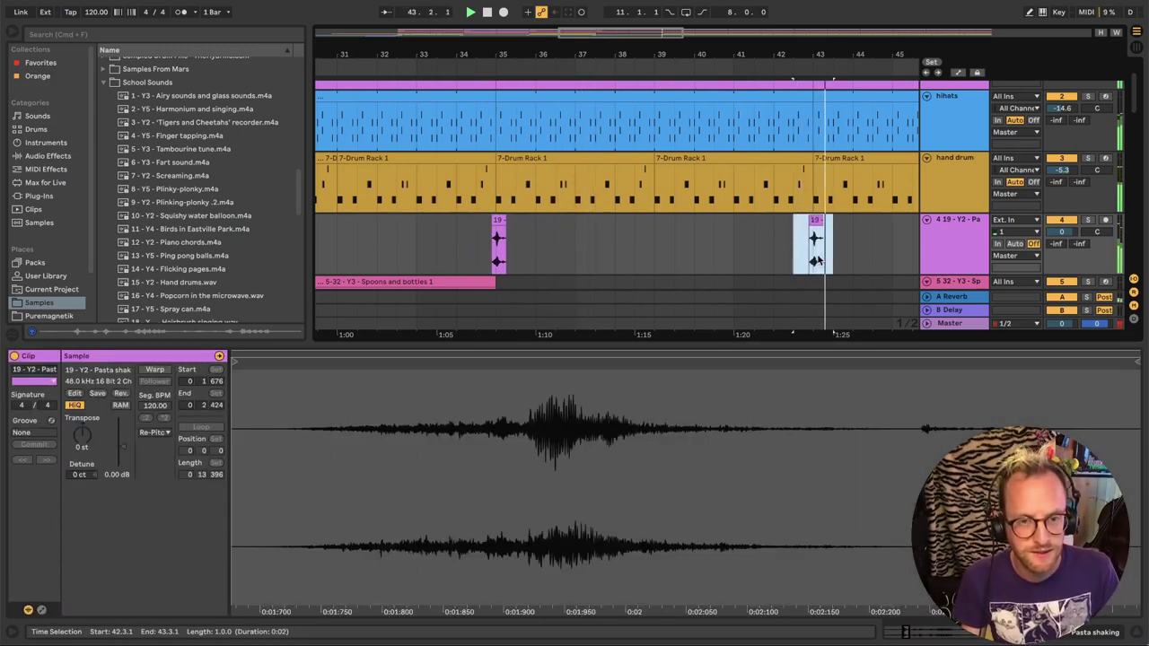
key("ctrl+alt+l")
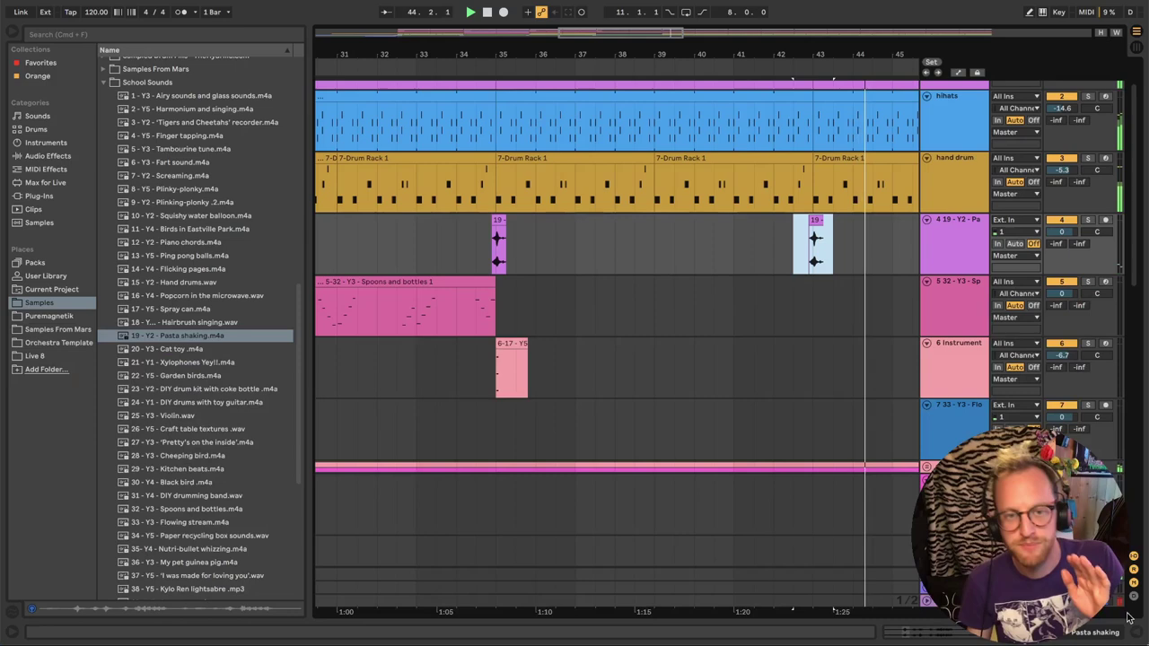
key("w")
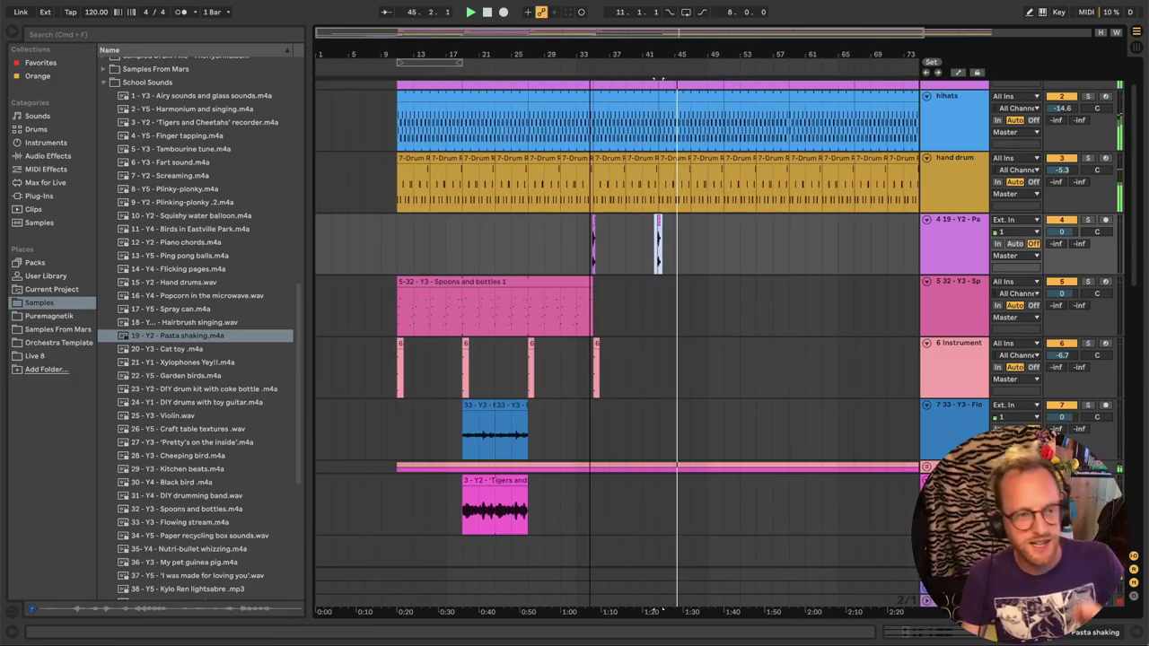
Load the Screaming recording and enable the Arpeggiator device for it
left_click(175, 177)
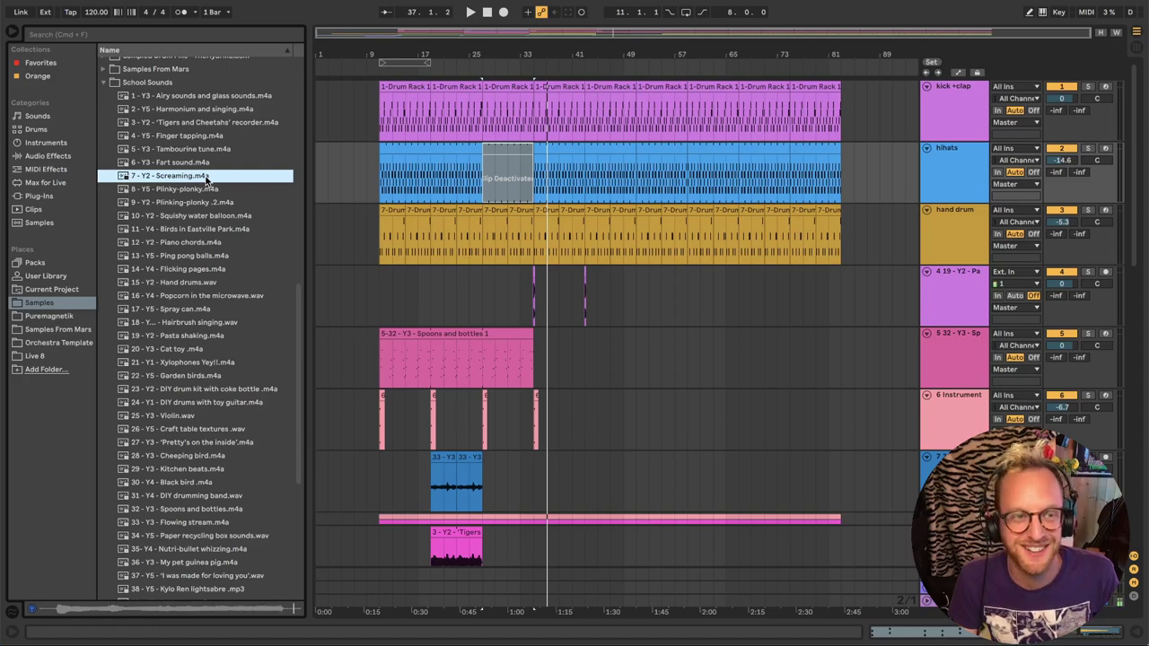
left_click(949, 275)
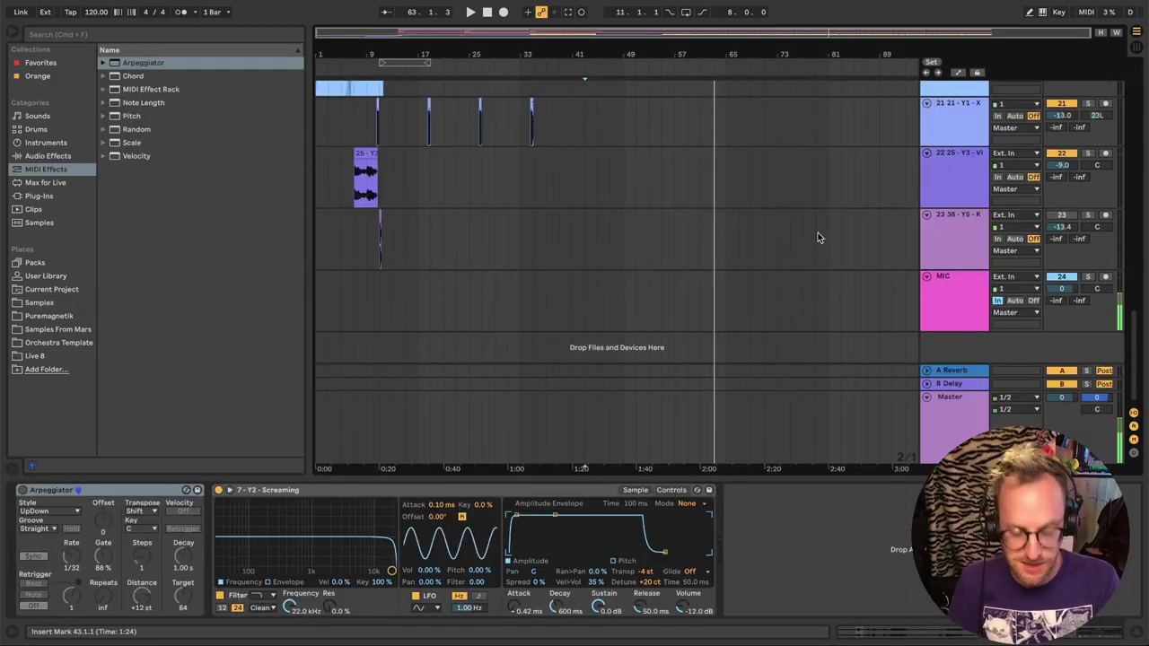
scroll(817, 237, "up", 10)
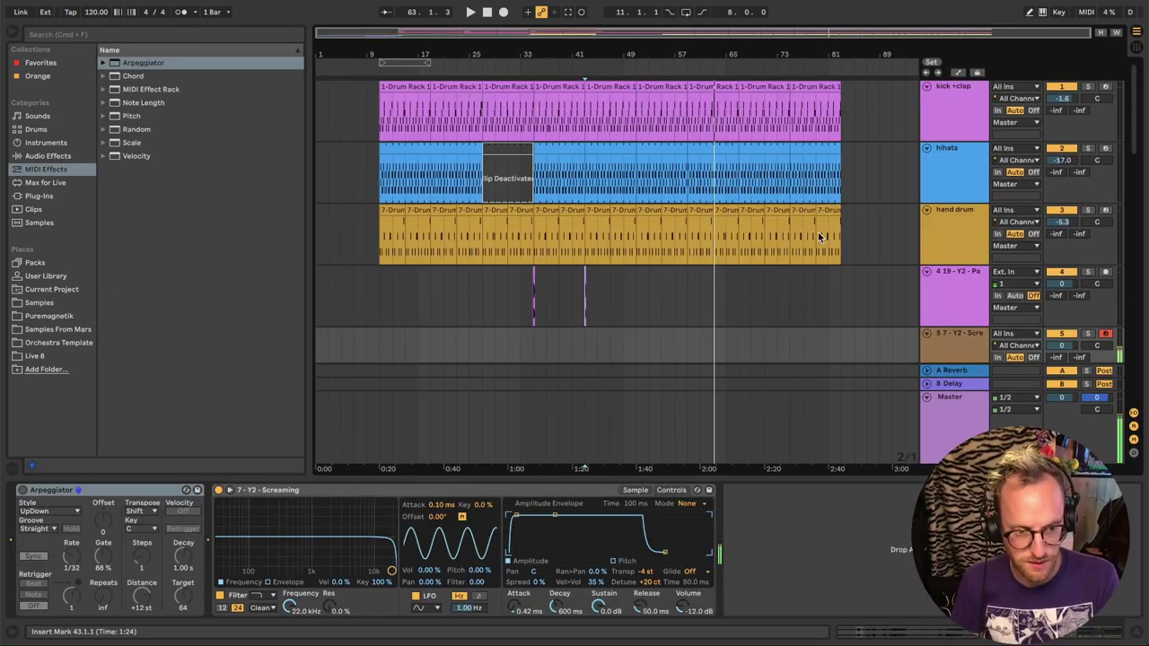
scroll(852, 293, "down", 5)
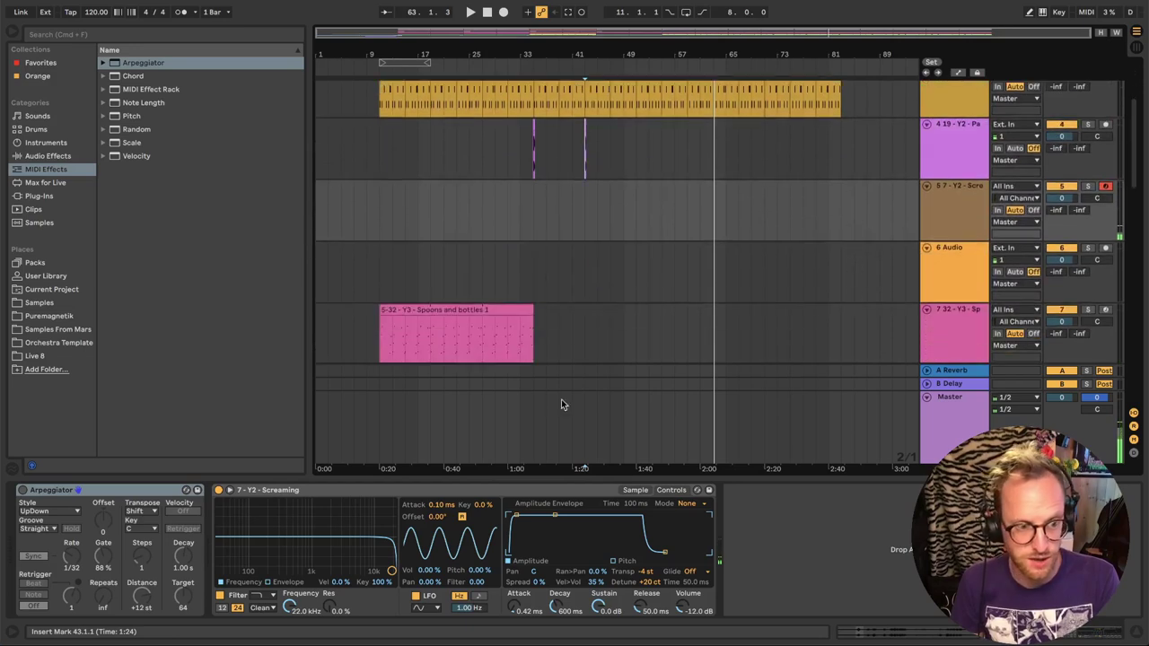
left_click(22, 490)
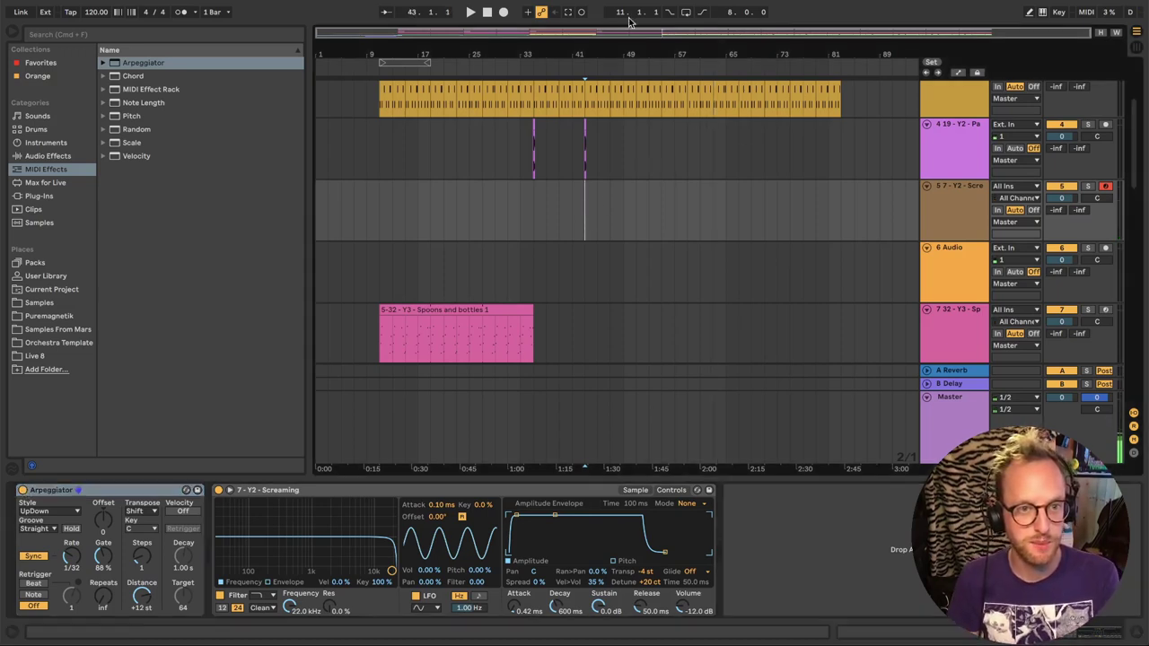
Record a short arpeggiated Screaming part into the arrangement starting at bar 43
left_click(503, 12)
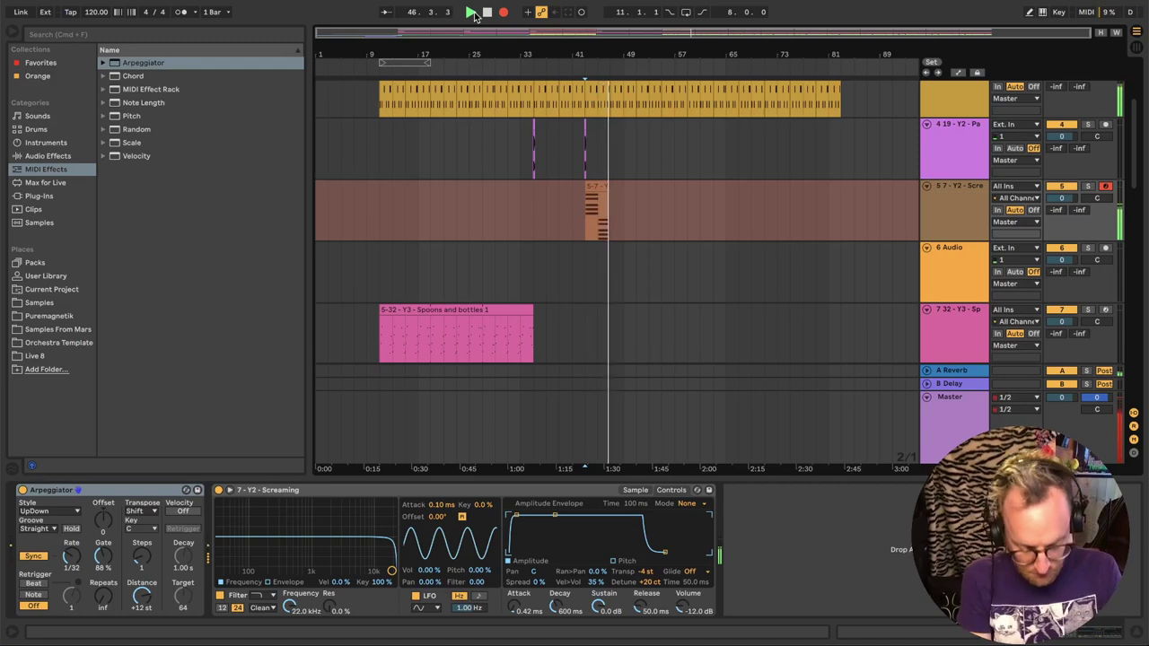
left_click(487, 11)
scroll(804, 242, "up", 3)
Duplicate the Screaming arpeggio track and pan the pair 50L/50R
key("ctrl+d")
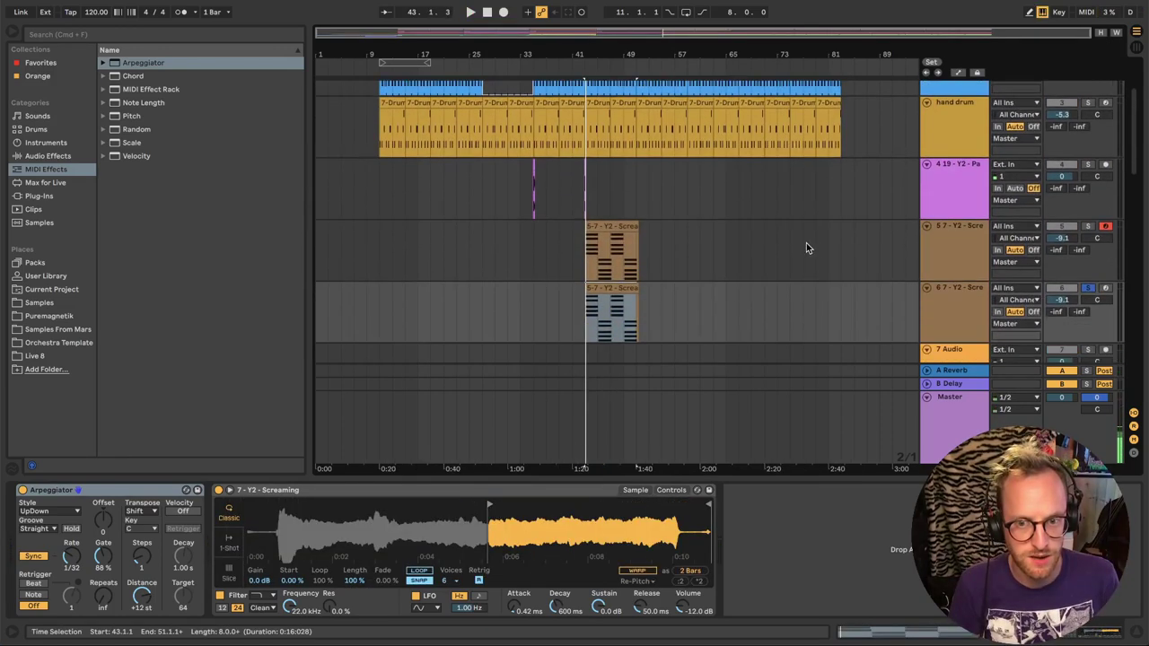
key("space")
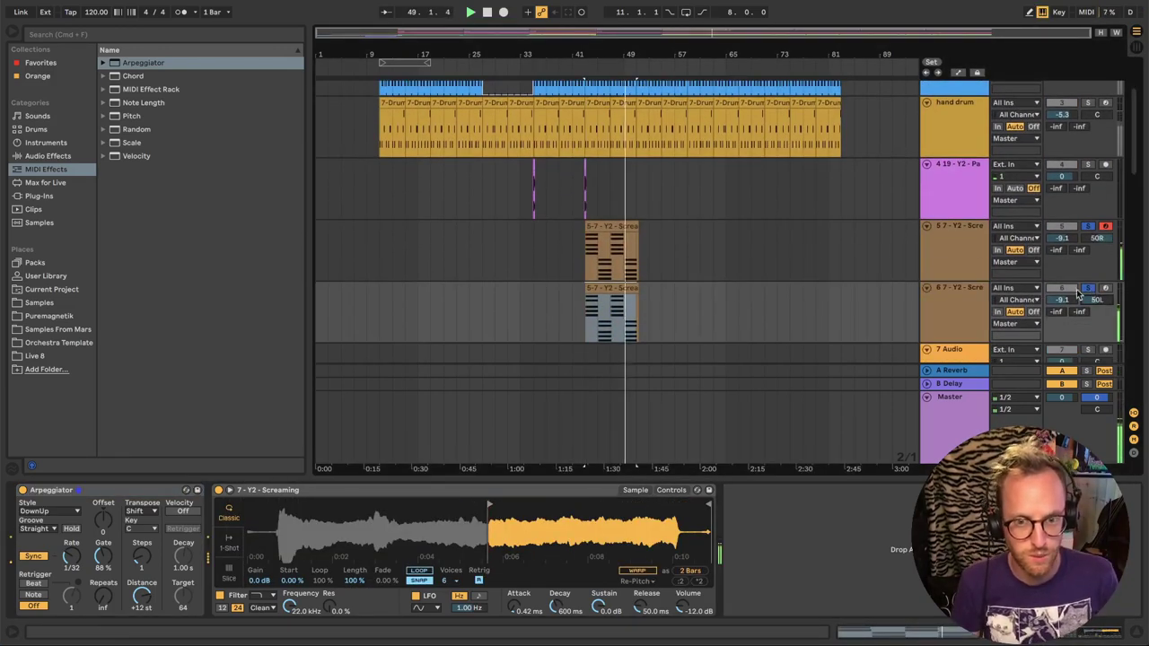
left_click(965, 305)
Group the two Screaming tracks together and select the new group track
left_click(956, 225, "shift")
right_click(956, 225)
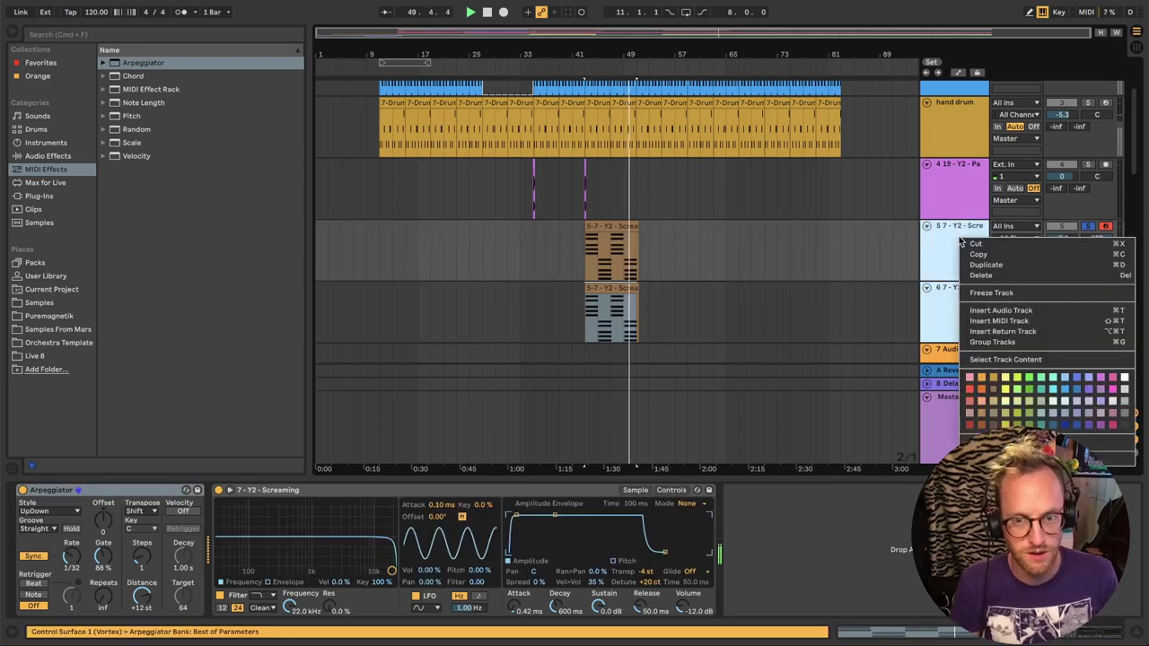
left_click(1008, 341)
left_click(949, 256)
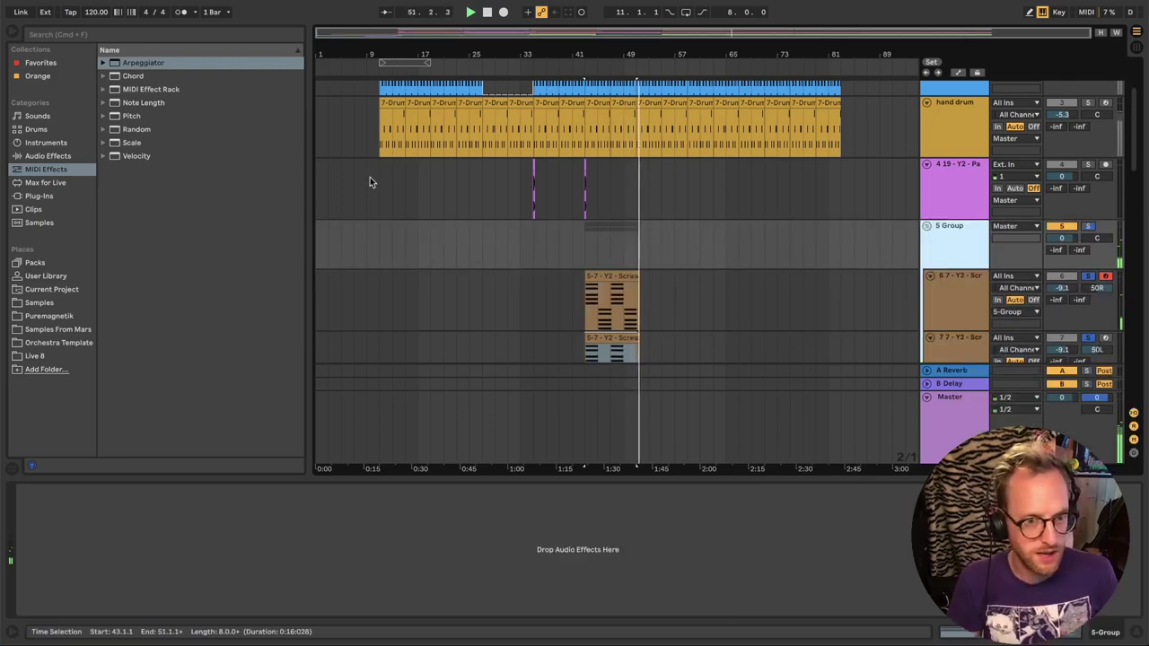
Add the group effects with Echo in Stereo, unsolo the group and hide the device view
left_click(53, 157)
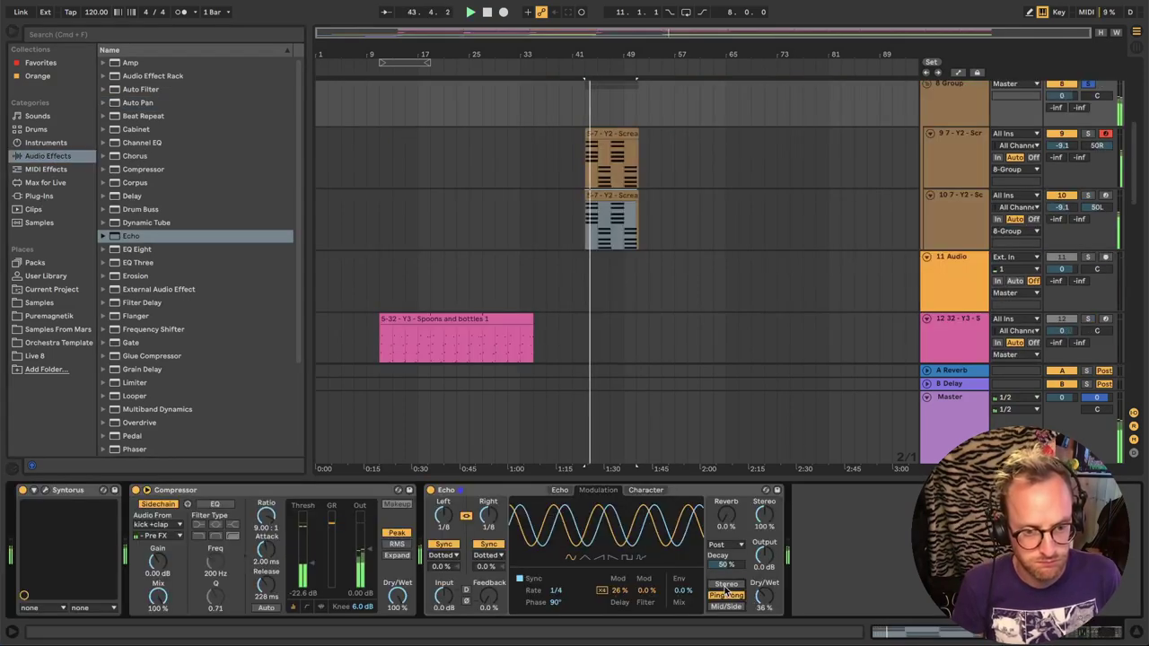
left_click(727, 585)
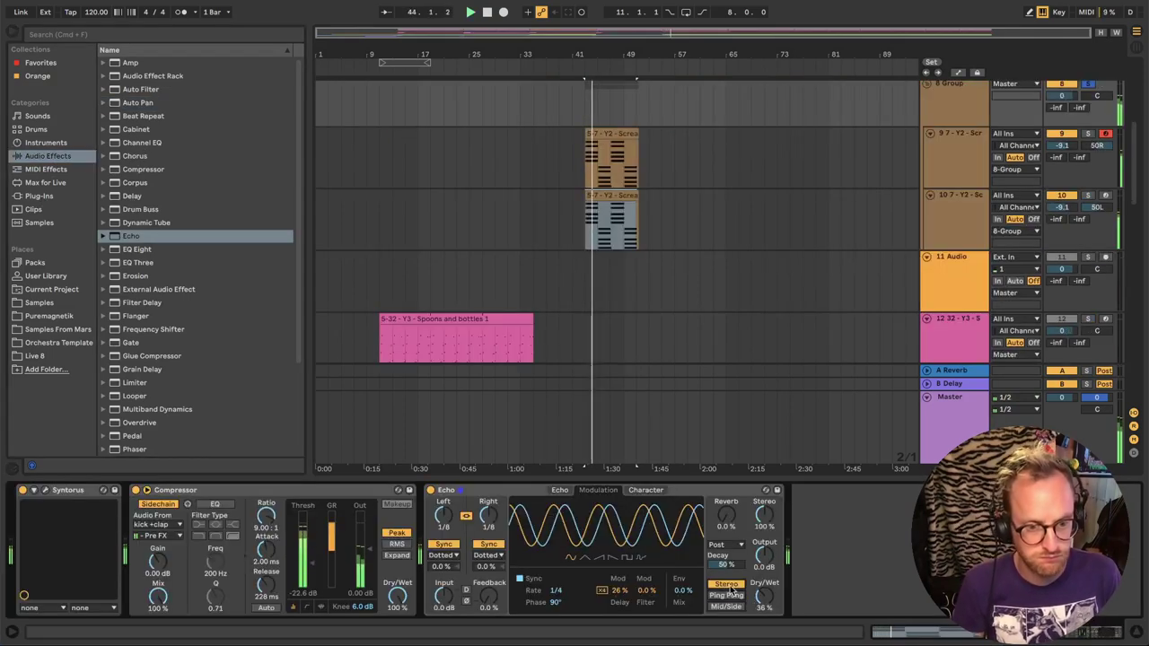
left_click(1087, 83)
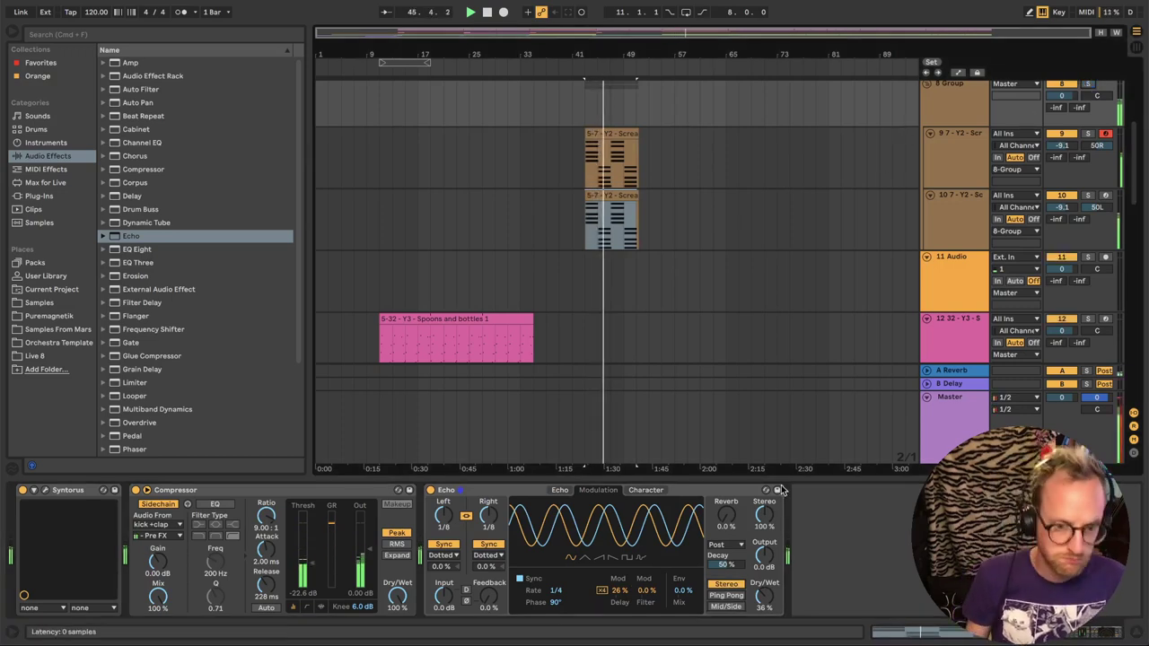
left_click(1138, 634)
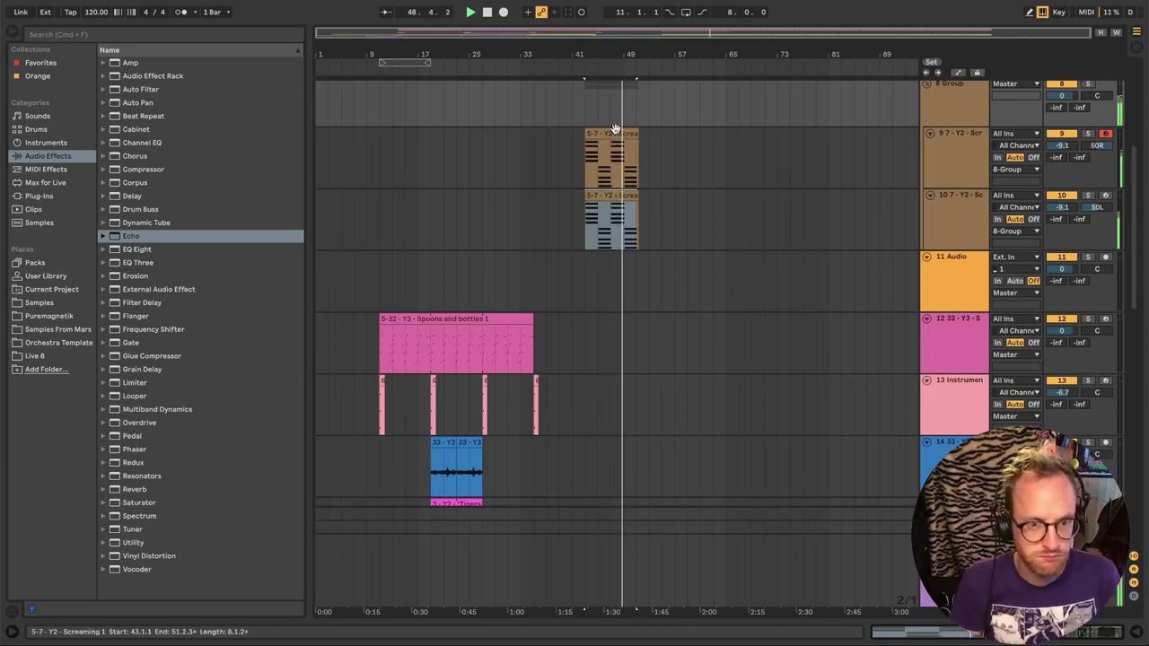
scroll(966, 247, "up", 3)
scroll(966, 248, "up", 3)
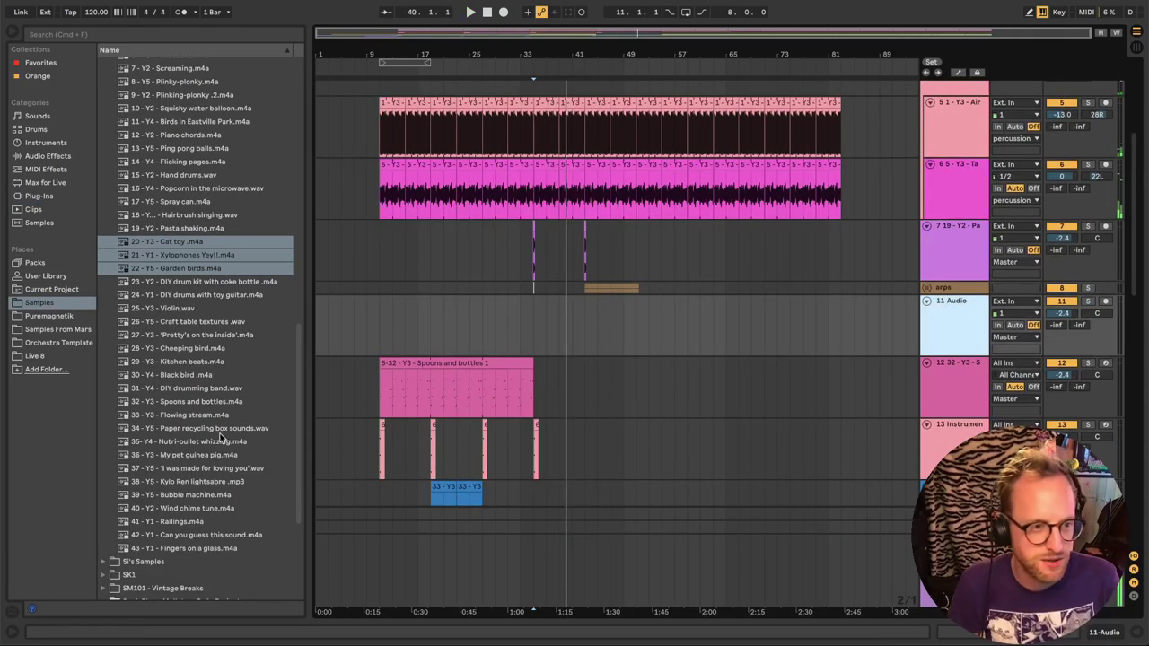
Preview Nutri-bullet whizzing and duplicate its four clips further along the track
left_click(201, 442)
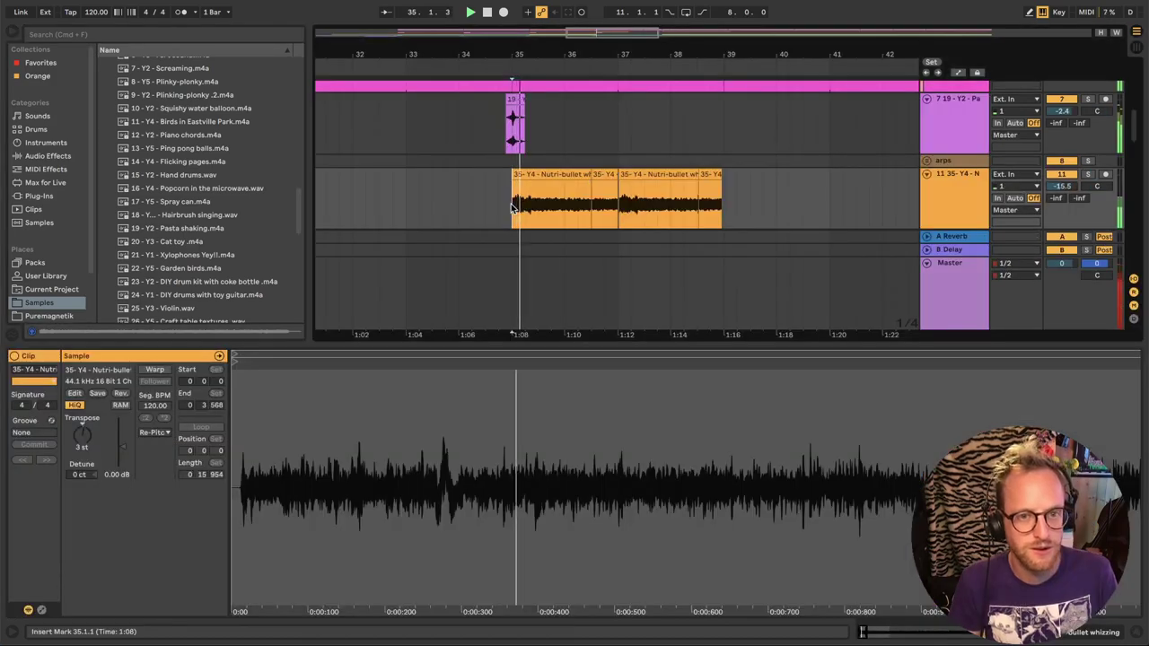
left_click_drag(513, 198, 724, 193)
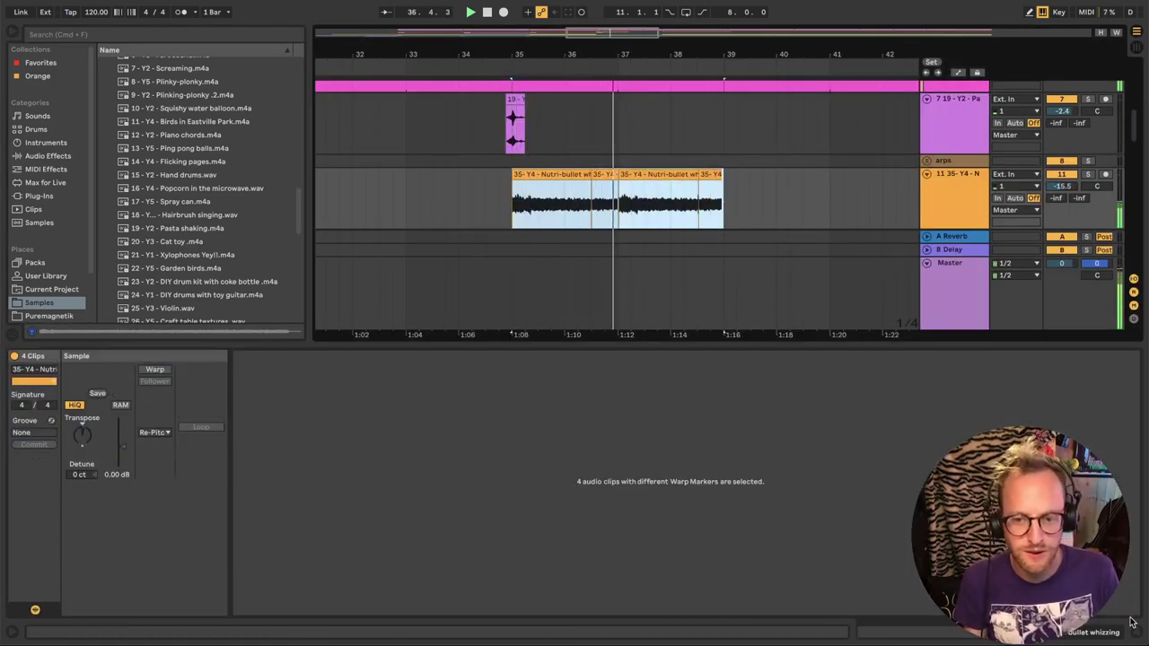
key("ctrl+d")
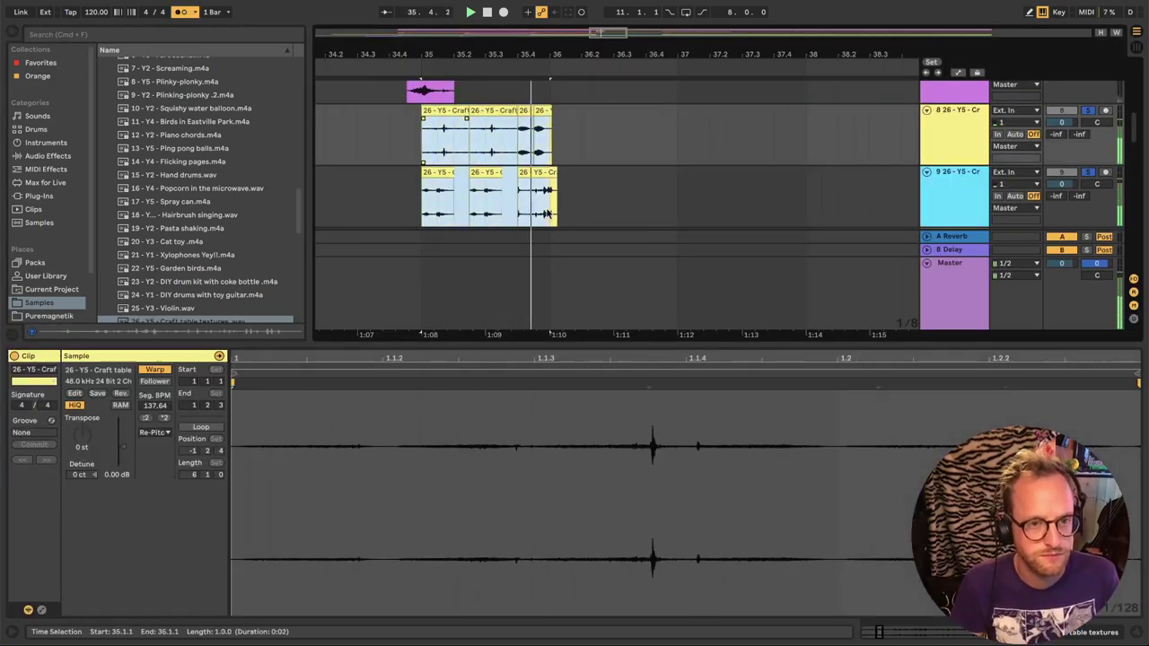
Duplicate the Craft table clips, deactivate a lower-track clip and lengthen two others
key("ctrl+d")
key("ctrl+d")
key("space")
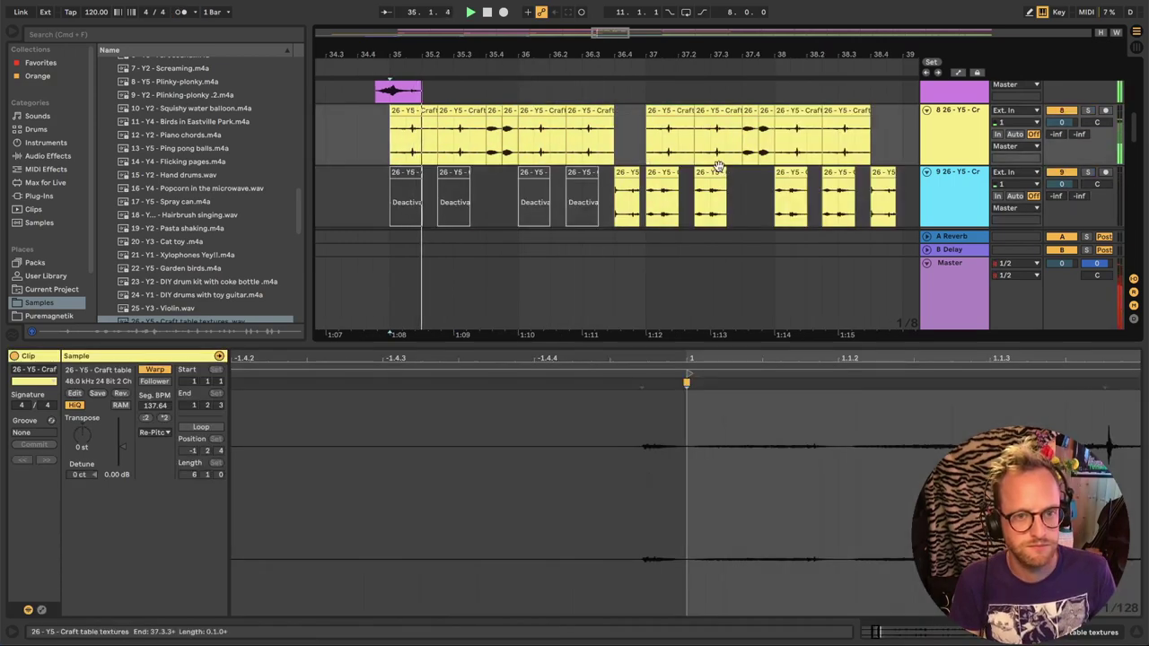
left_click(662, 172)
key("0")
left_click(710, 180)
key("0")
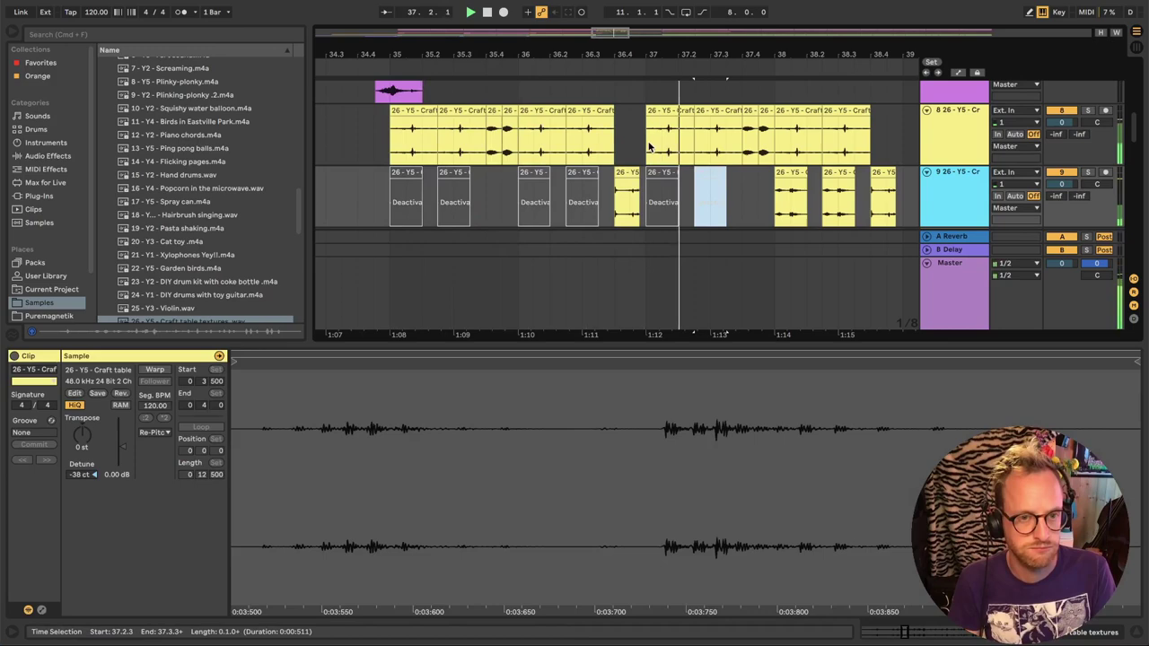
left_click_drag(639, 193, 661, 193)
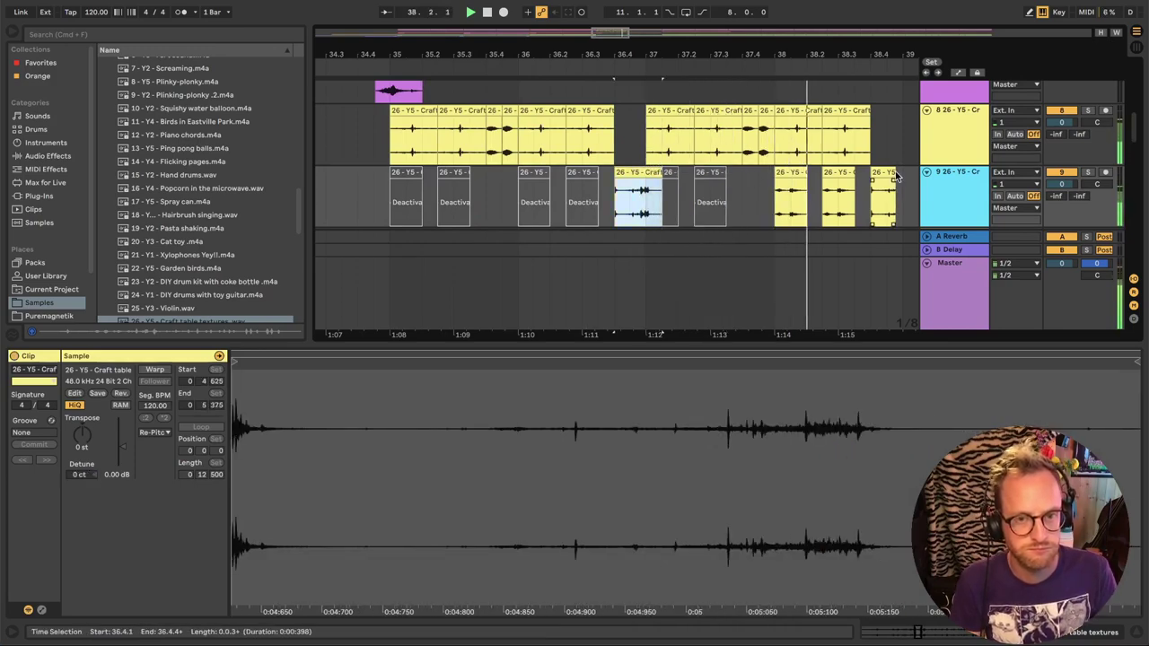
left_click_drag(895, 193, 918, 193)
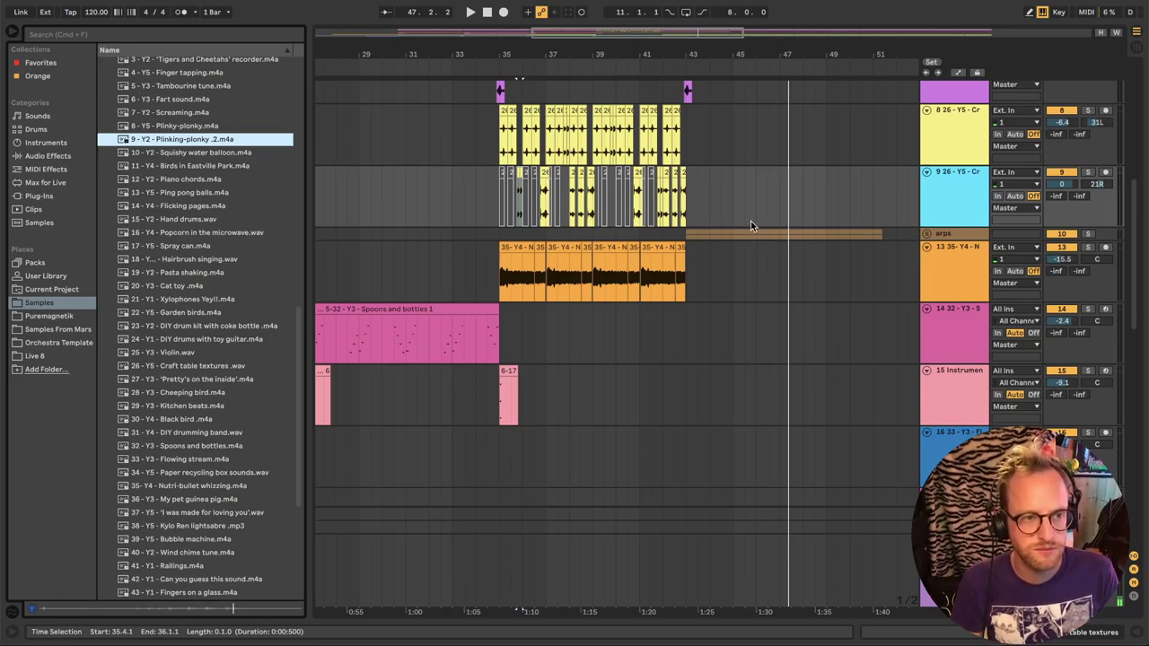
Place Plinking-plonky .2 at bar 43, warp it, and trim it to a one-second slice
left_click_drag(750, 221, 750, 238)
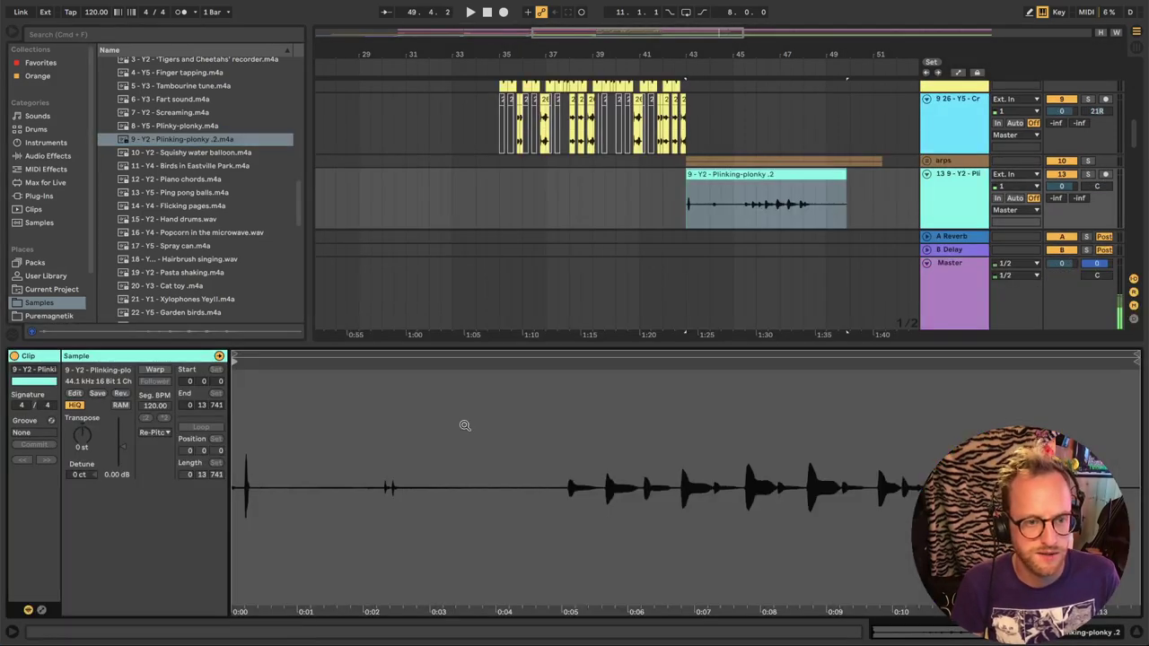
left_click_drag(235, 360, 745, 360)
key("space")
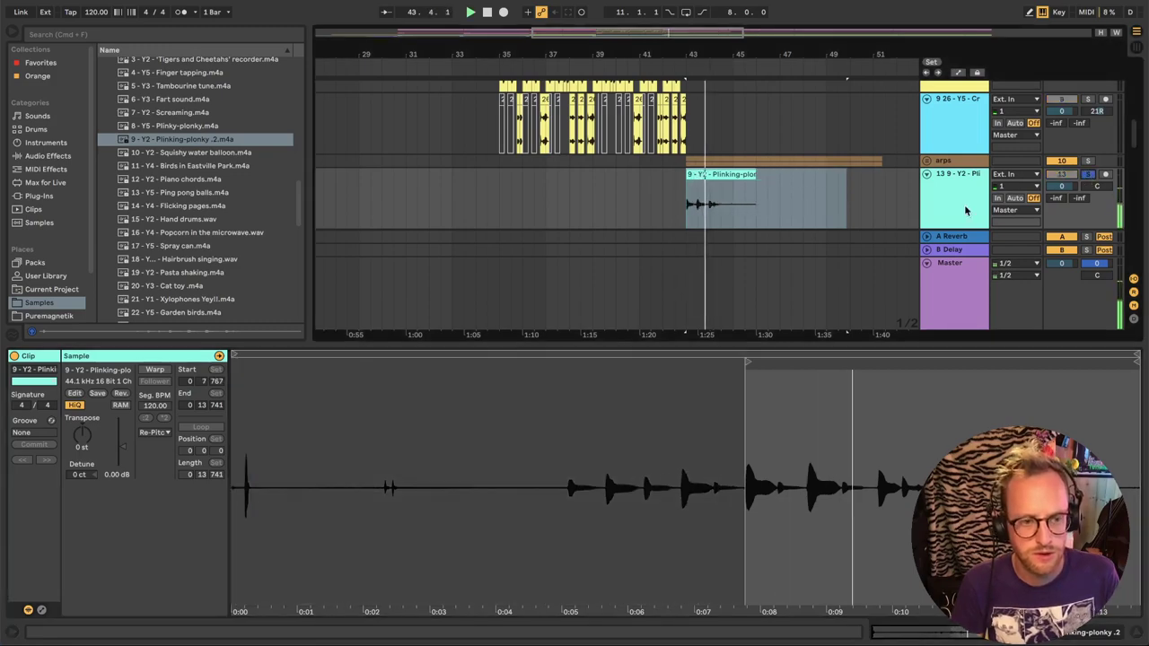
key("w")
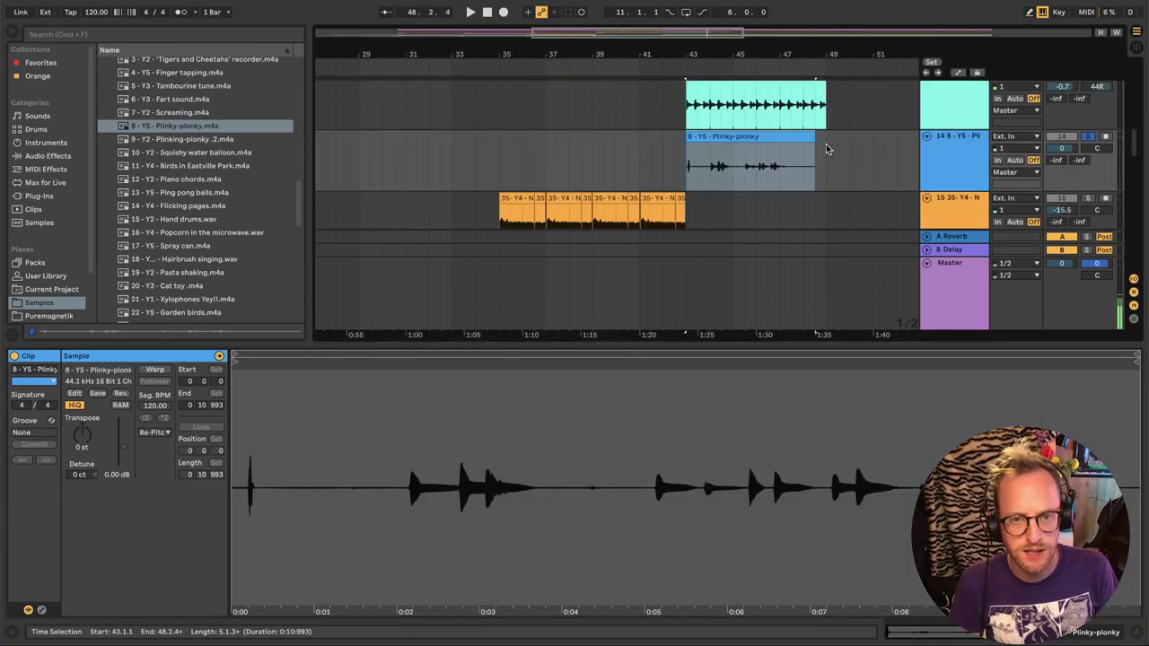
mouse_move(234, 361)
left_mouse_down()
mouse_move(420, 361)
mouse_move(655, 404)
left_mouse_up()
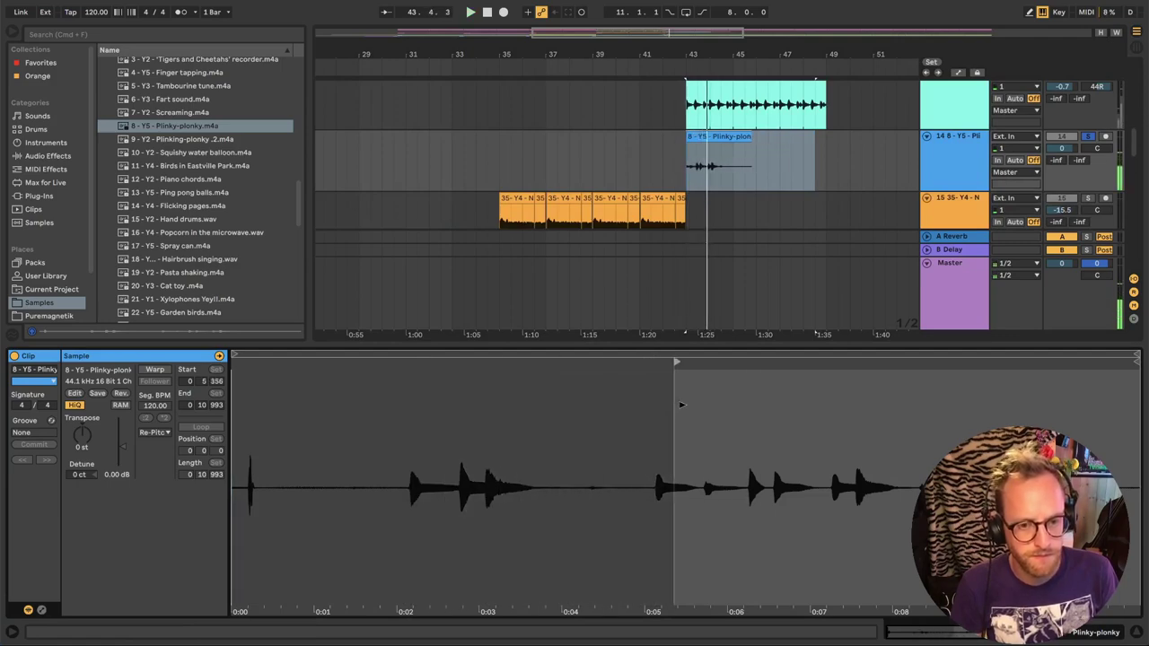
left_click_drag(754, 154, 713, 154)
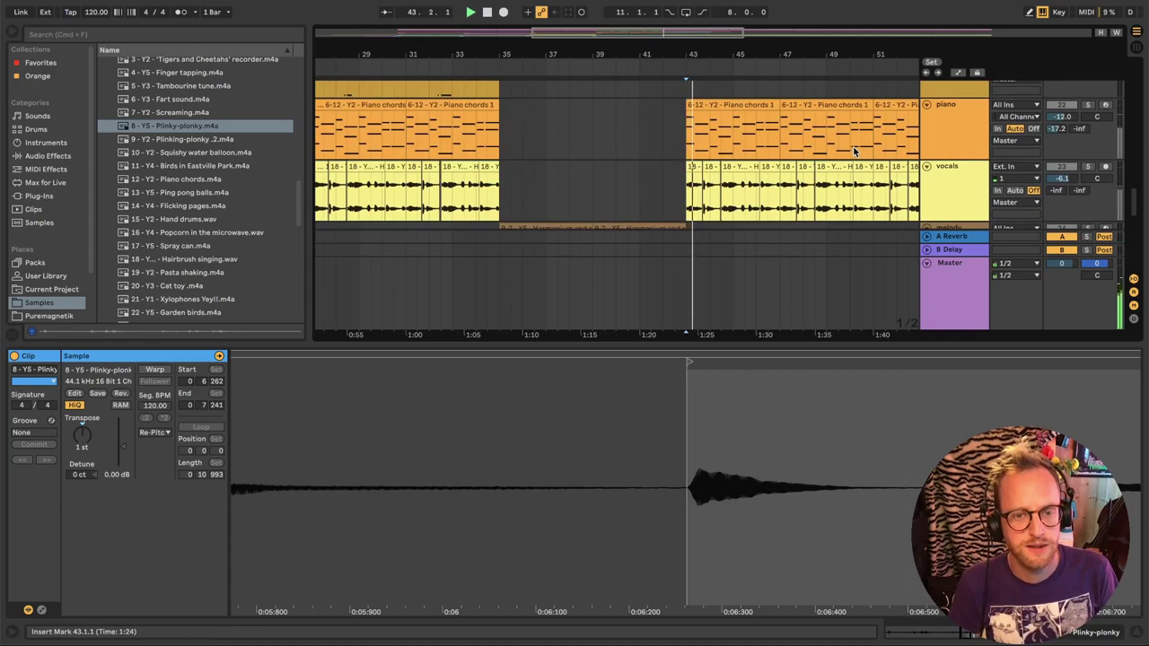
Close the clip detail view and group the two Plinking-plonky tracks
left_click(1141, 635)
scroll(800, 295, "down", 5)
scroll(801, 295, "up", 8)
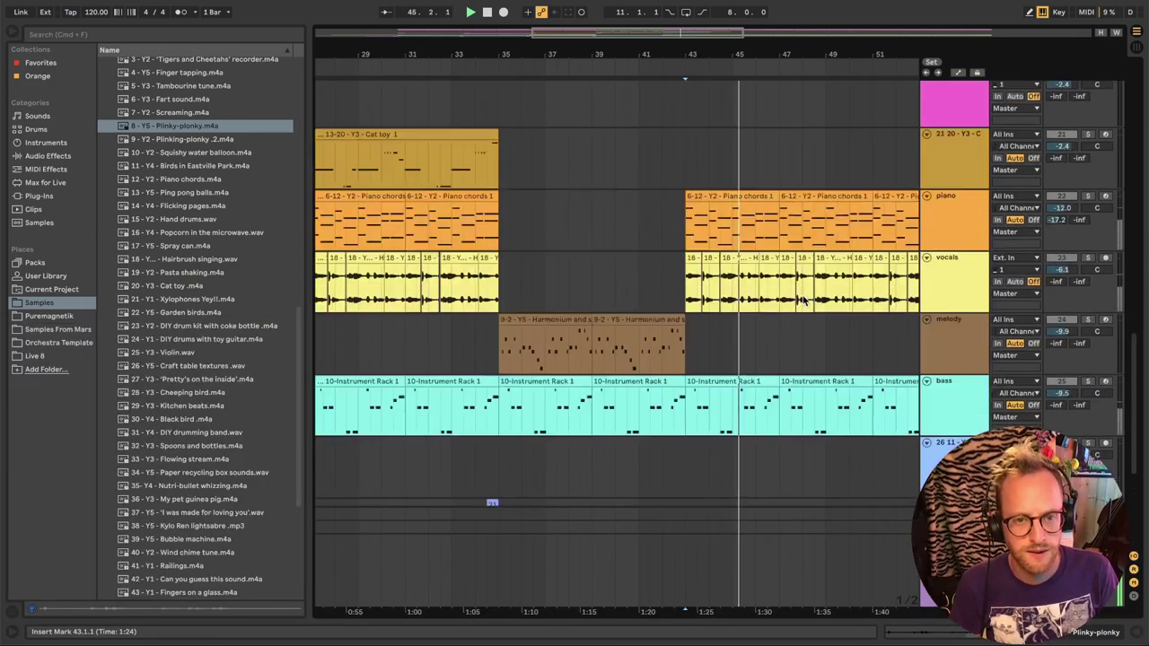
scroll(802, 296, "up", 2)
scroll(802, 296, "up", 5)
scroll(802, 296, "up", 5)
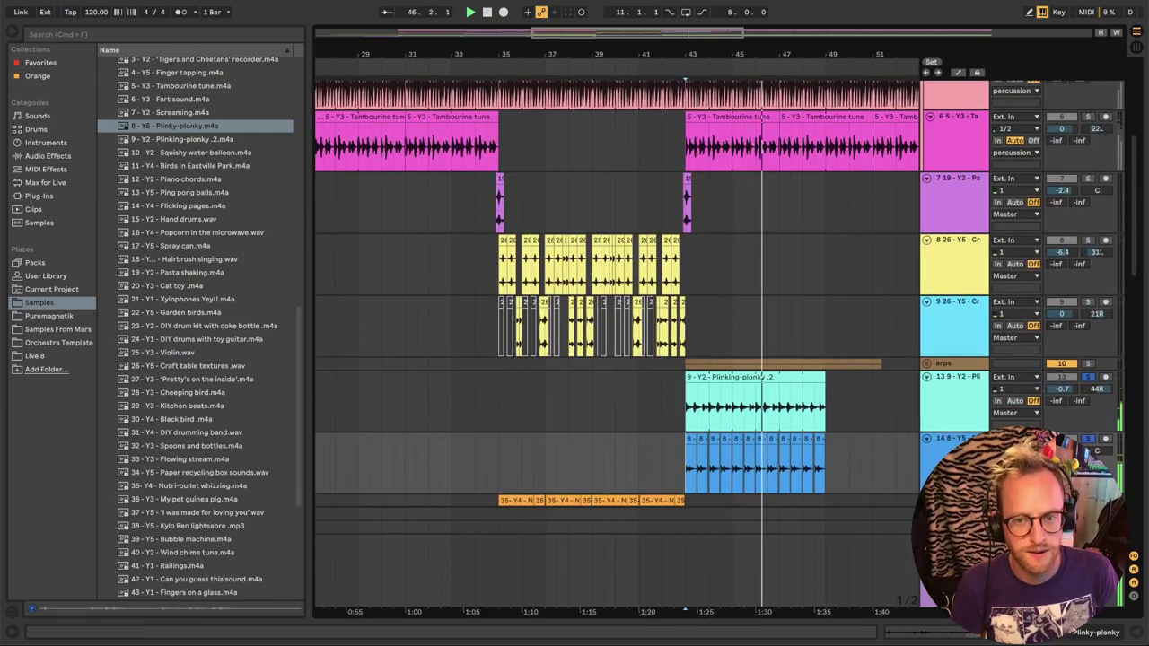
right_click(961, 395)
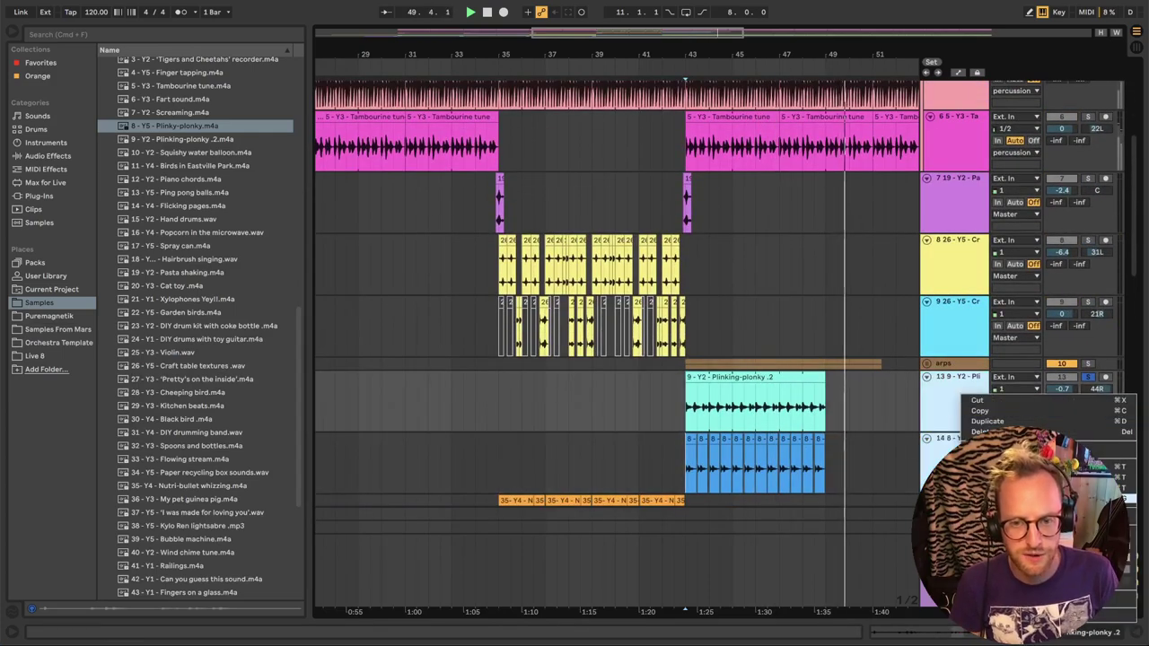
left_click(1005, 498)
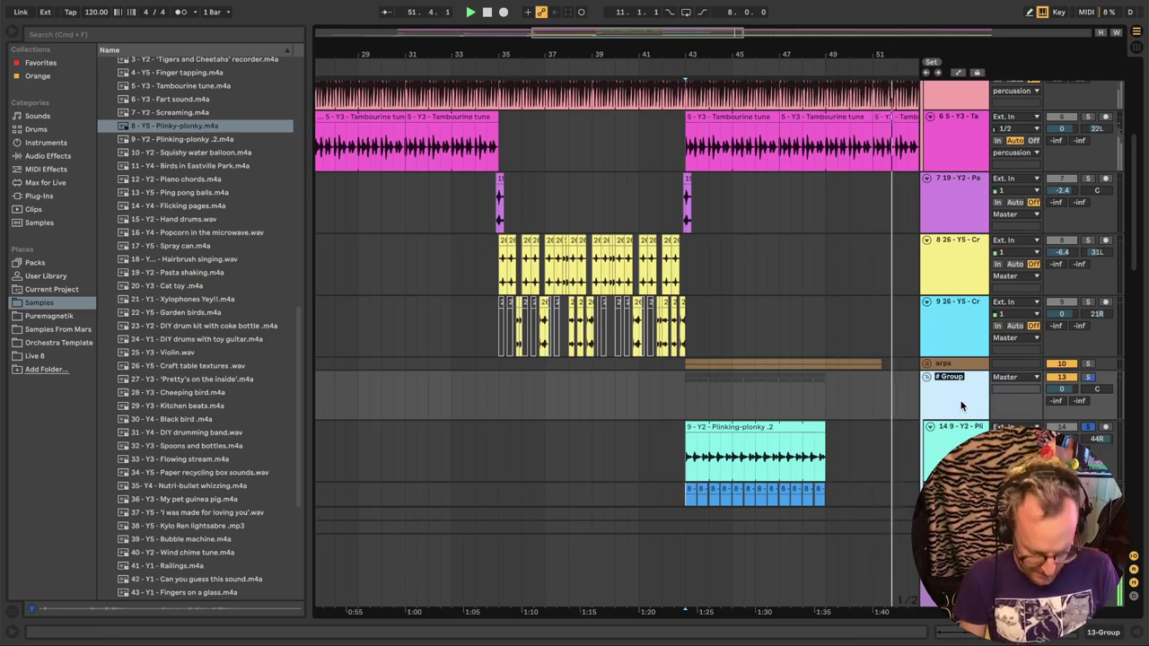
Name the new group 'Plinky' and zoom out across the arrangement
type("Plinky")
key("Return")
left_click(1088, 377)
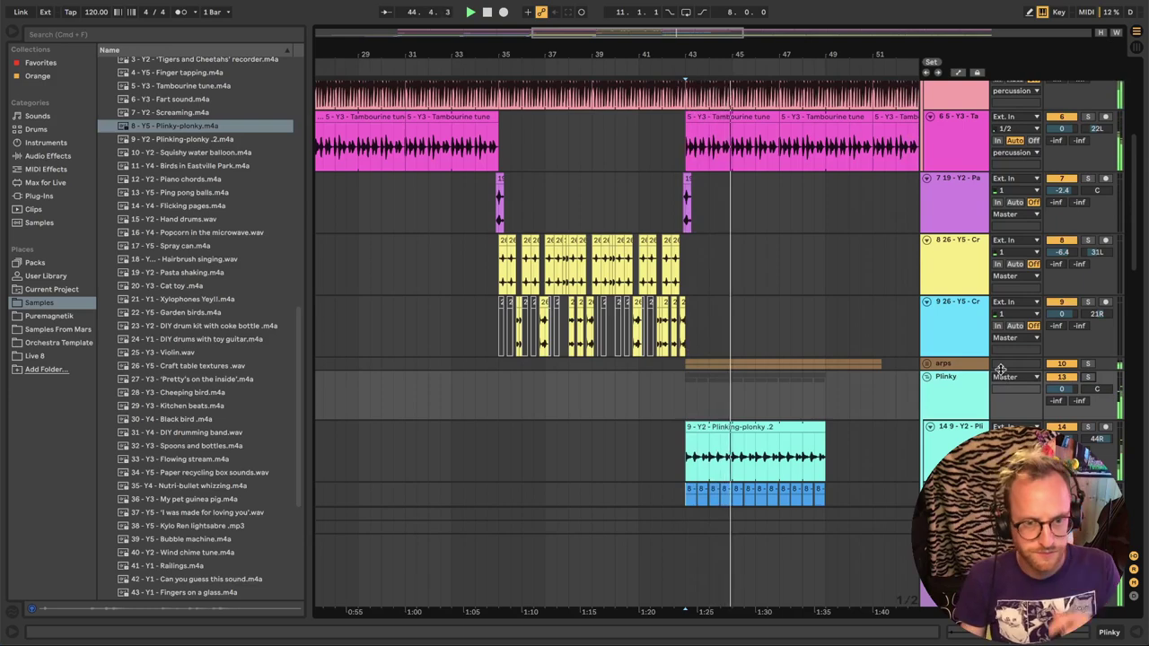
key("minus")
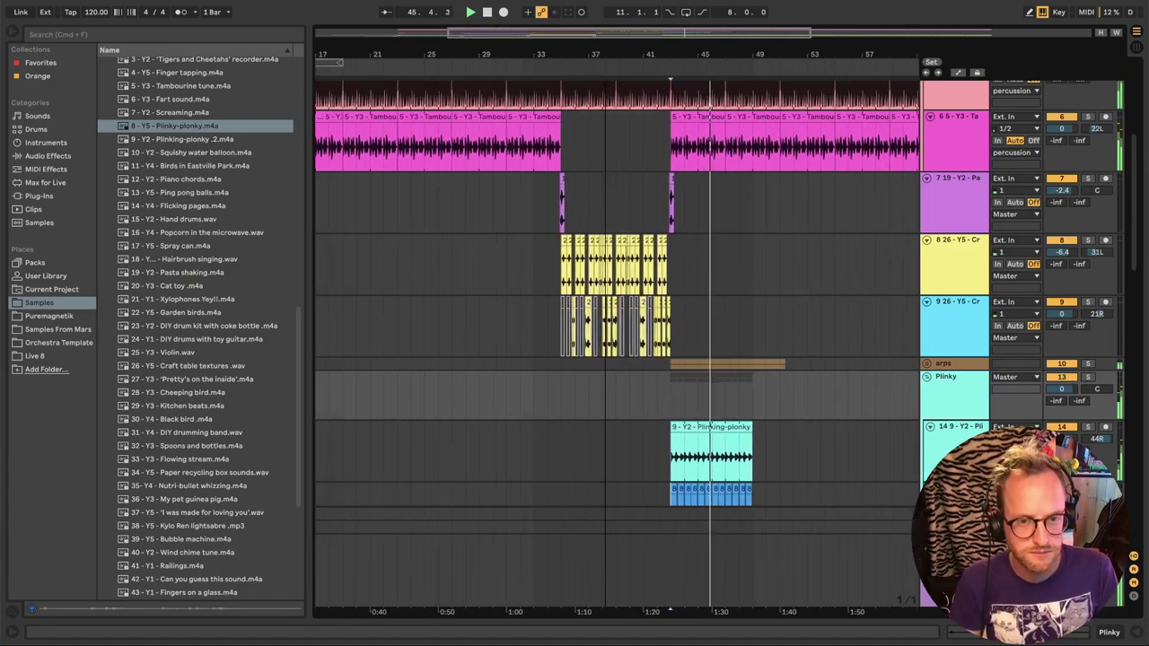
key("minus")
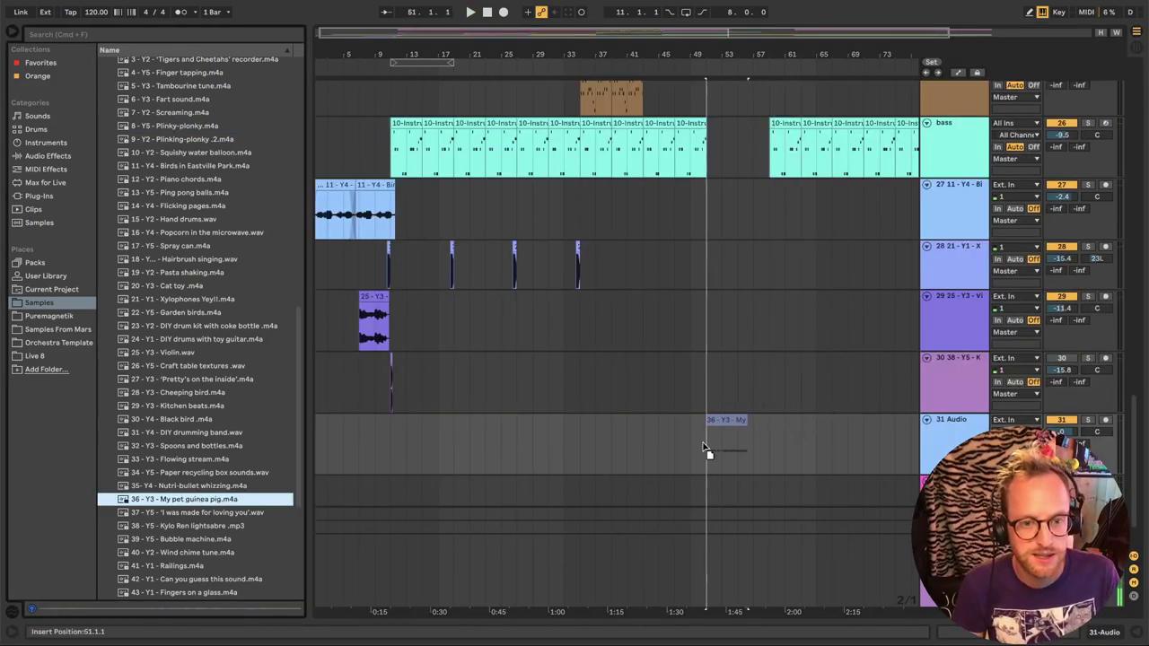
Place My pet guinea pig and Bubble machine clips, and raise track 32's reverb send
left_click_drag(183, 501, 710, 449)
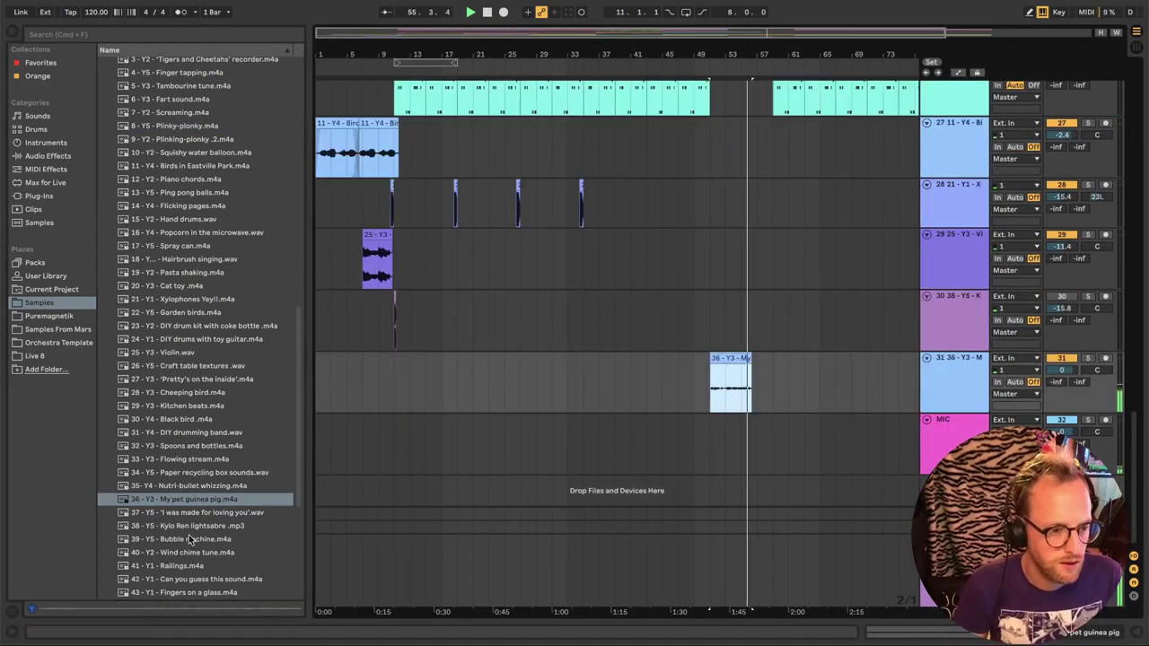
left_click_drag(190, 538, 774, 356)
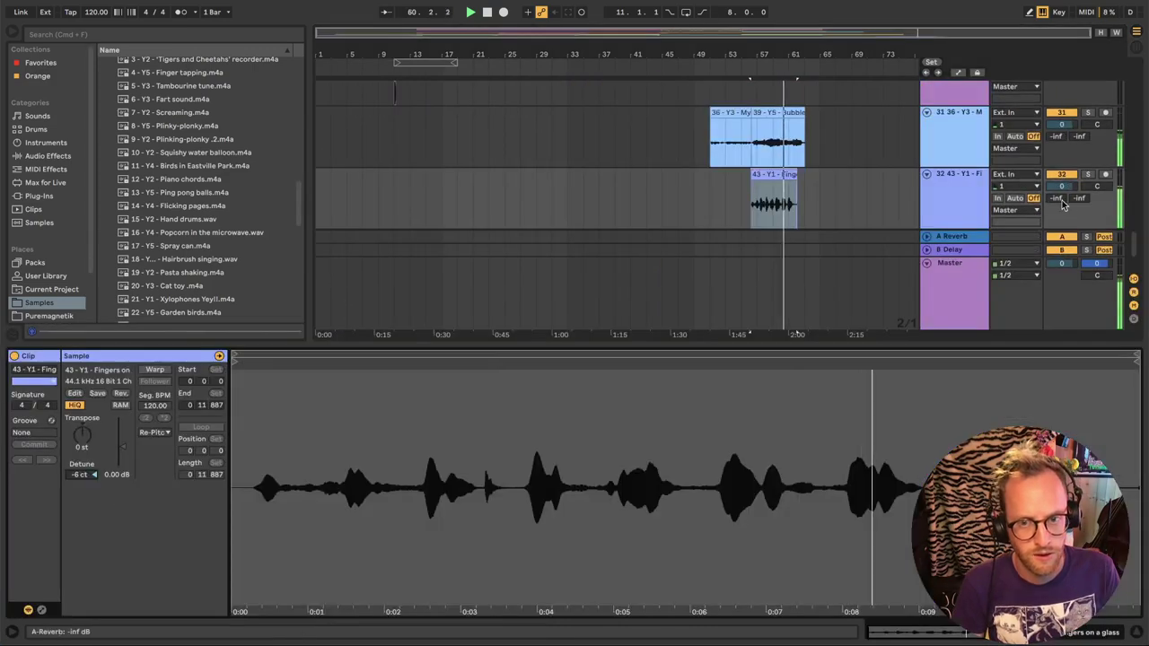
left_click_drag(1062, 204, 1061, 184)
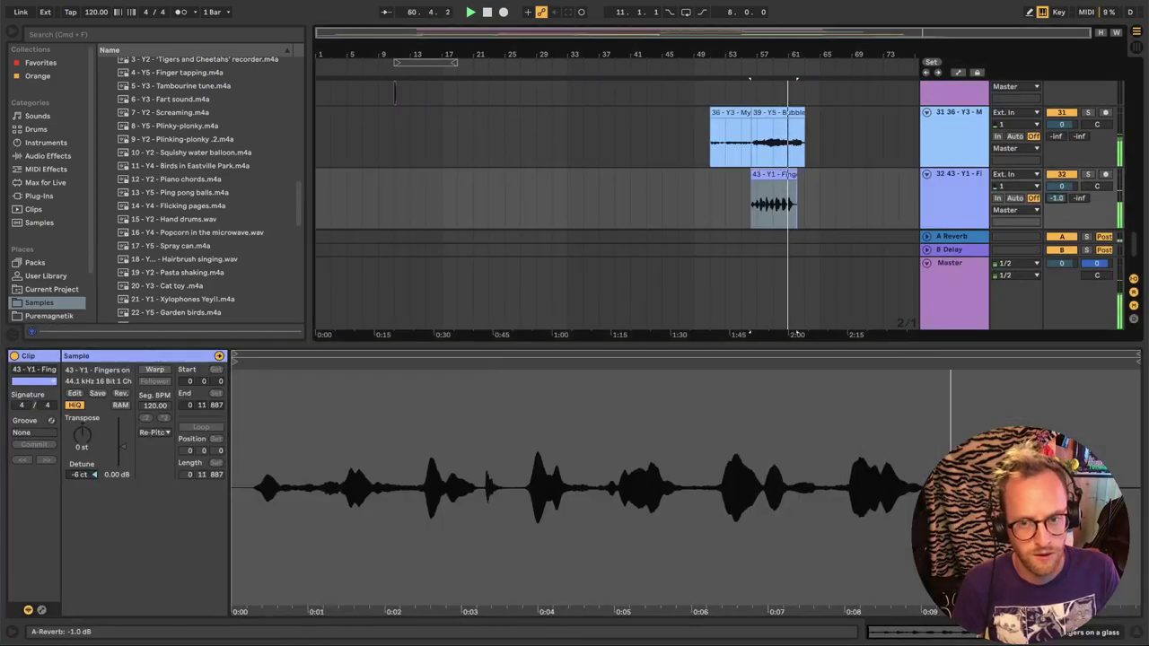
left_click(799, 112)
key("space")
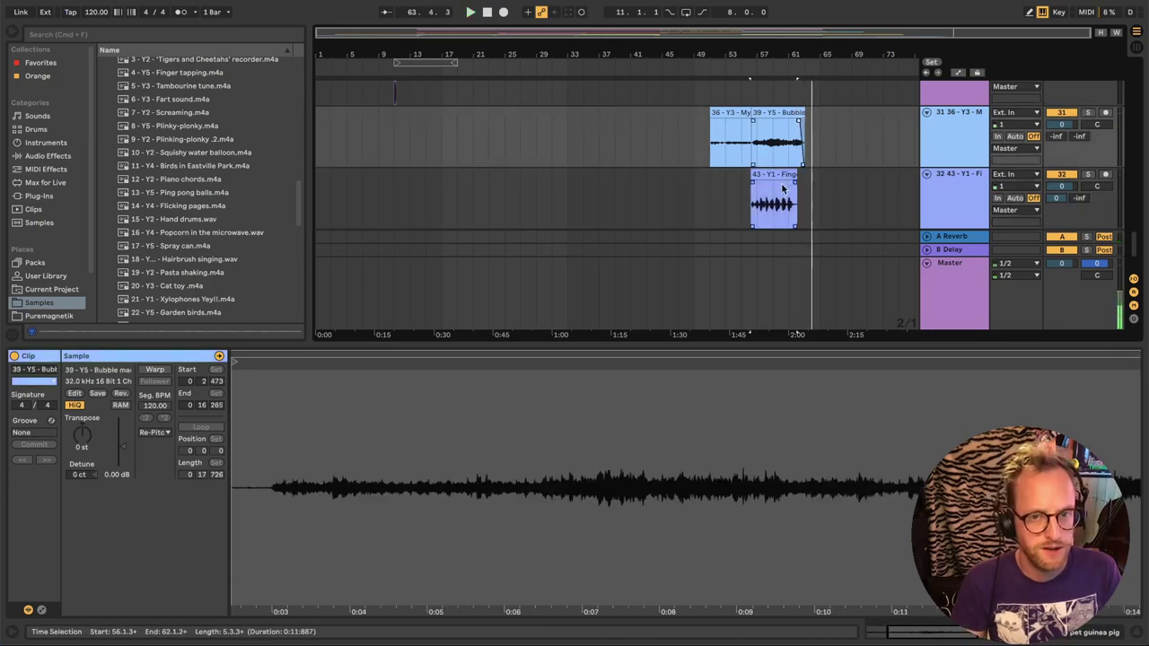
Add Squishy water balloon and Flicking pages, placing Flicking pages on track 34 near bar 61
left_click(774, 174)
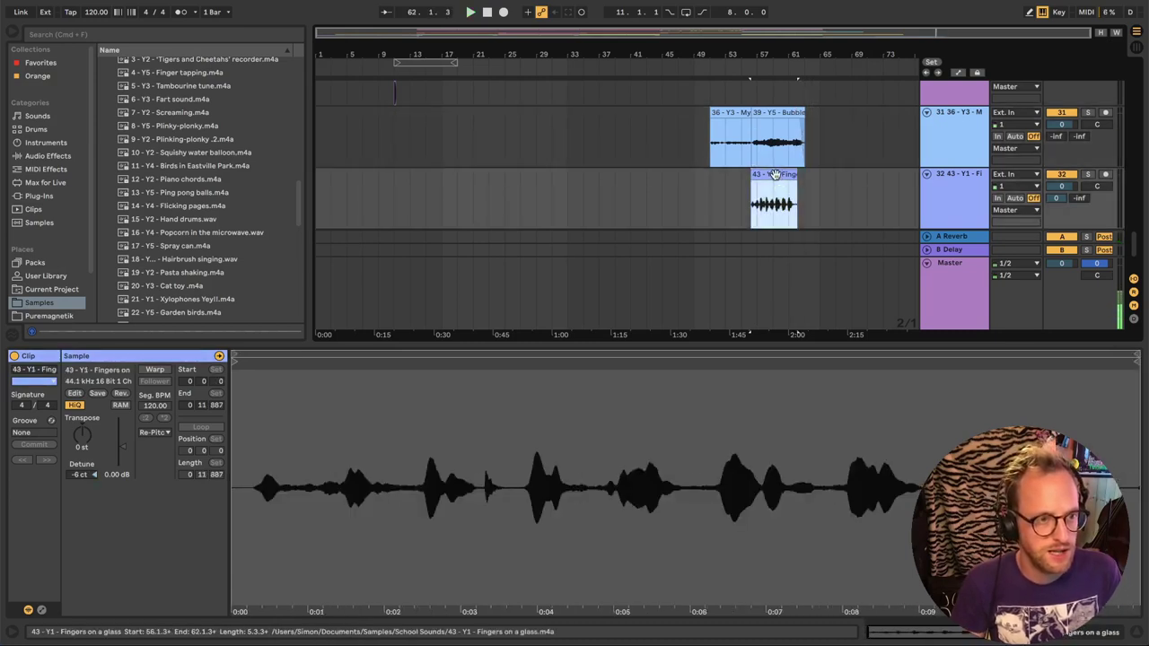
left_click(180, 155)
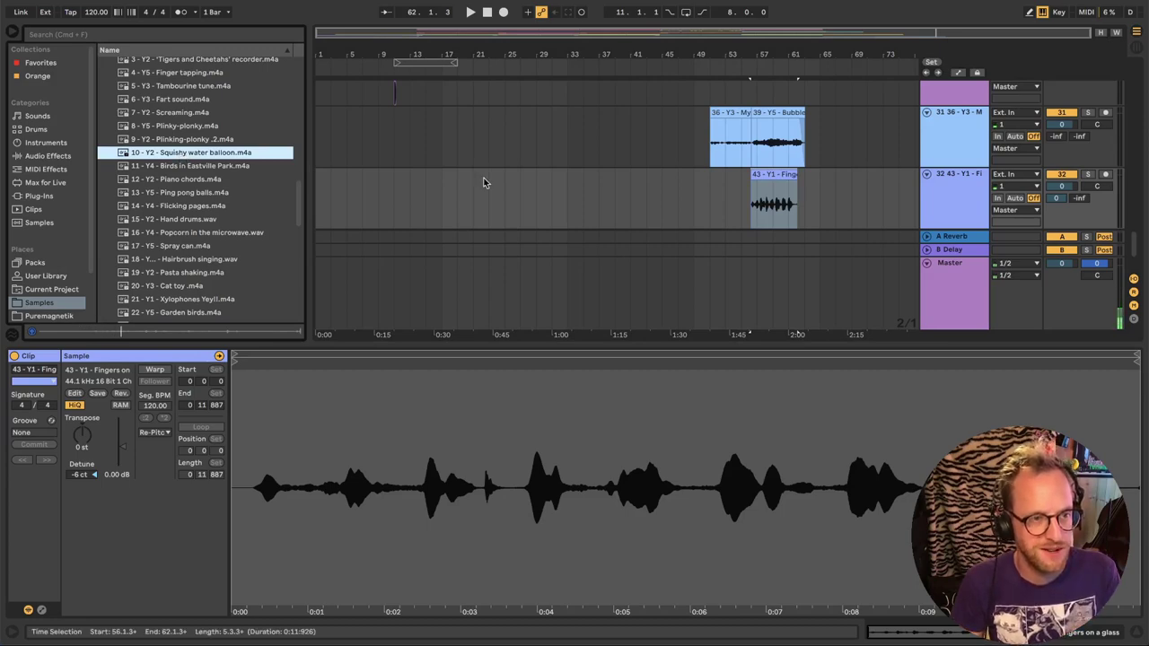
left_click(511, 182)
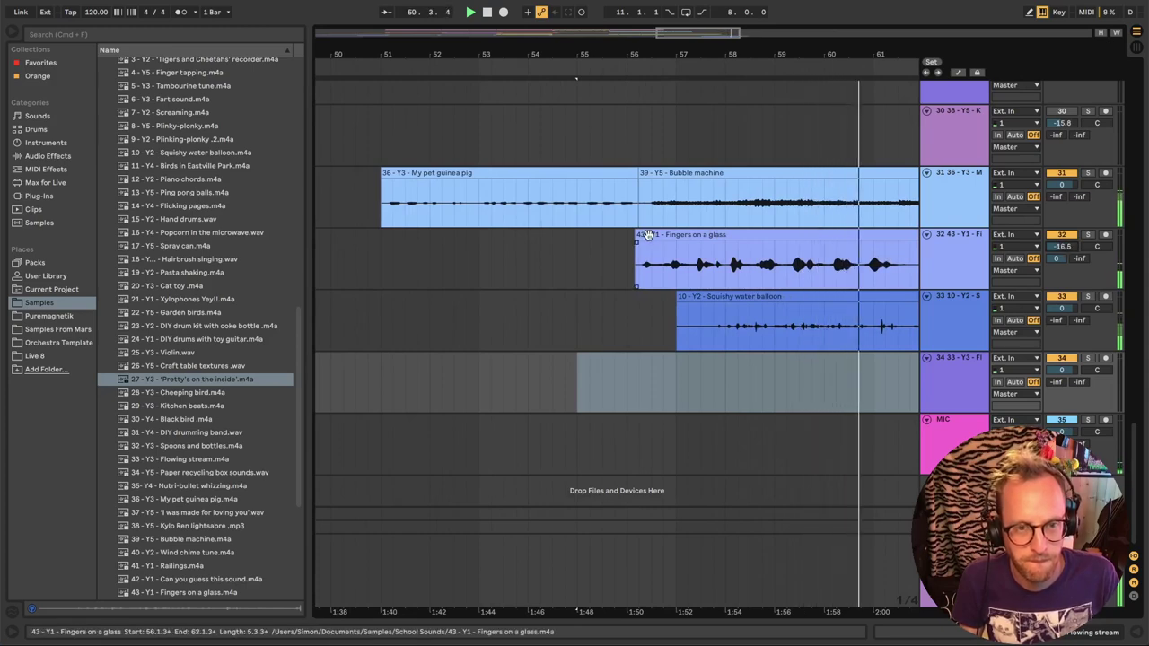
left_click(192, 208)
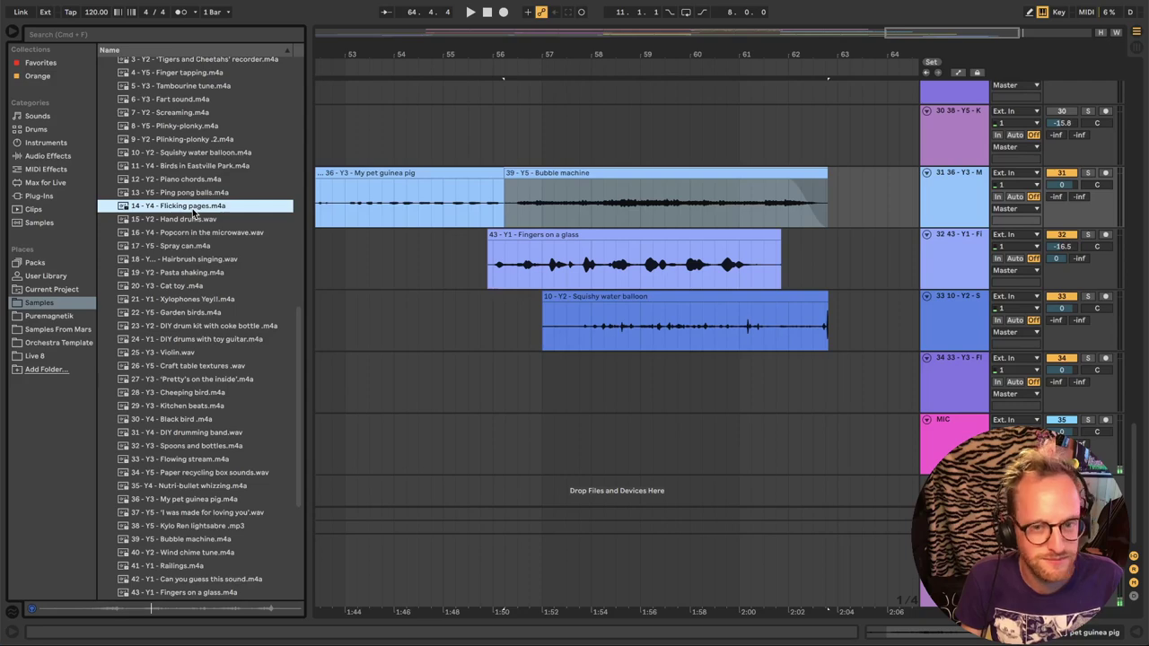
left_click_drag(192, 212, 745, 386)
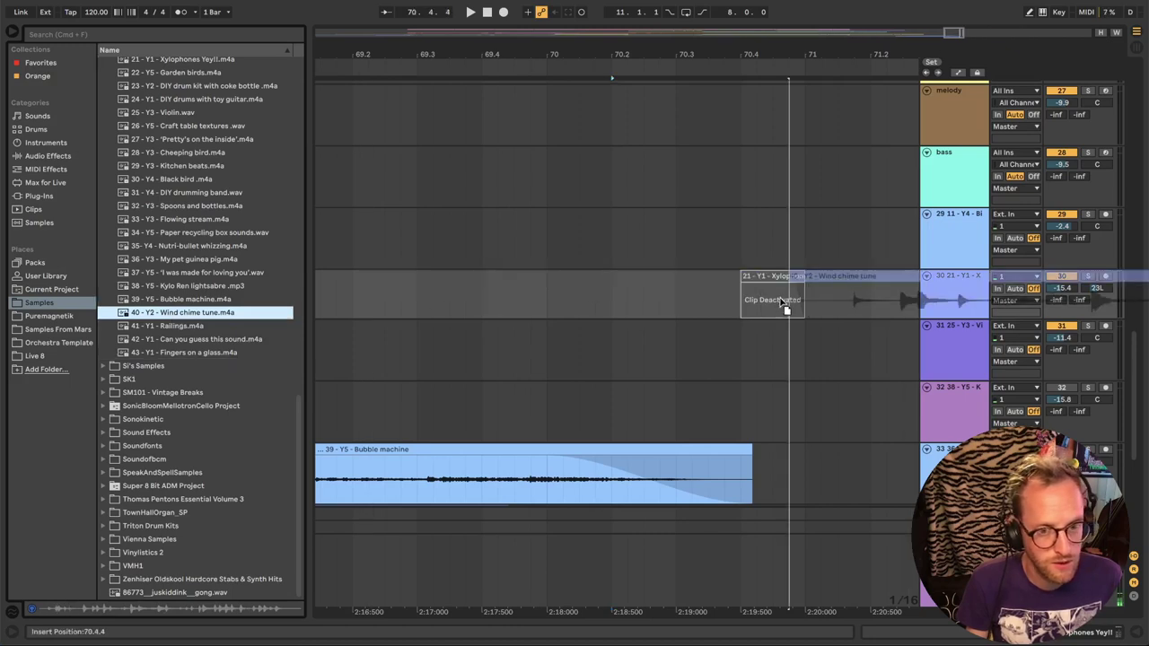
Place Wind chime tune near bar 70 and pick the Ping pong balls sample
left_click_drag(176, 319, 716, 184)
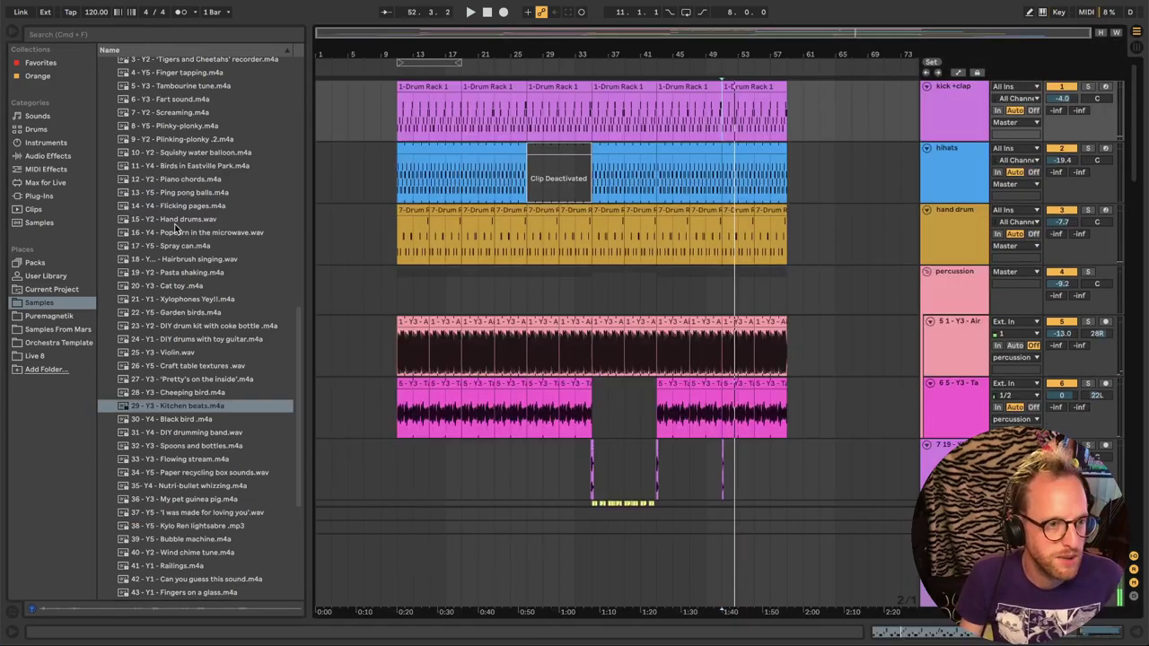
left_click(182, 193)
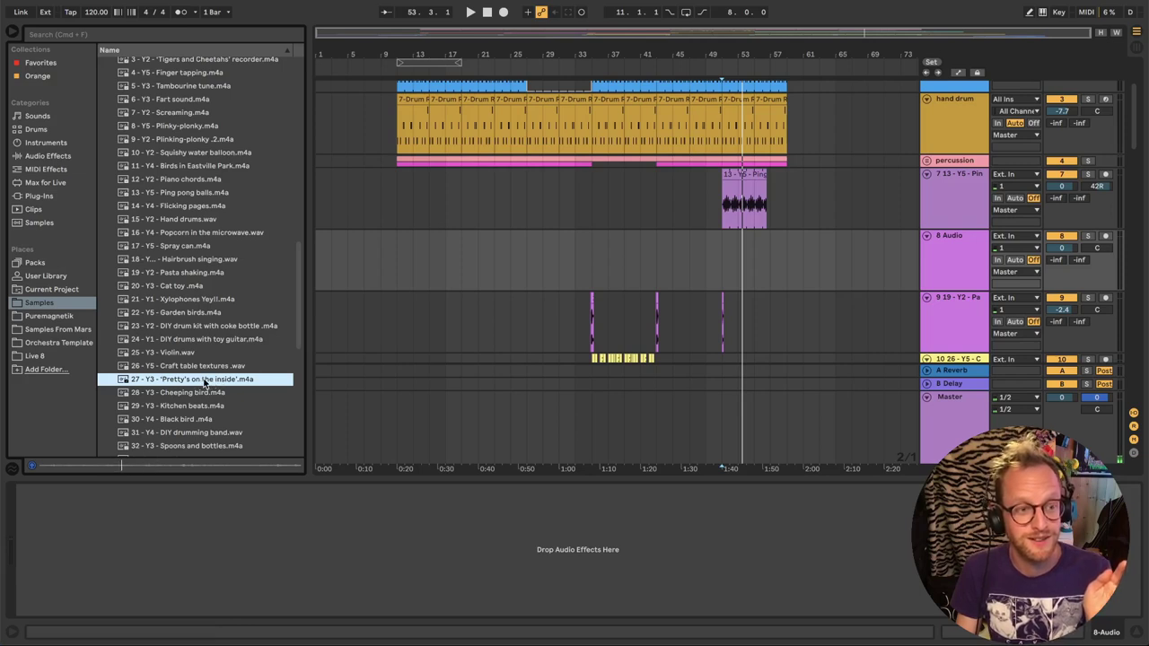
Place 'Pretty's on the inside' at bar 57, transpose it up, and nudge track 8 volume up
left_click_drag(205, 381, 774, 261)
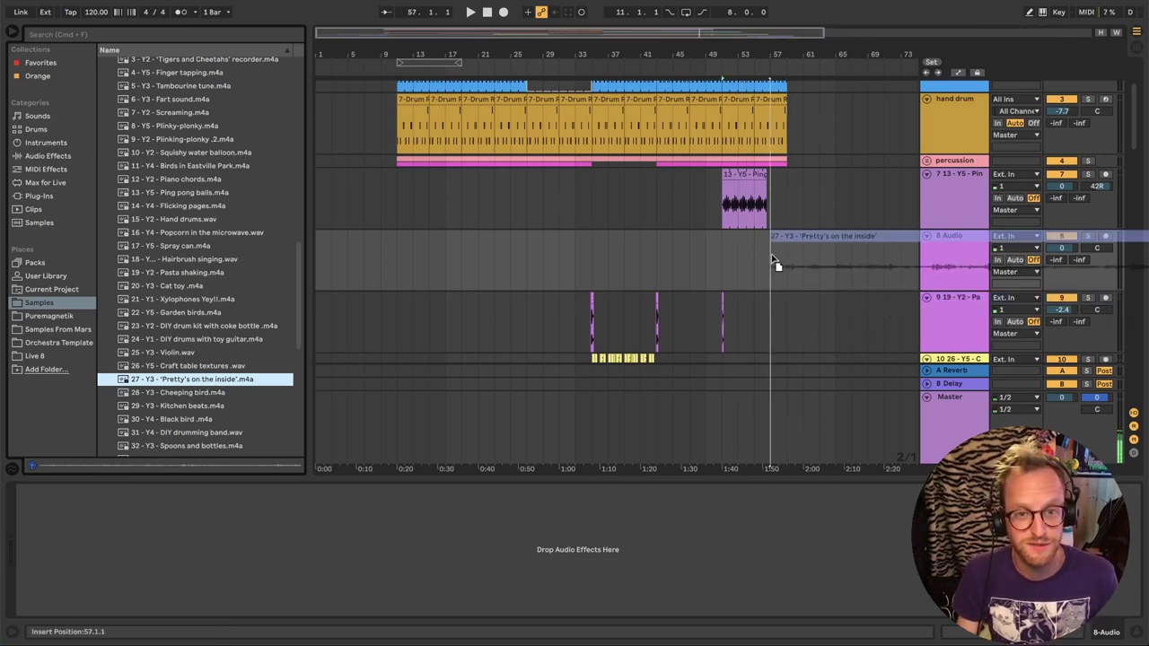
scroll(829, 163, "up", 10)
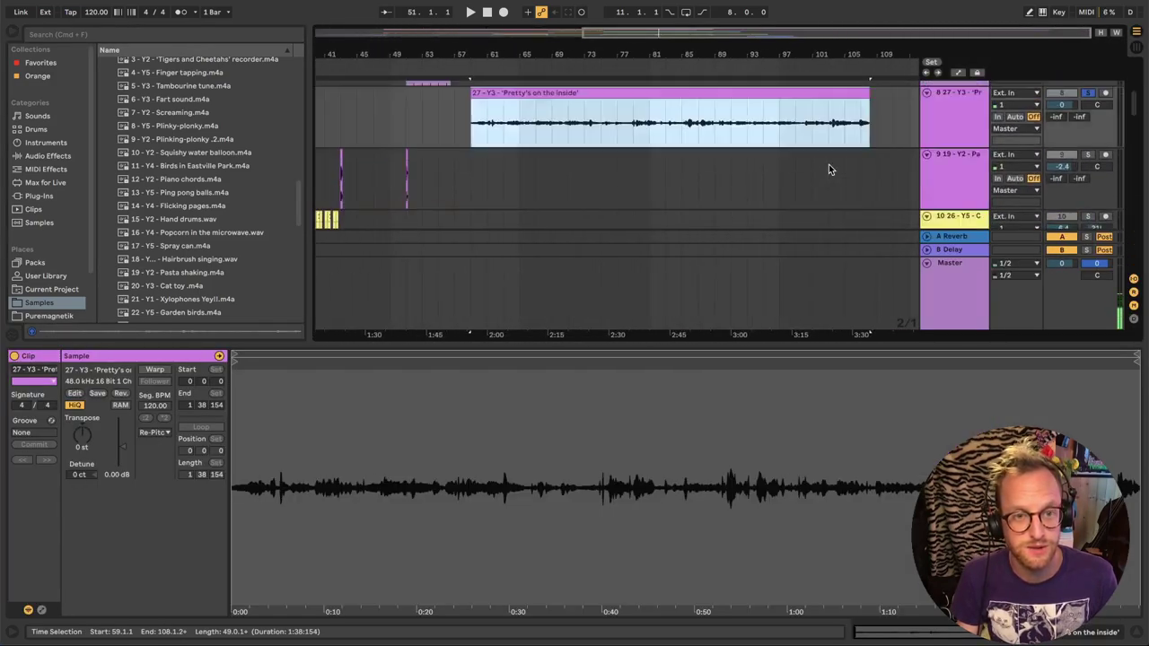
scroll(829, 163, "right", 5)
scroll(824, 166, "up", 3)
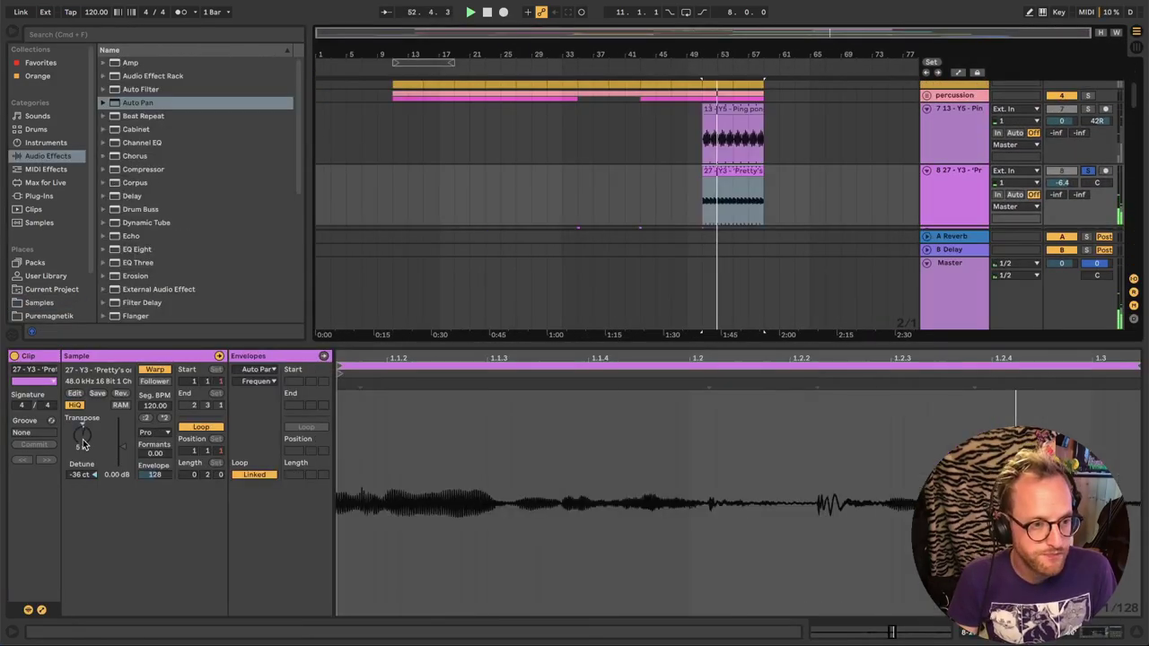
left_click_drag(83, 445, 83, 422)
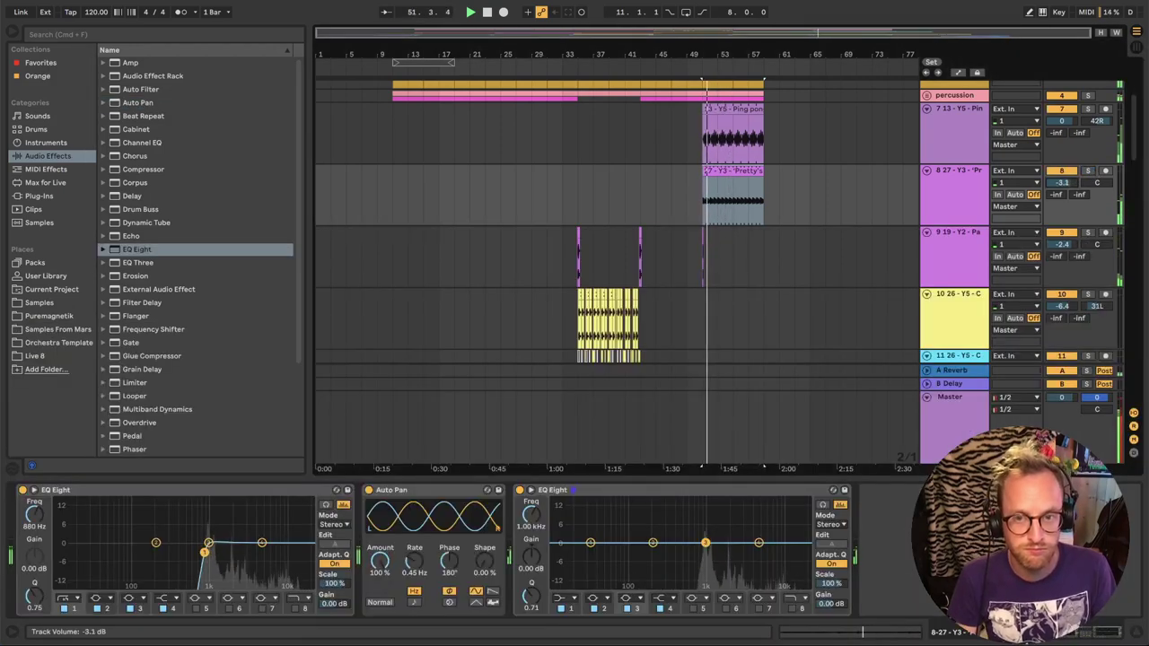
left_click_drag(1062, 182, 1062, 180)
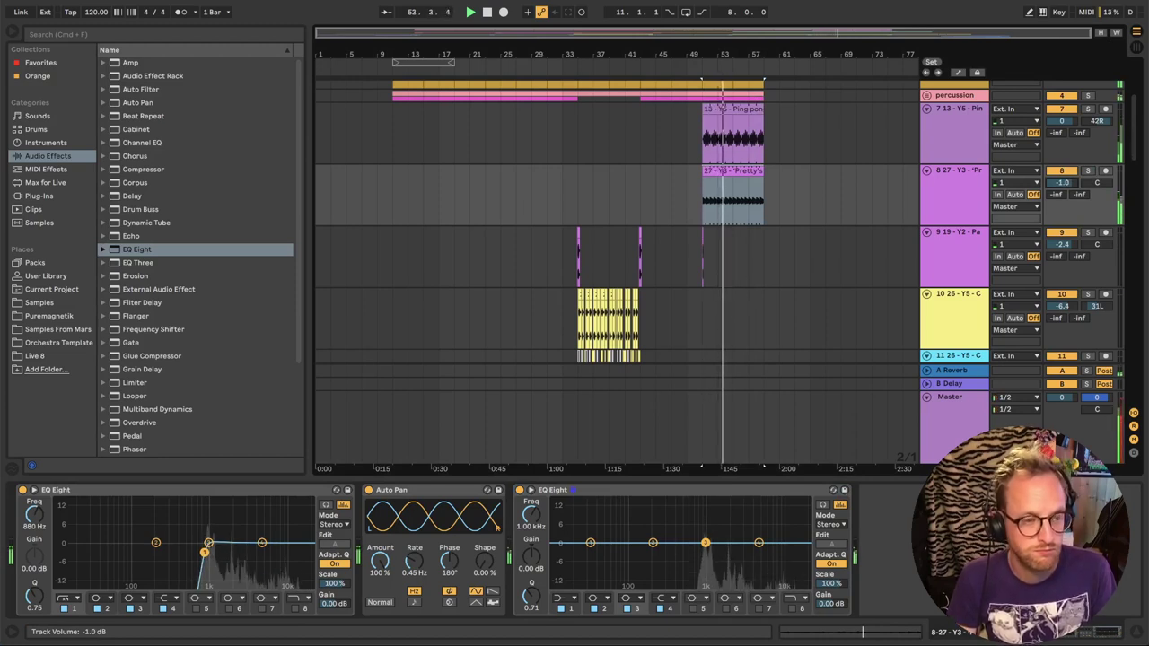
key("super+alt+l")
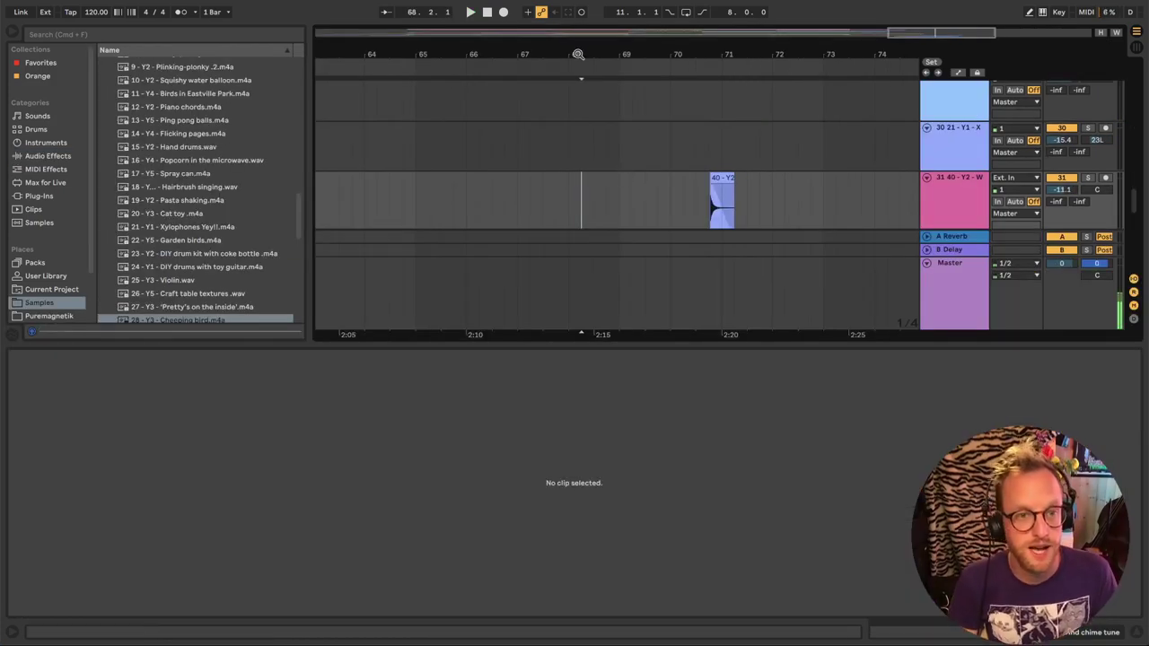
Zoom out fully via the ruler and drag the detail divider down to hide Clip view
left_click_drag(578, 54, 578, 27)
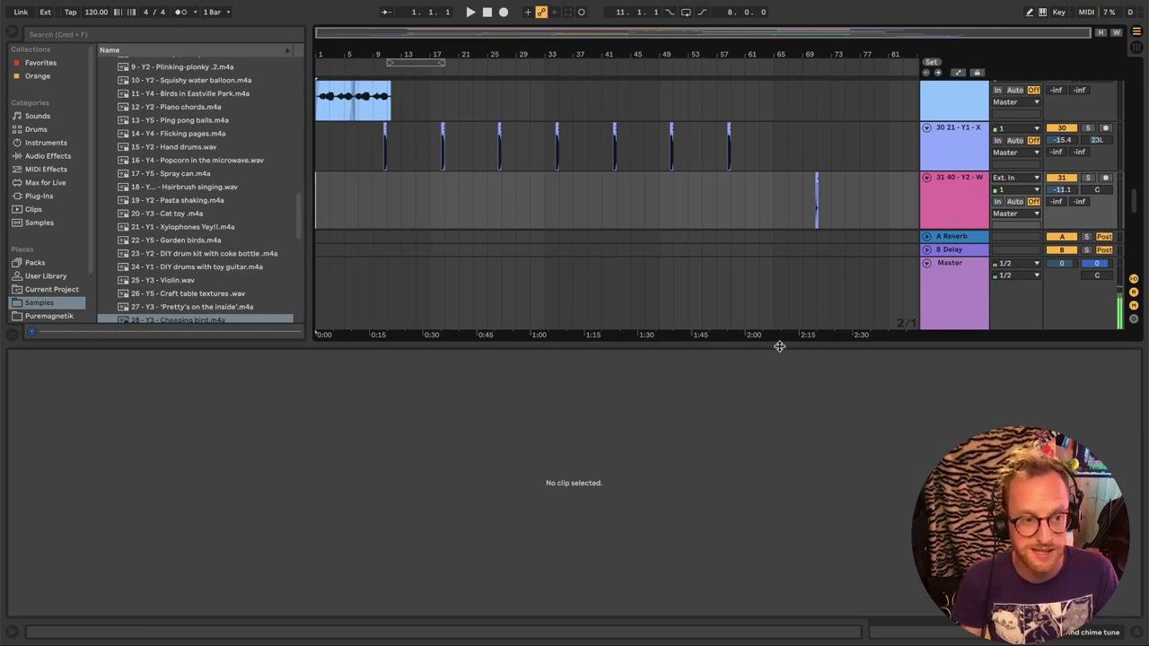
left_click_drag(780, 346, 798, 611)
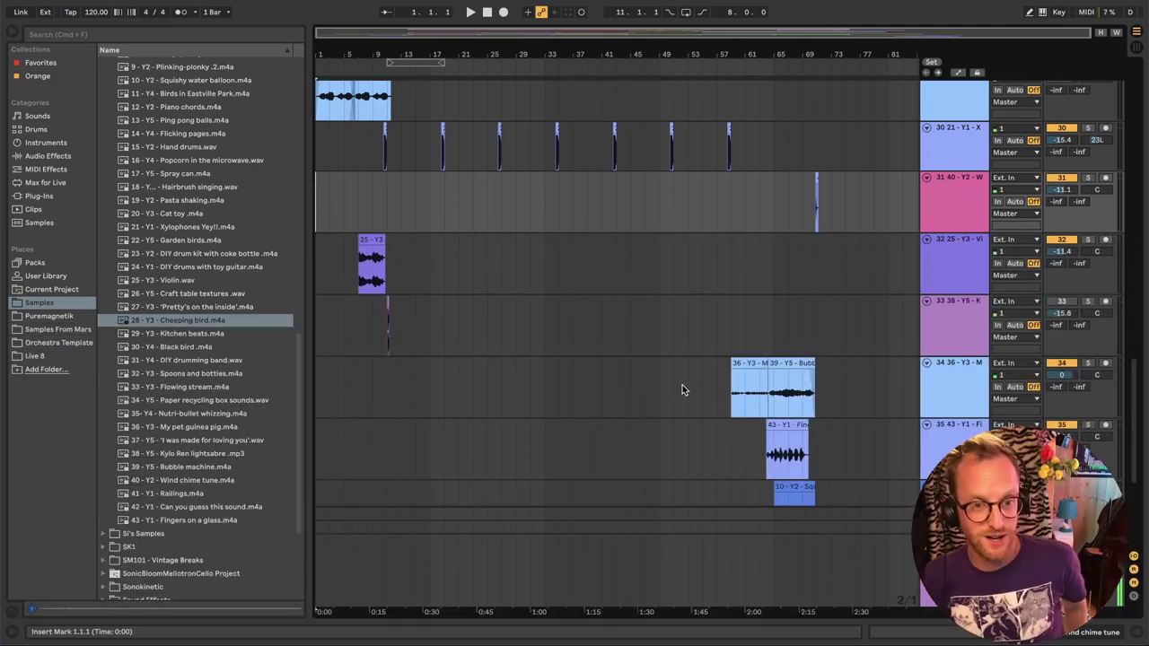